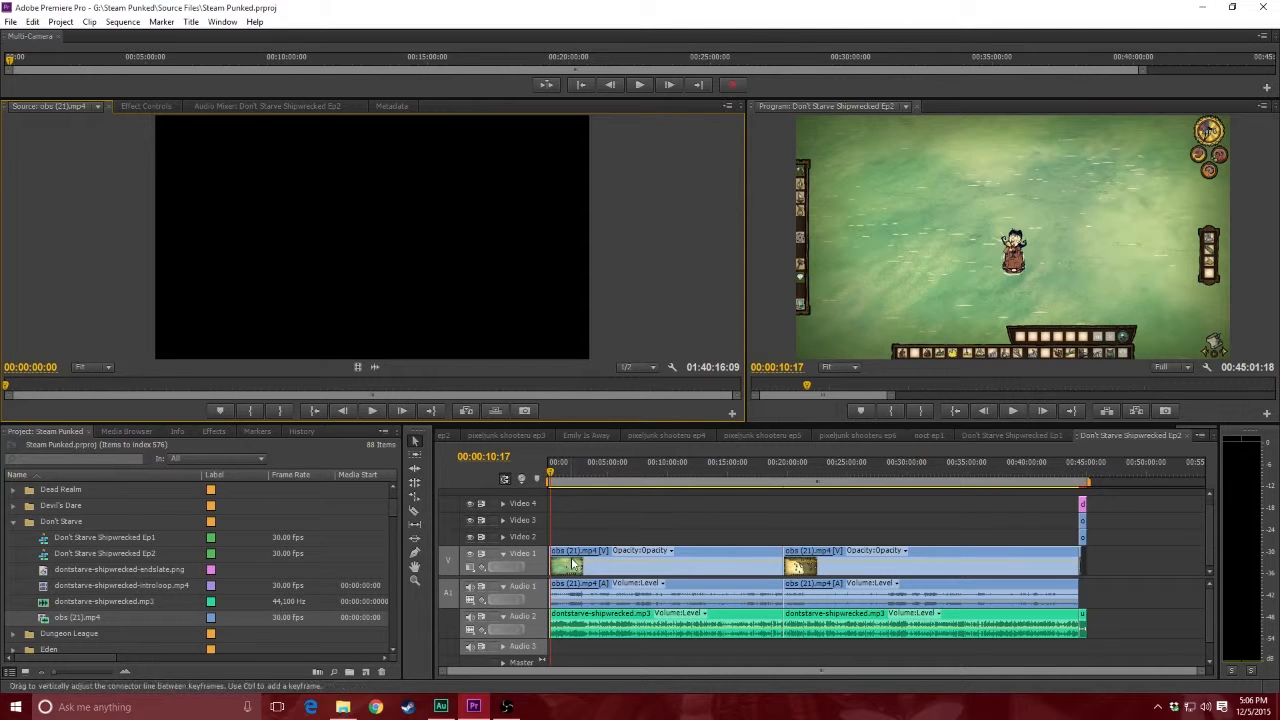
# - Play the opening of the Don't Starve Shipwrecked Ep2 sequence, including the intro, and scrub to about seven minutes
pyautogui.scroll(8, 572, 566)
pyautogui.moveTo(616, 670); pyautogui.dragTo(544, 670)
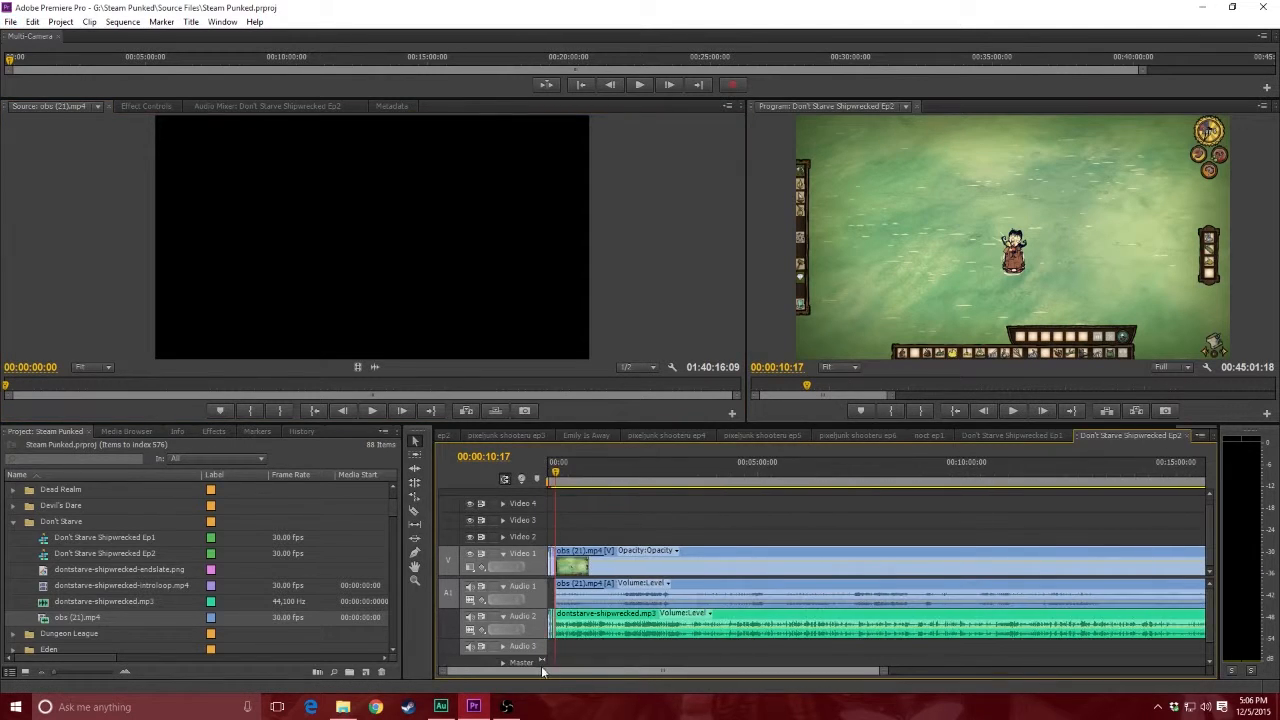
pyautogui.moveTo(556, 478); pyautogui.dragTo(549, 478)
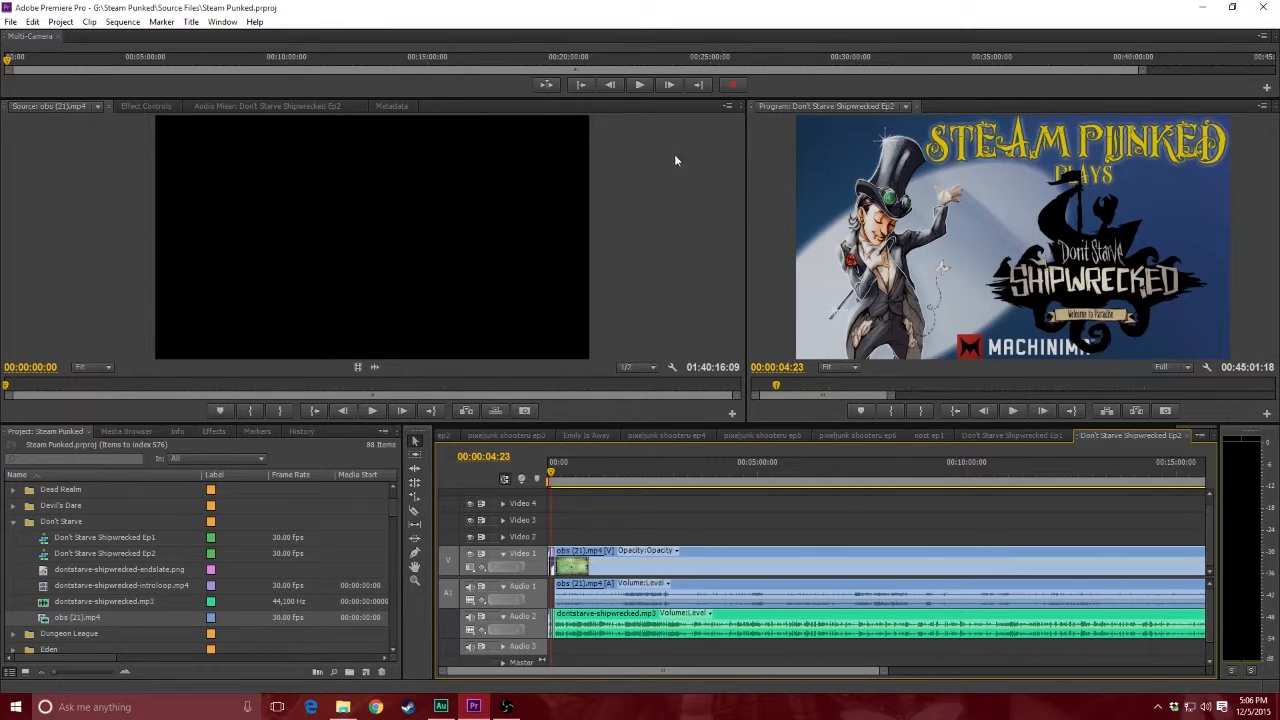
pyautogui.press('space')
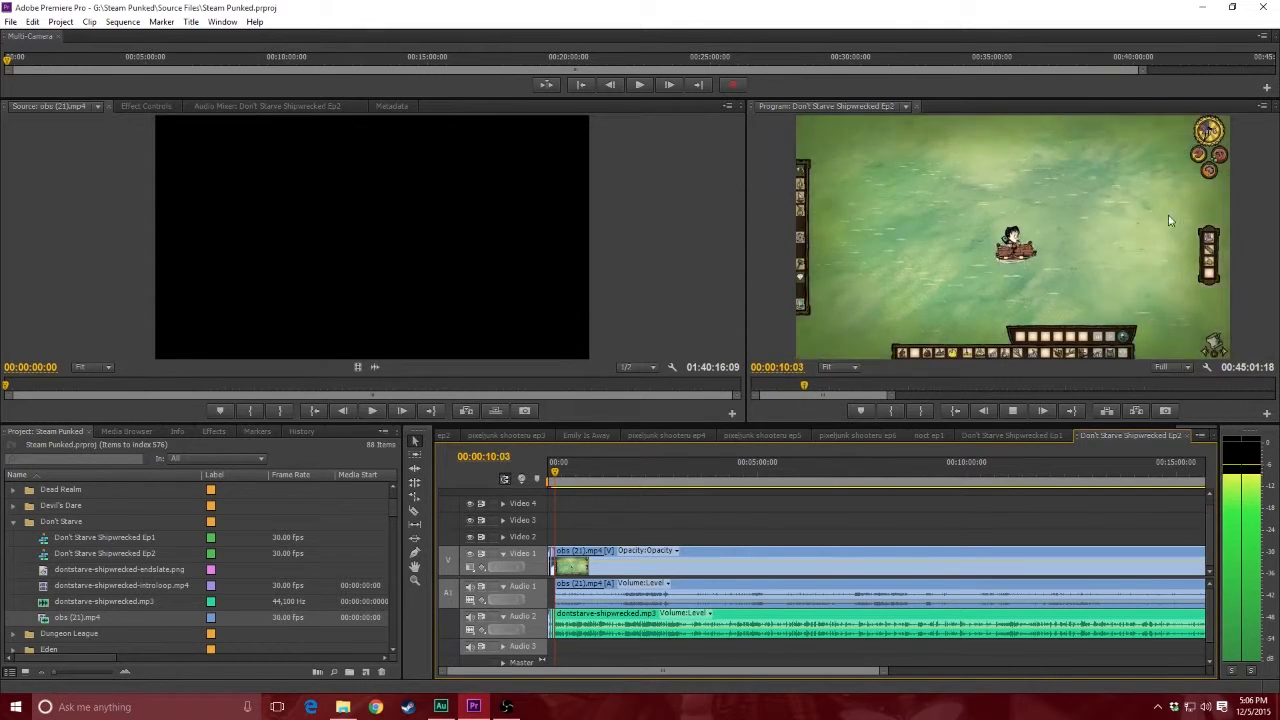
pyautogui.press('space')
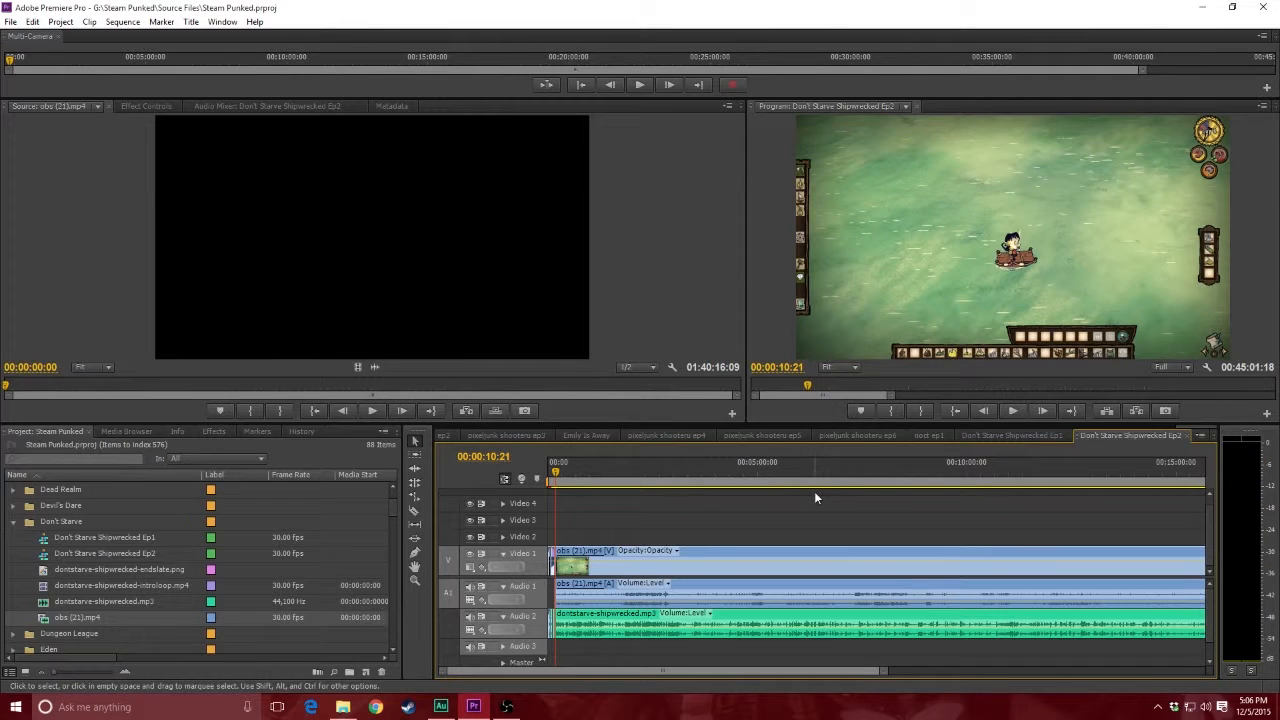
pyautogui.click(781, 318)
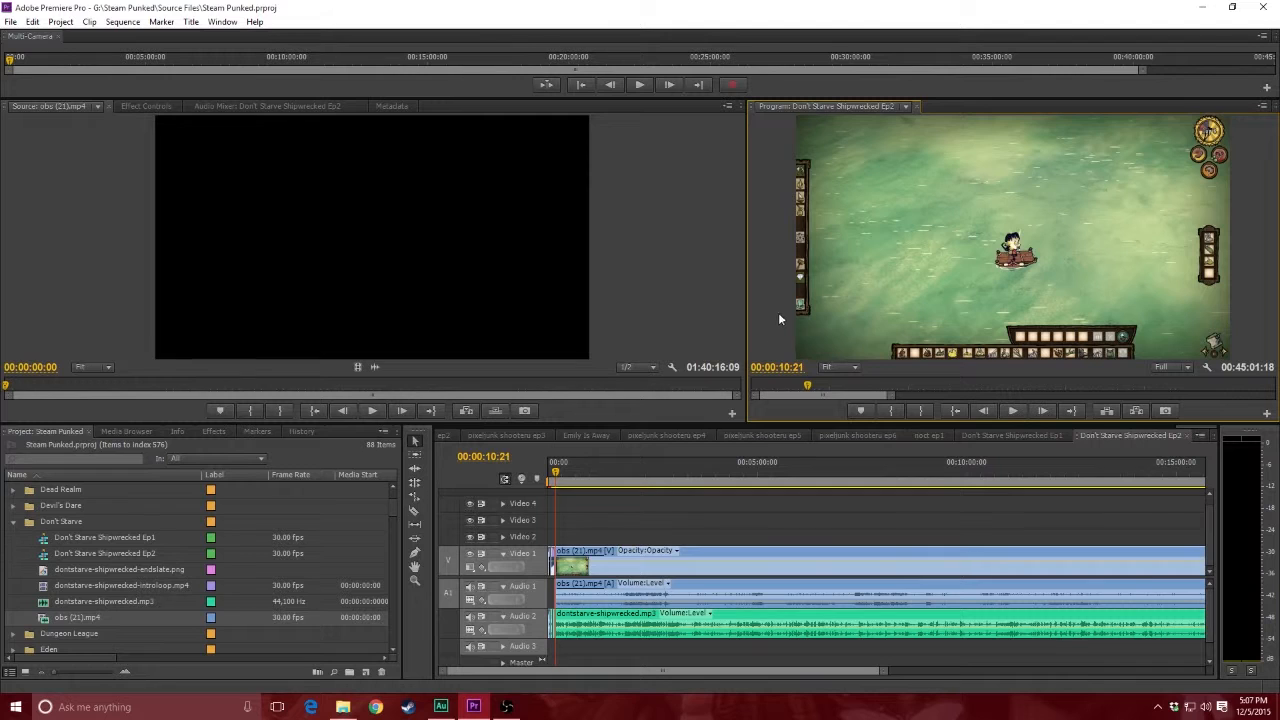
pyautogui.moveTo(660, 472); pyautogui.dragTo(846, 472)
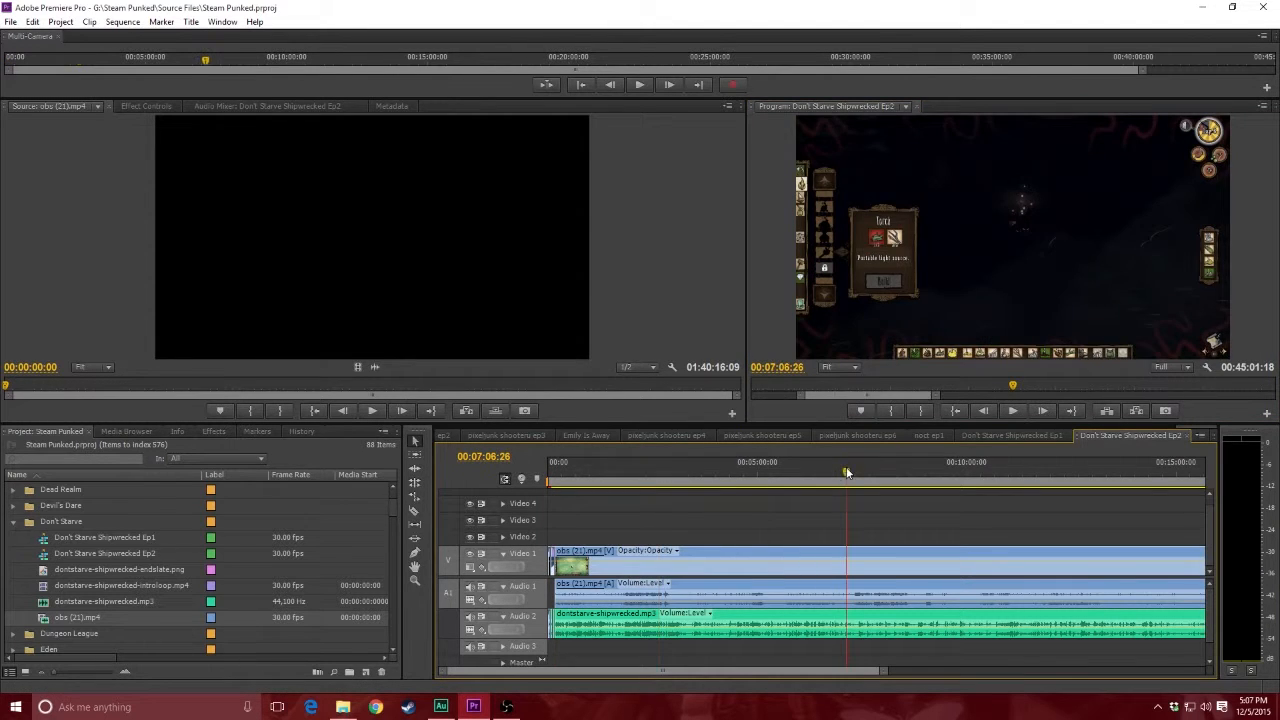
pyautogui.scroll(-2, 671, 543)
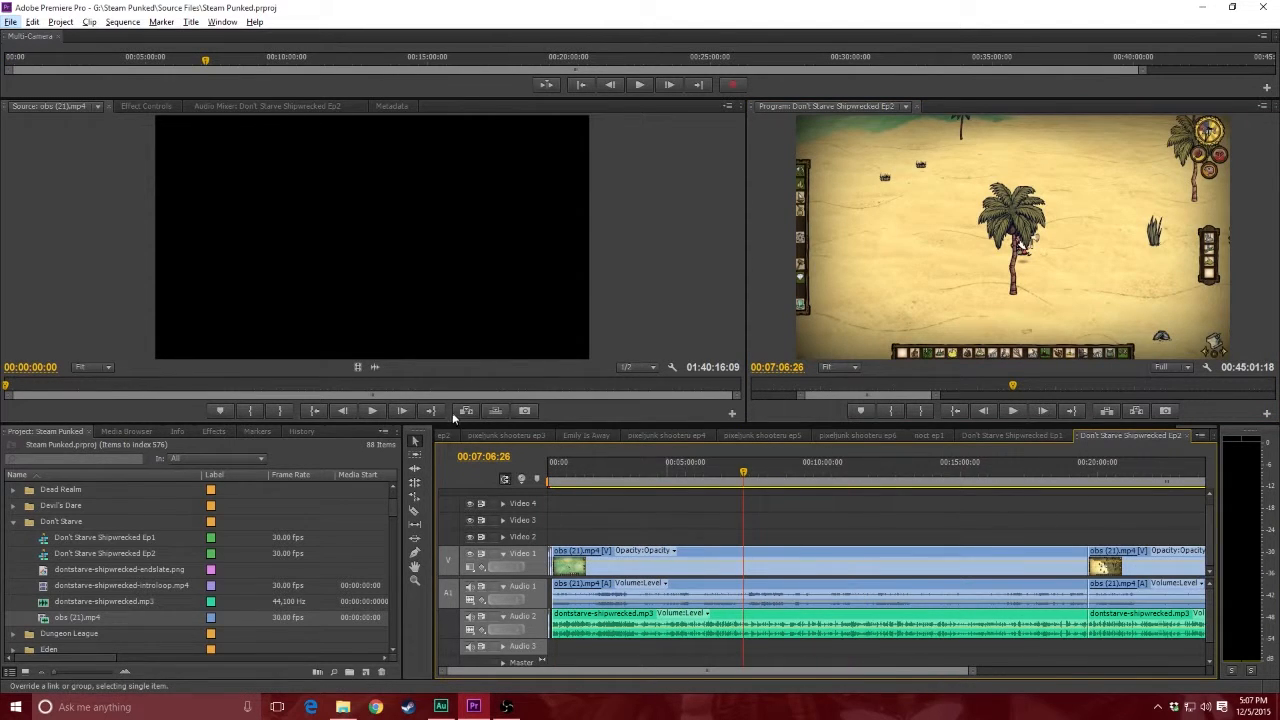
# - Find the Shipwrecked main menu near the end of the obs (21).mp4 source clip and cue it at 01:39:54:15
pyautogui.click(226, 348)
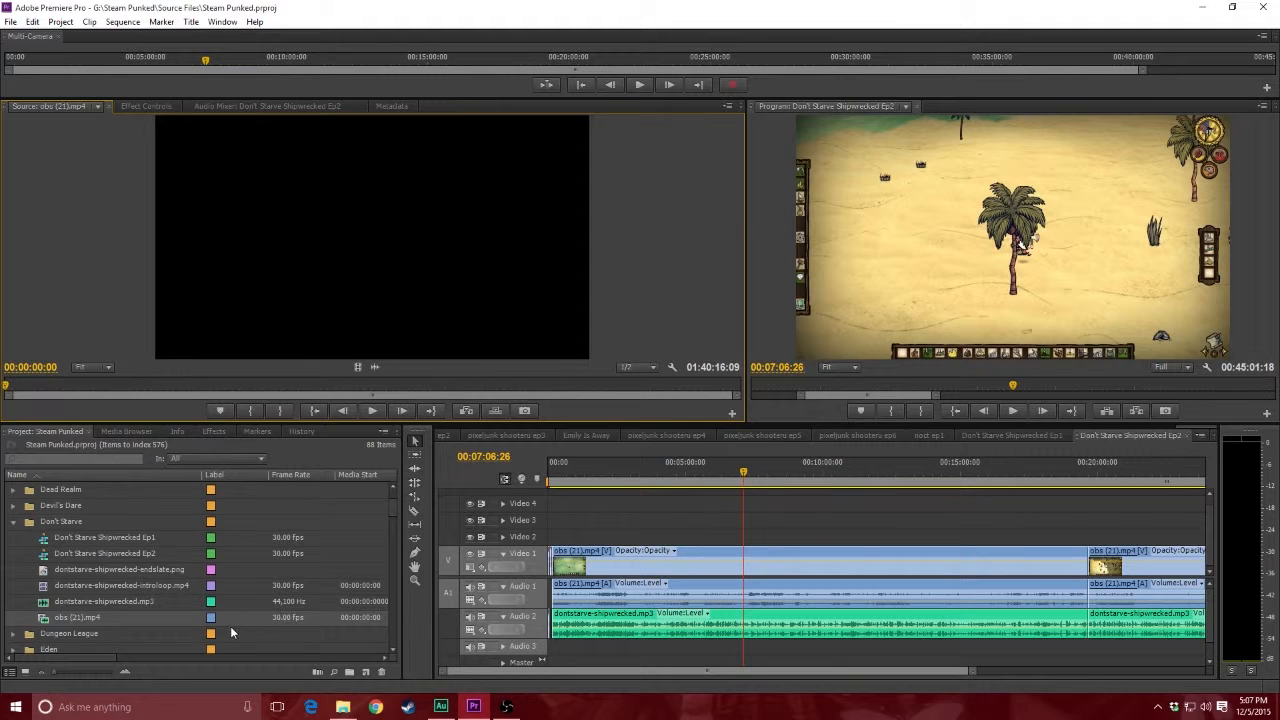
pyautogui.click(325, 389)
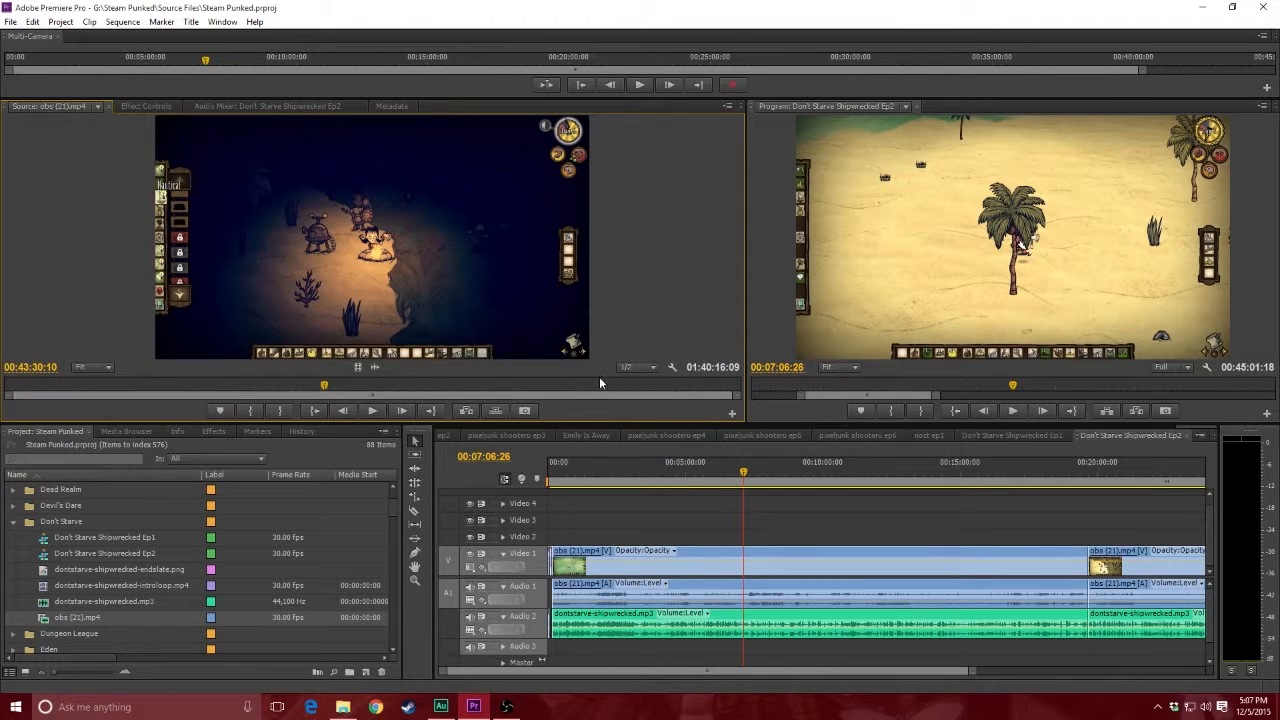
pyautogui.click(650, 386)
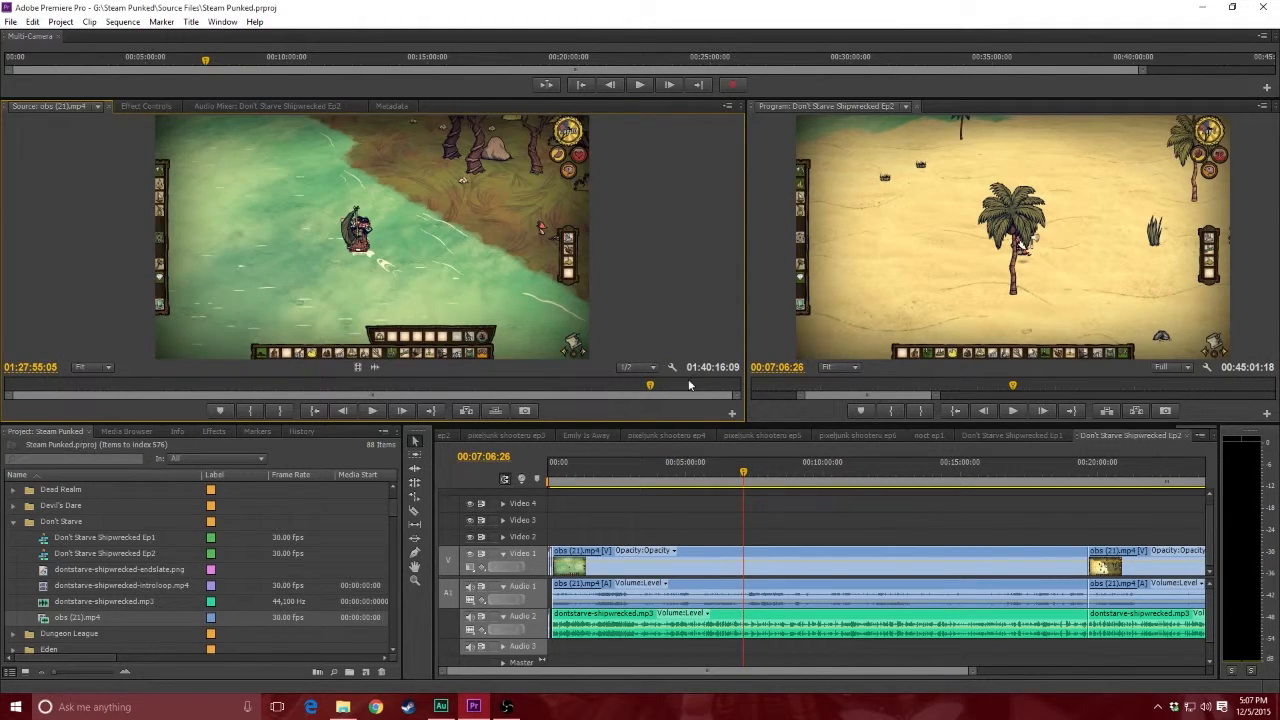
pyautogui.click(725, 387)
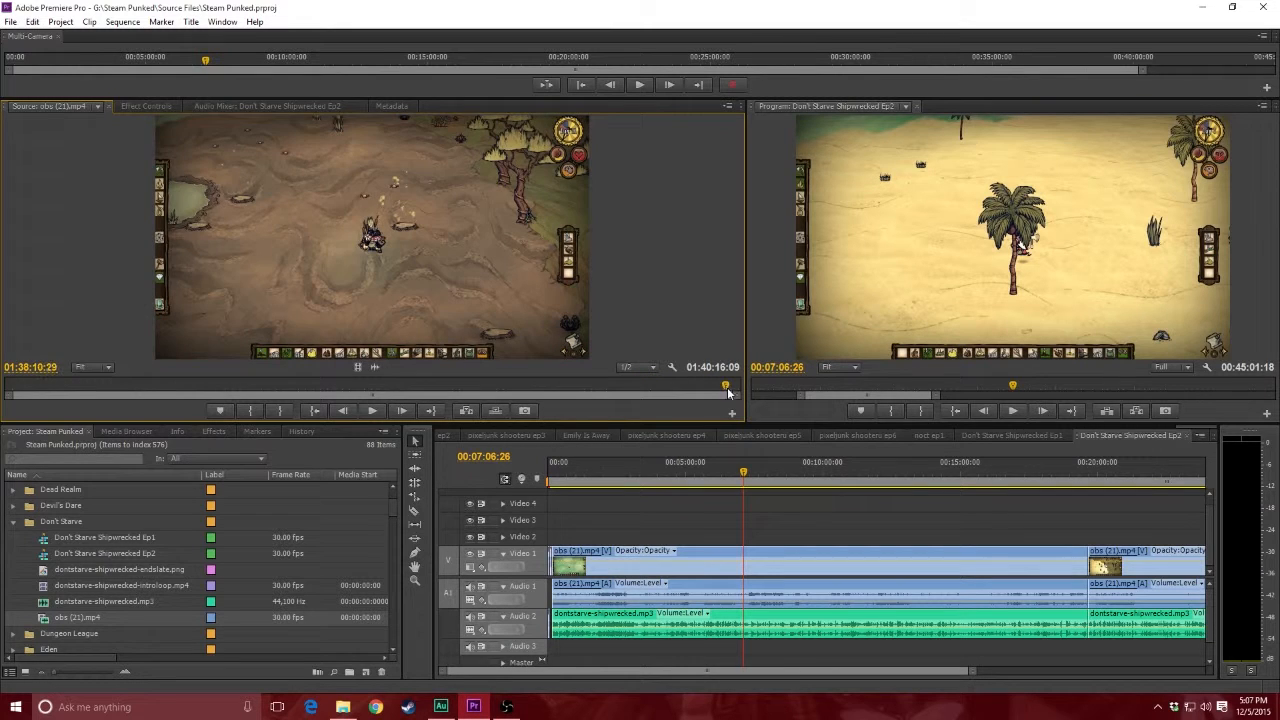
pyautogui.click(735, 389)
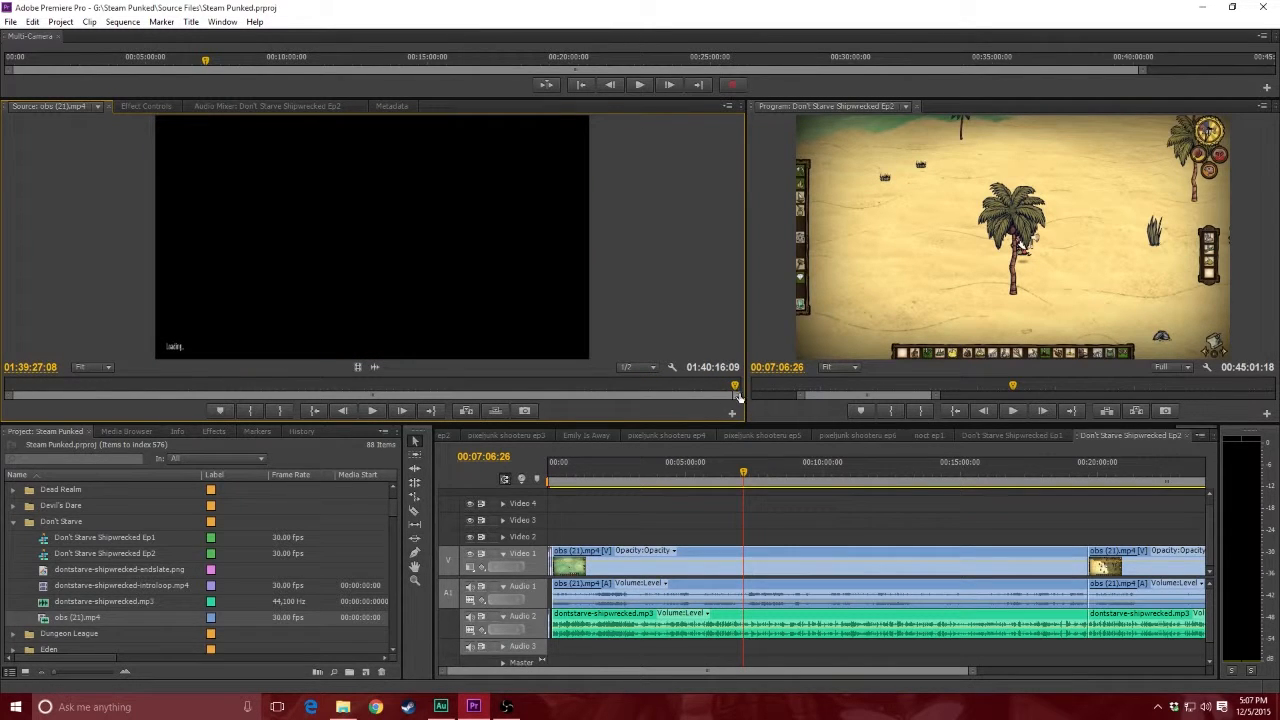
pyautogui.click(733, 390)
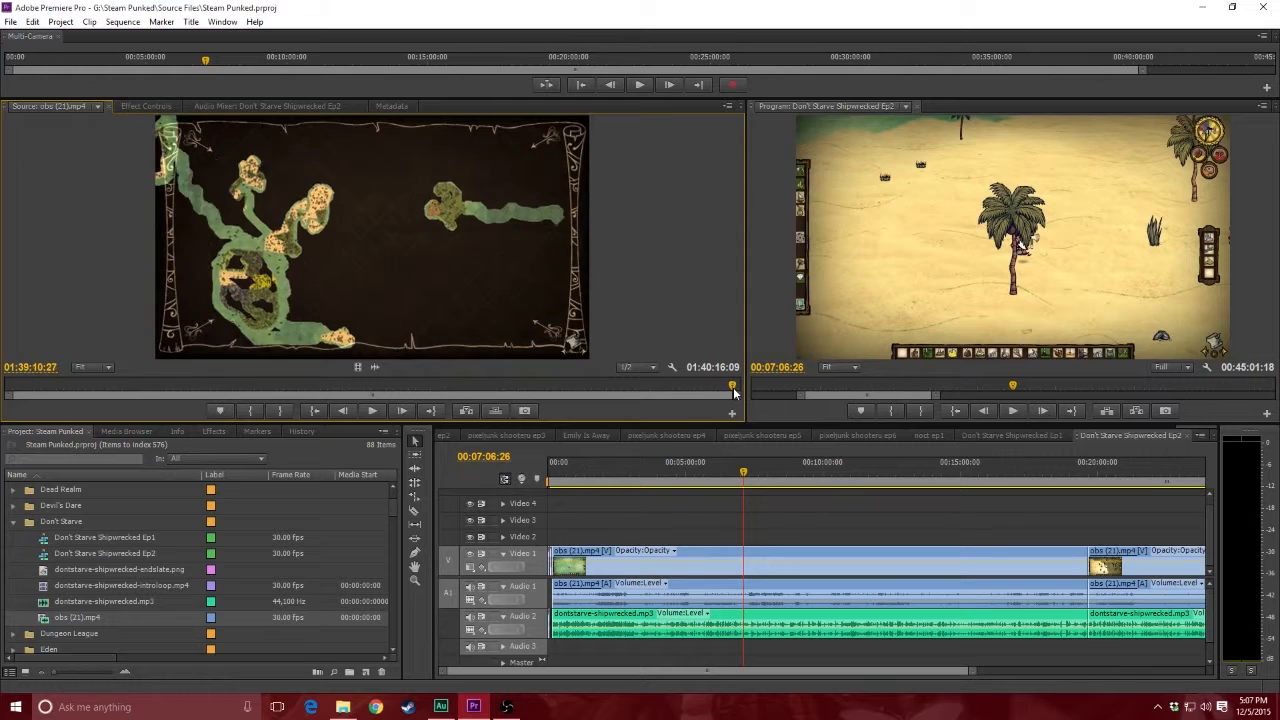
pyautogui.press('space')
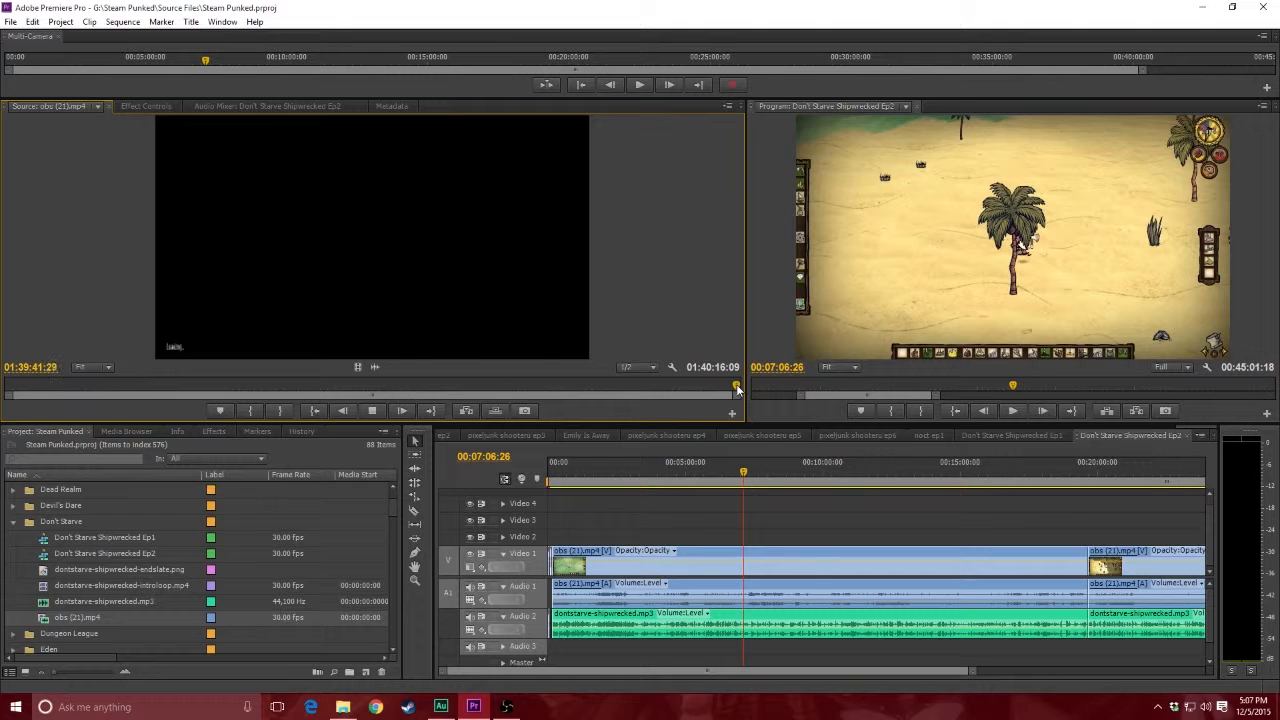
pyautogui.click(738, 388)
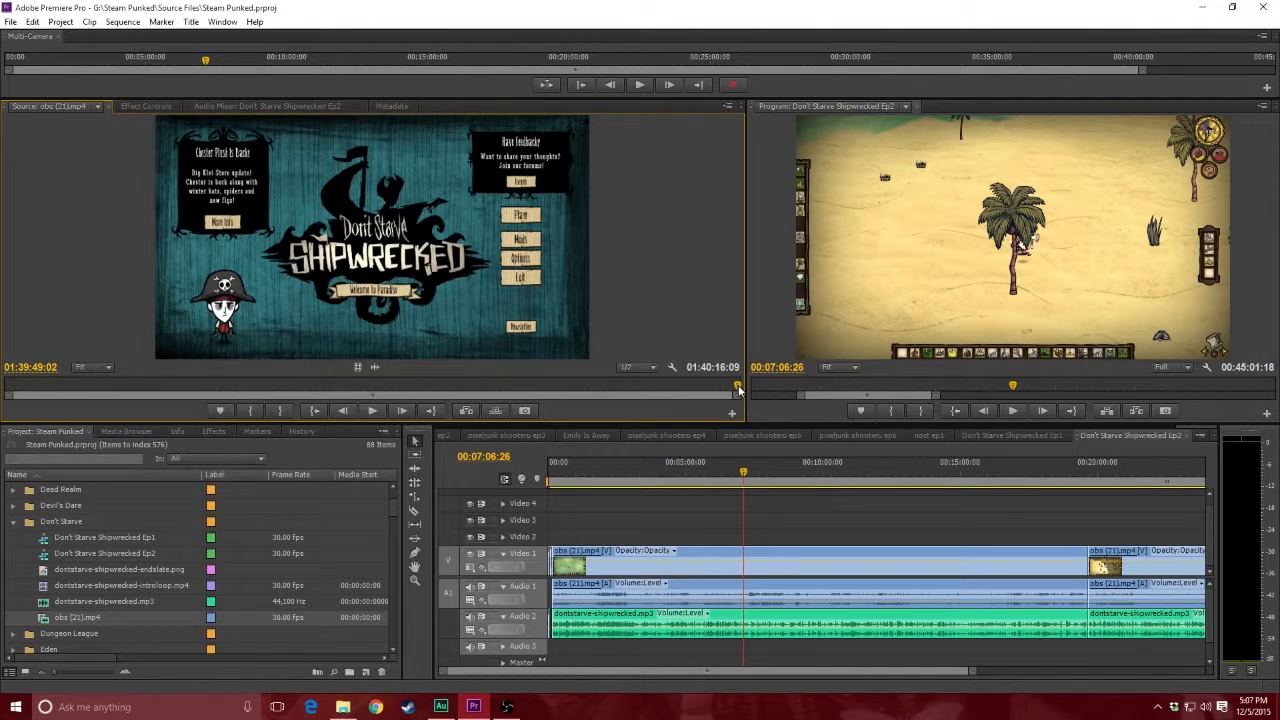
pyautogui.moveTo(738, 388); pyautogui.dragTo(739, 388)
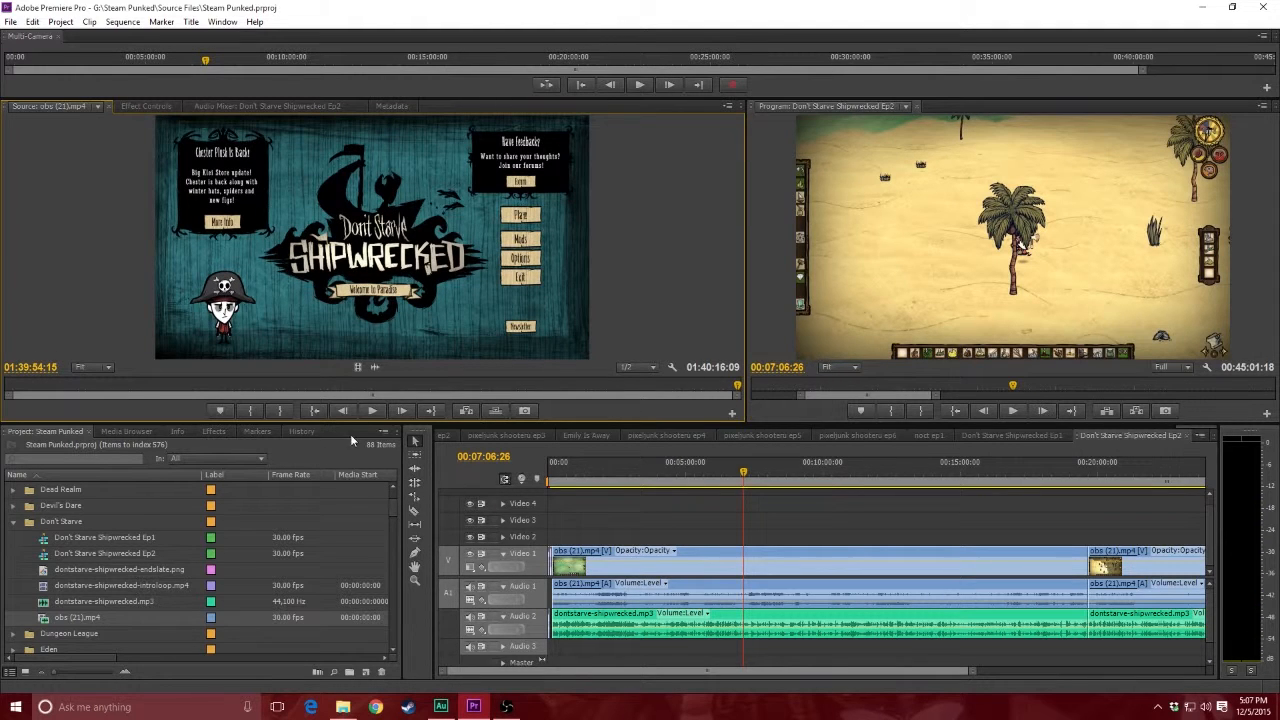
# - Create a new sequence from the obs (21).mp4 clip and delete the full-length clip from its timeline
pyautogui.rightClick(85, 617)
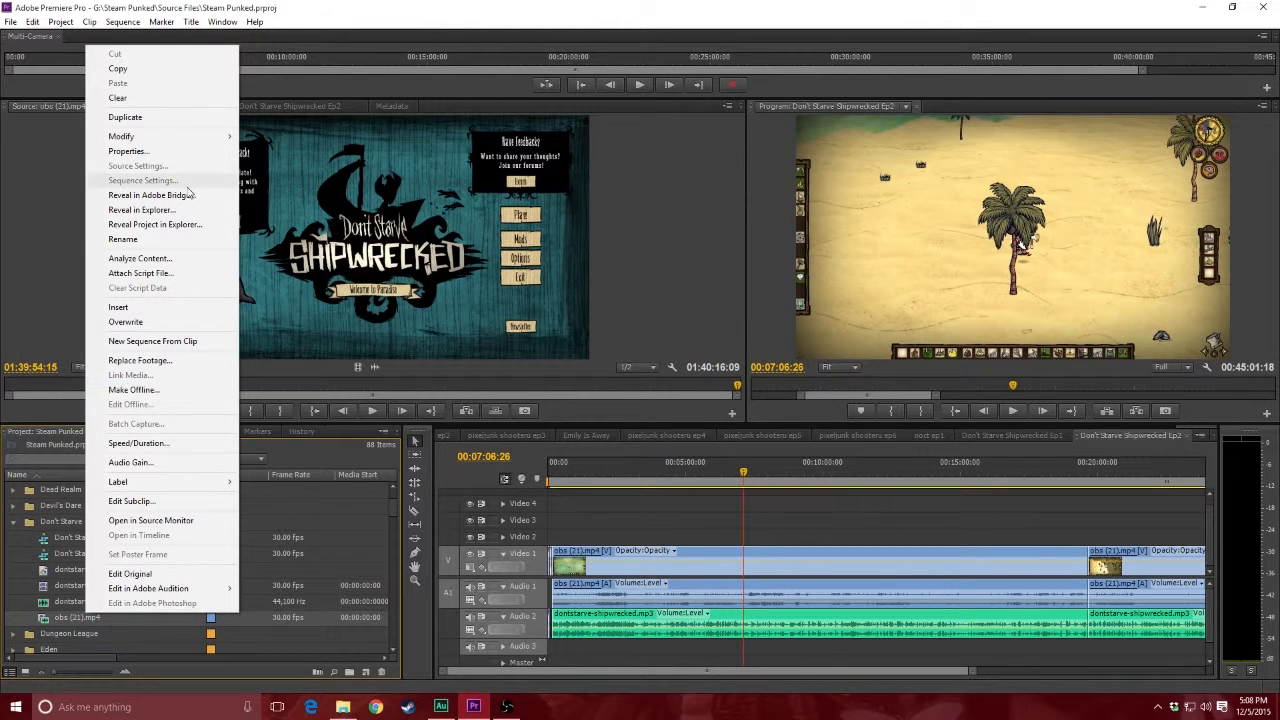
pyautogui.click(166, 341)
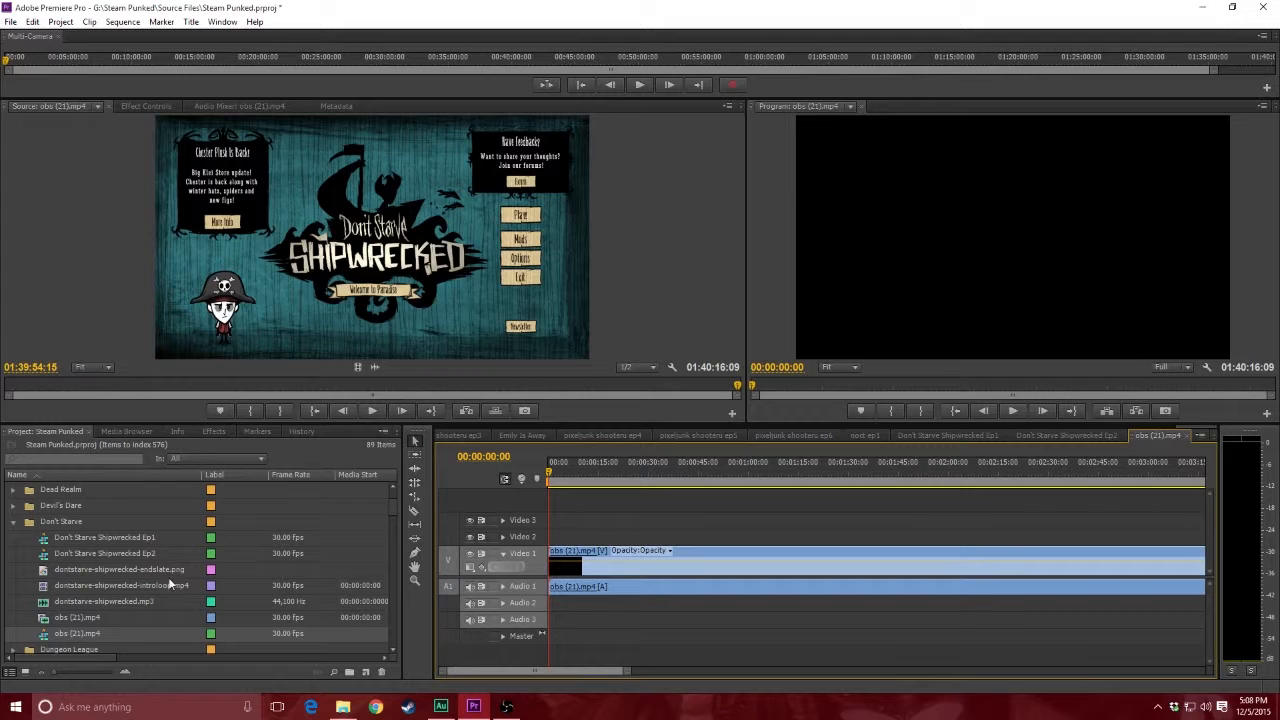
pyautogui.moveTo(651, 496); pyautogui.dragTo(716, 616)
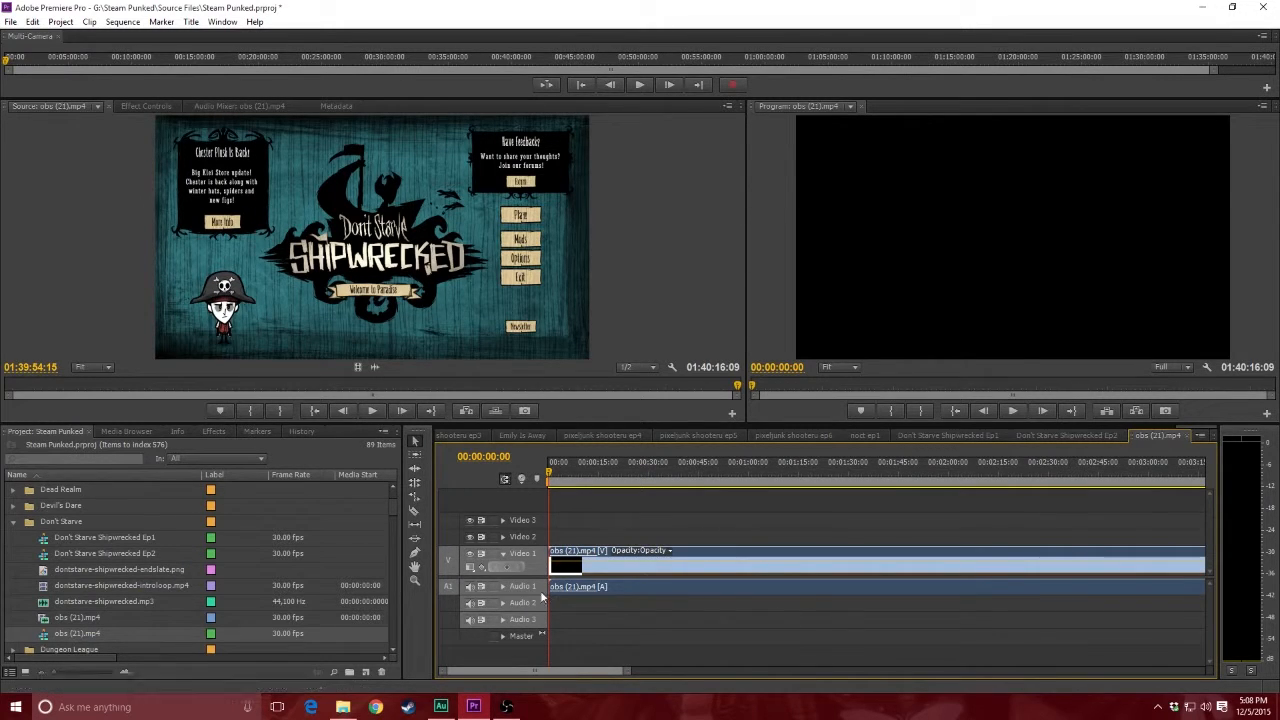
pyautogui.press('Delete')
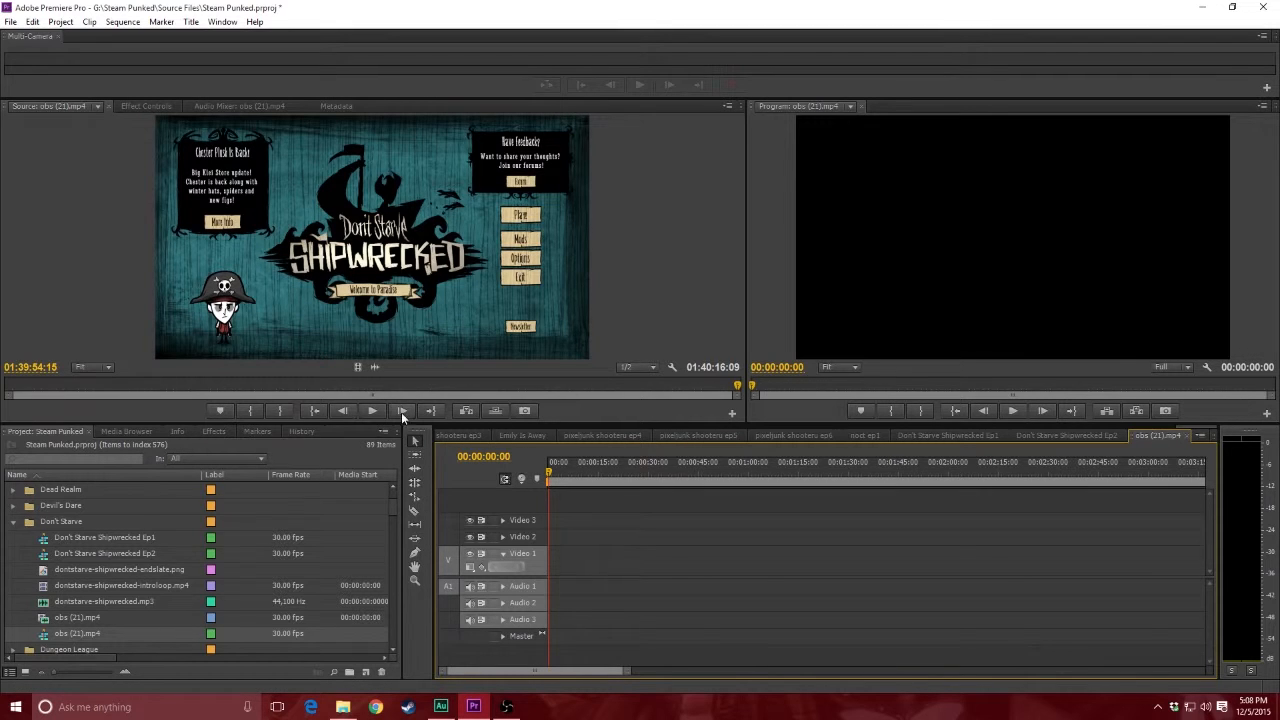
# - Mark the source's main menu footage from 01:39:54:15 to 01:40:06:05 and place only its video at the start of Video 1
pyautogui.click(251, 410)
pyautogui.click(372, 410)
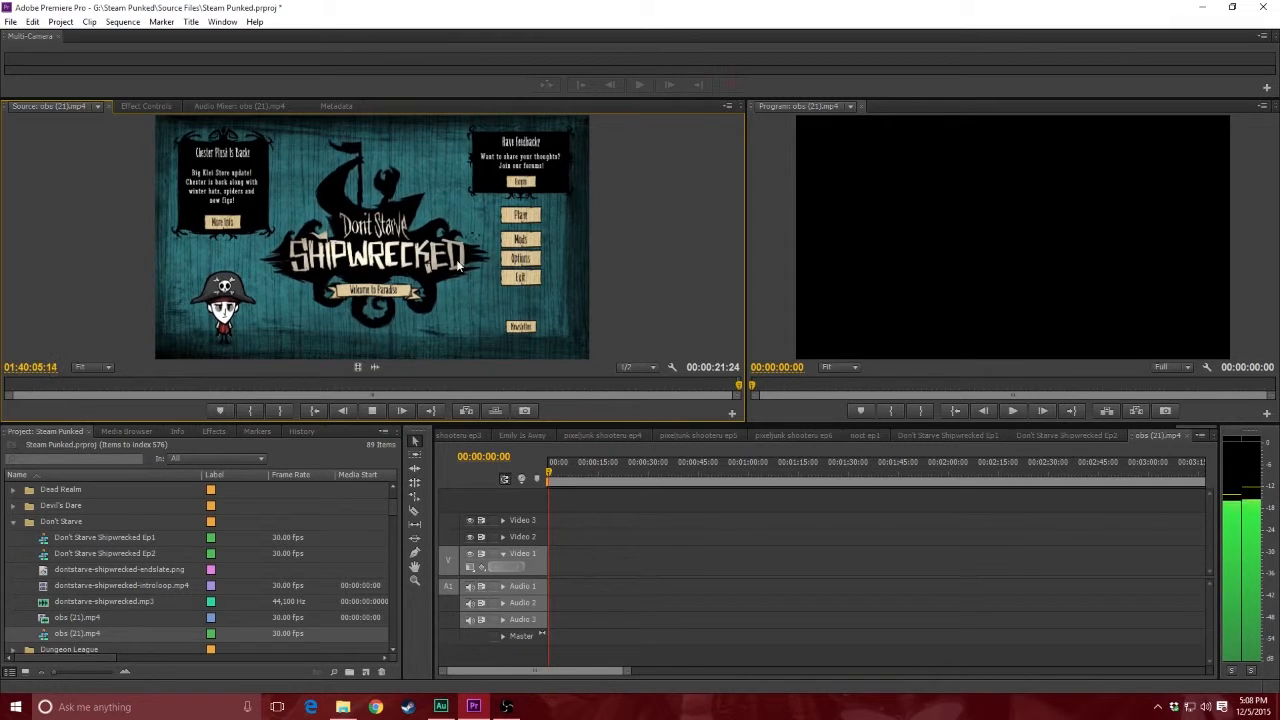
pyautogui.press('space')
pyautogui.click(282, 412)
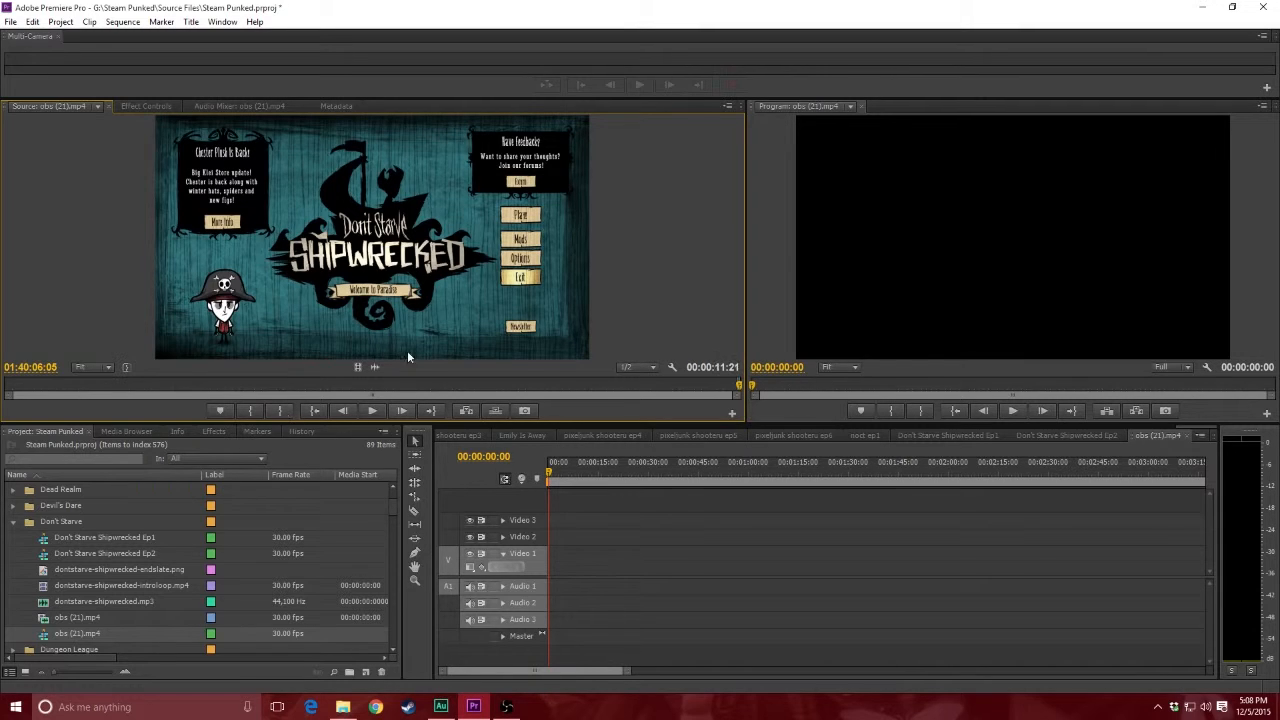
pyautogui.moveTo(357, 366); pyautogui.dragTo(559, 566)
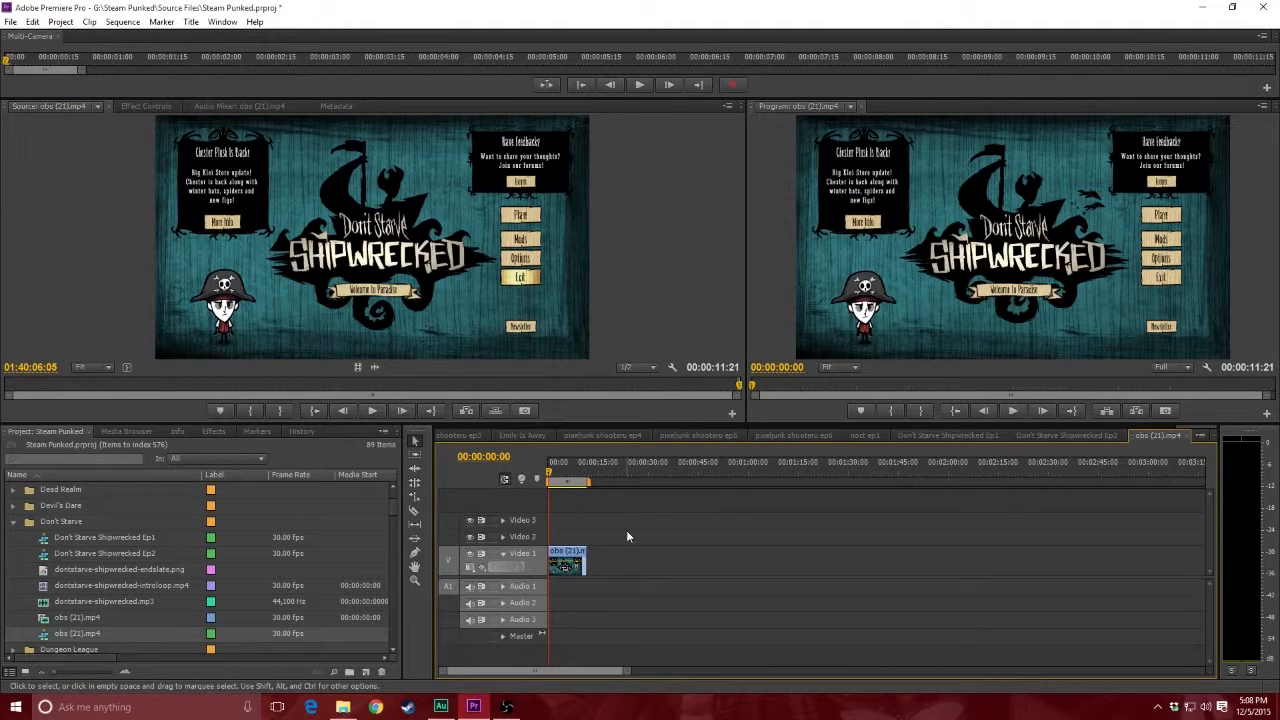
# - Replace the main menu clip in the timeline with an After Effects composition and save the new project as BTS tutorial
pyautogui.rightClick(575, 557)
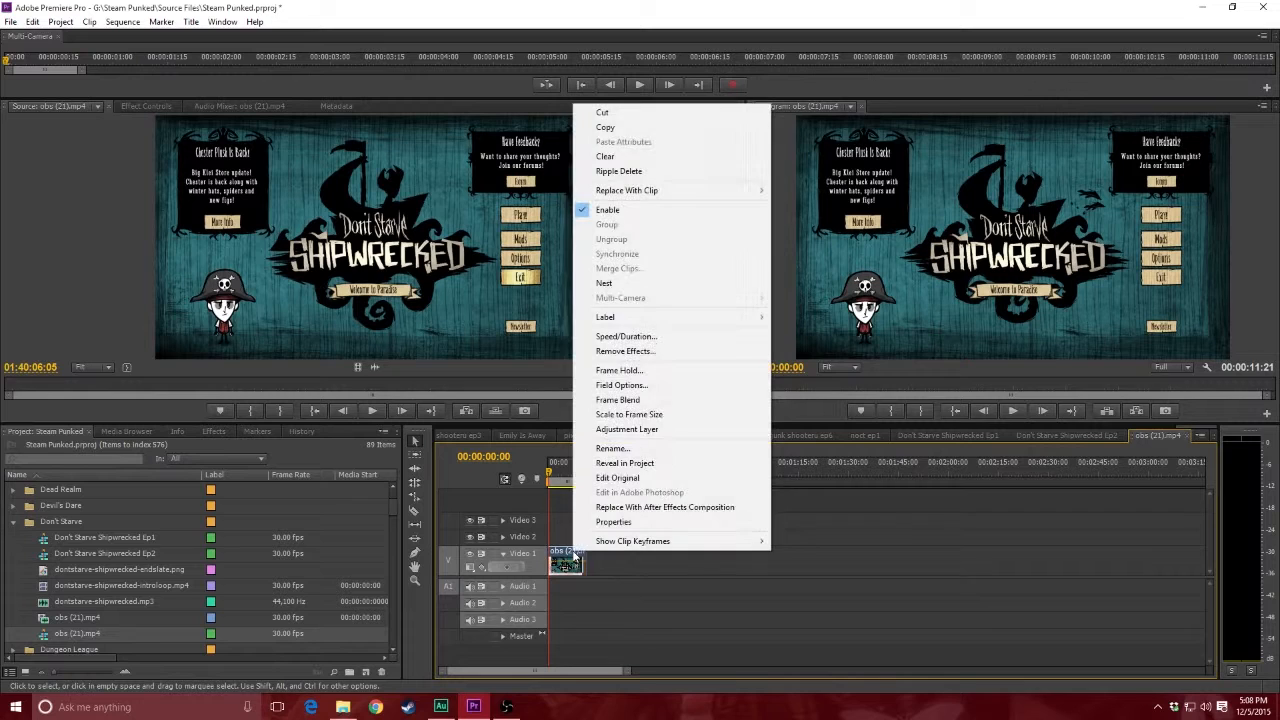
pyautogui.click(720, 507)
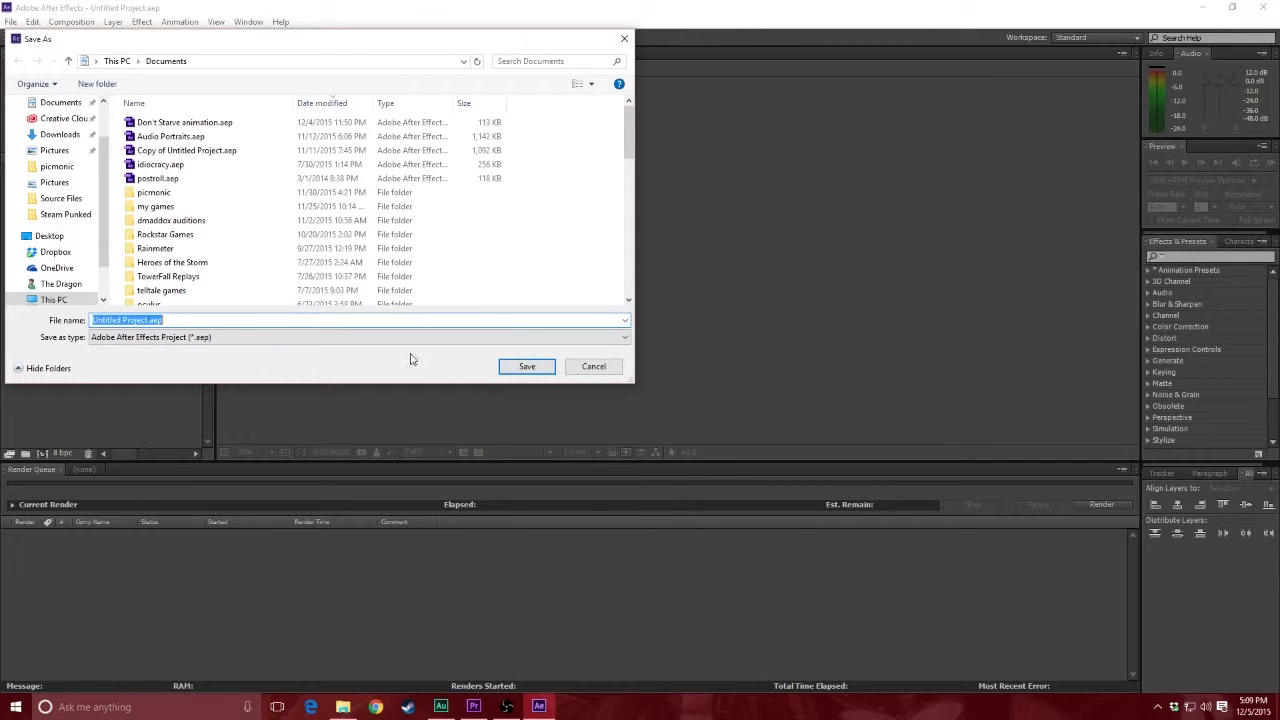
pyautogui.click(148, 320)
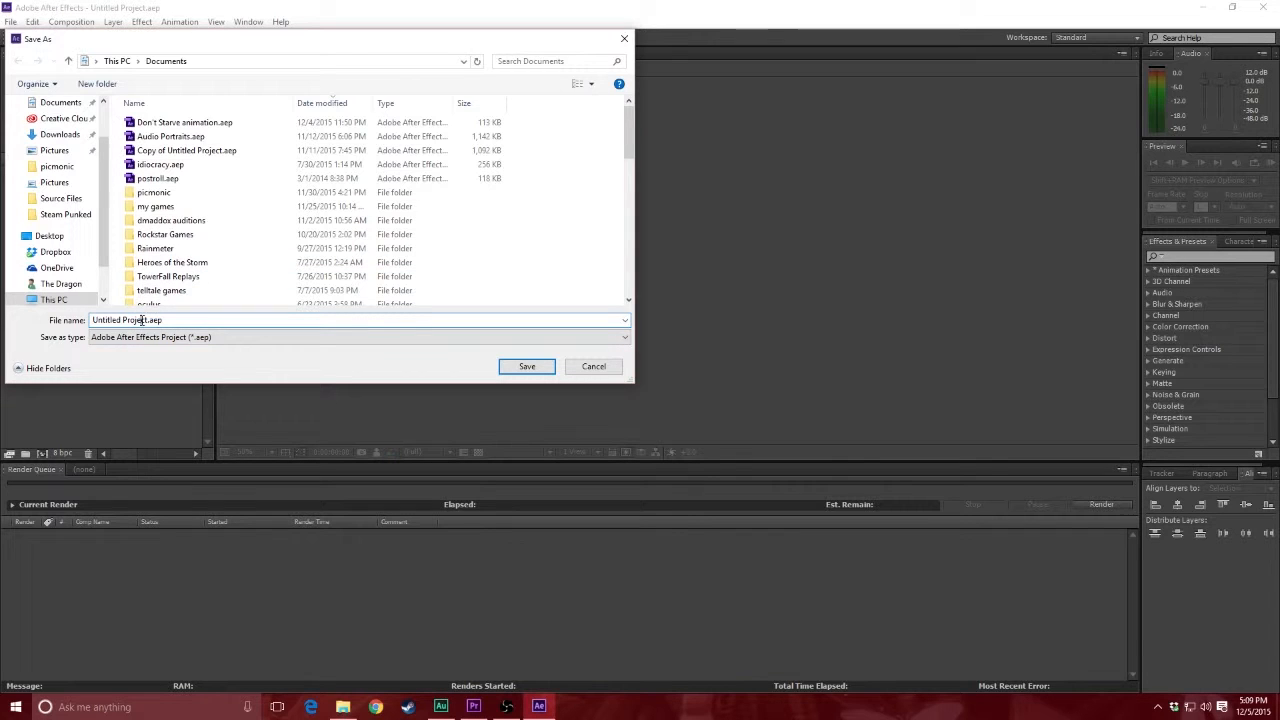
pyautogui.moveTo(148, 320); pyautogui.dragTo(84, 322)
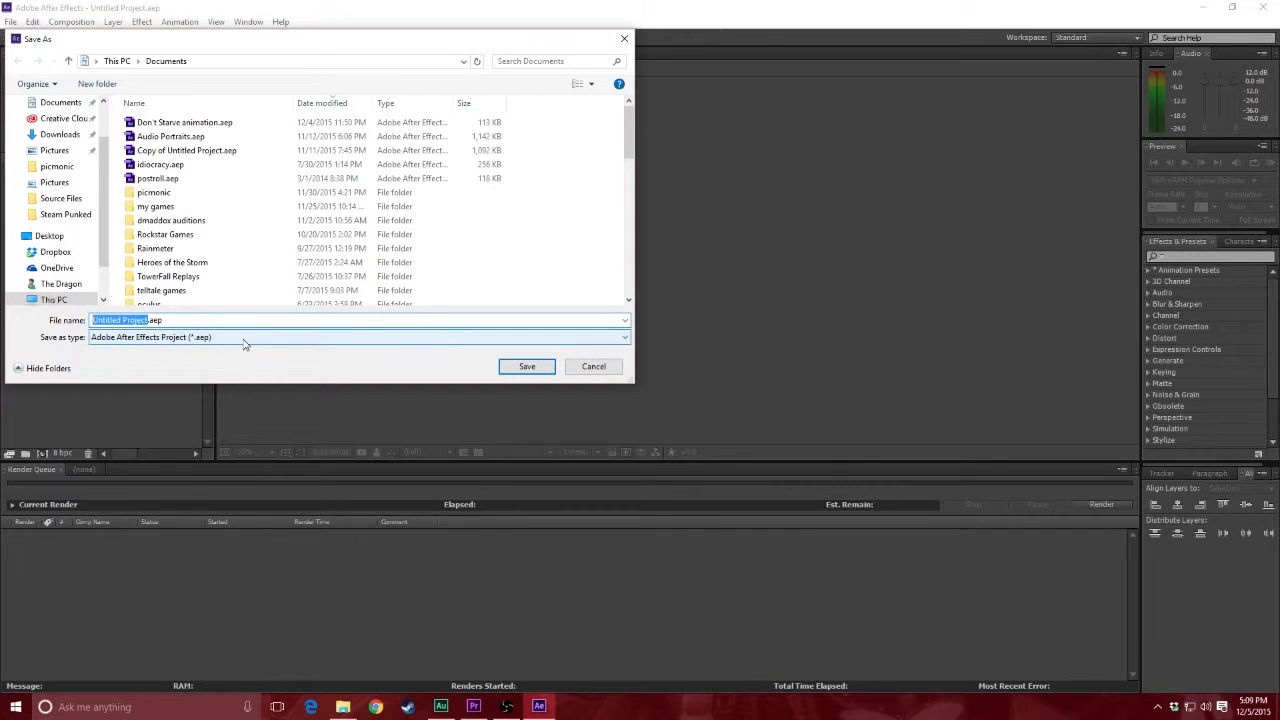
pyautogui.write('BTS tutorial')
pyautogui.press('Return')
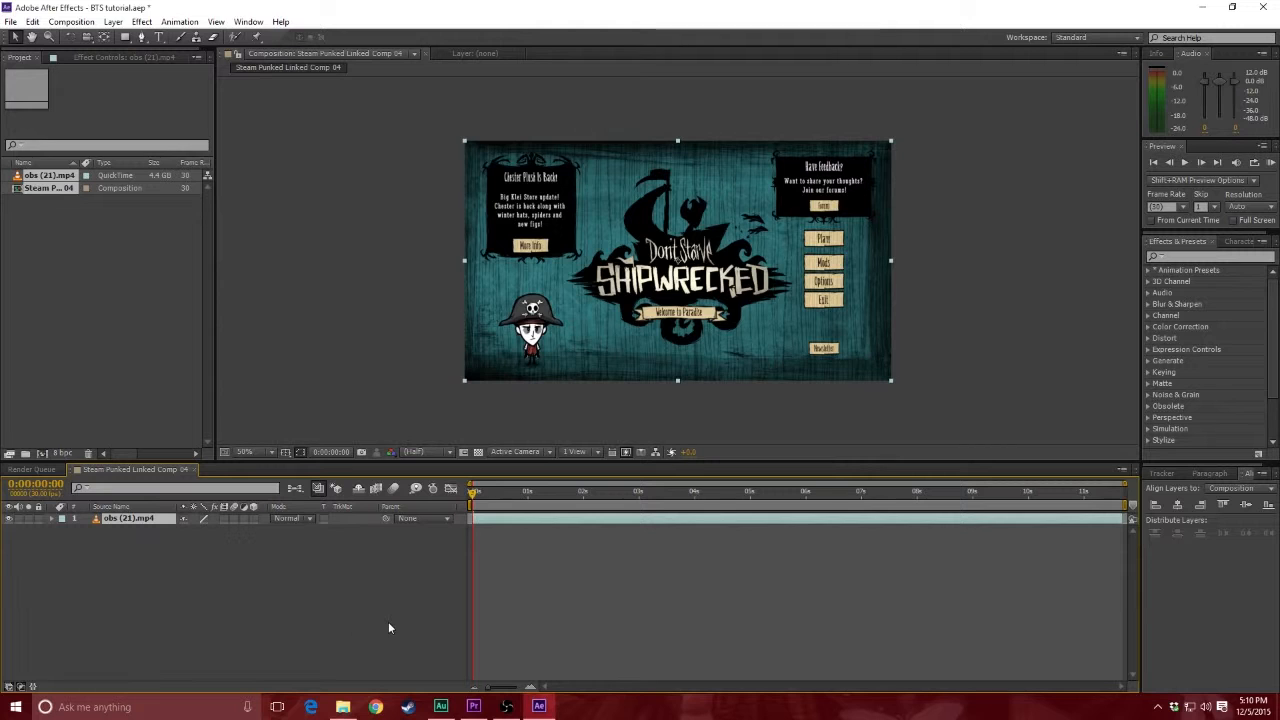
# - Look through the Pictures folder in the user's home folder for an image to use in the composition
pyautogui.click(343, 706)
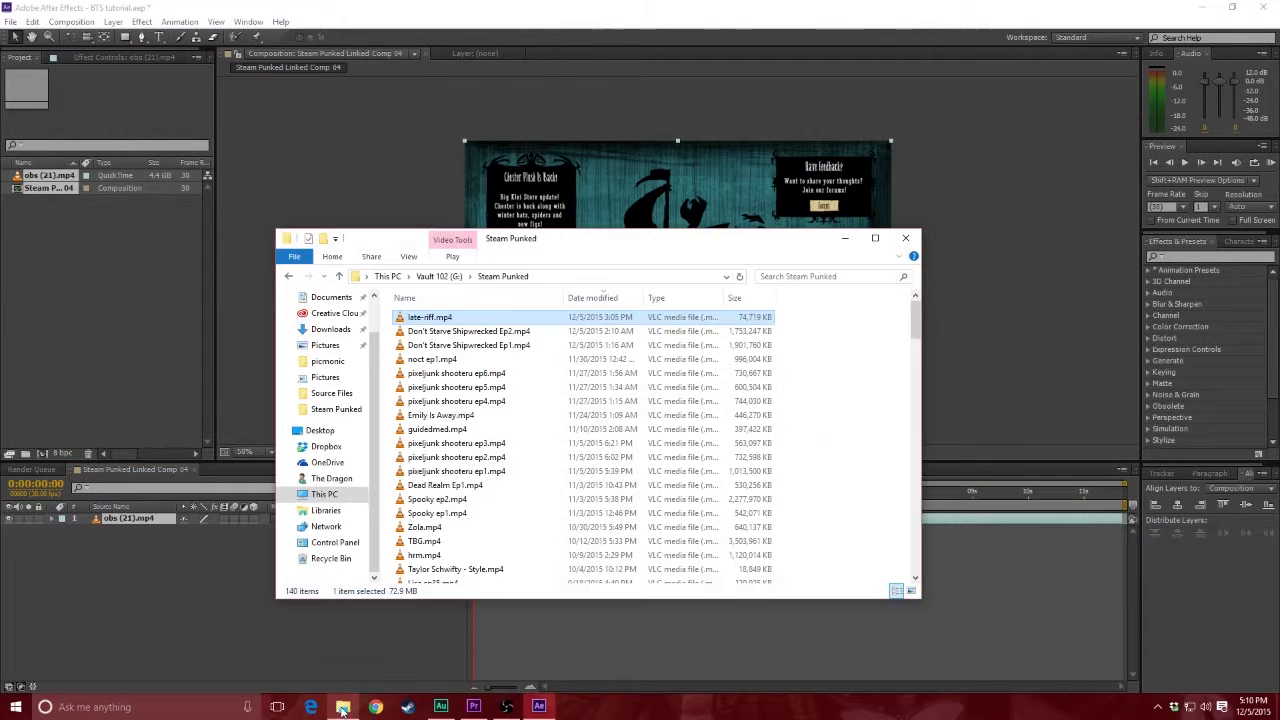
pyautogui.click(289, 277)
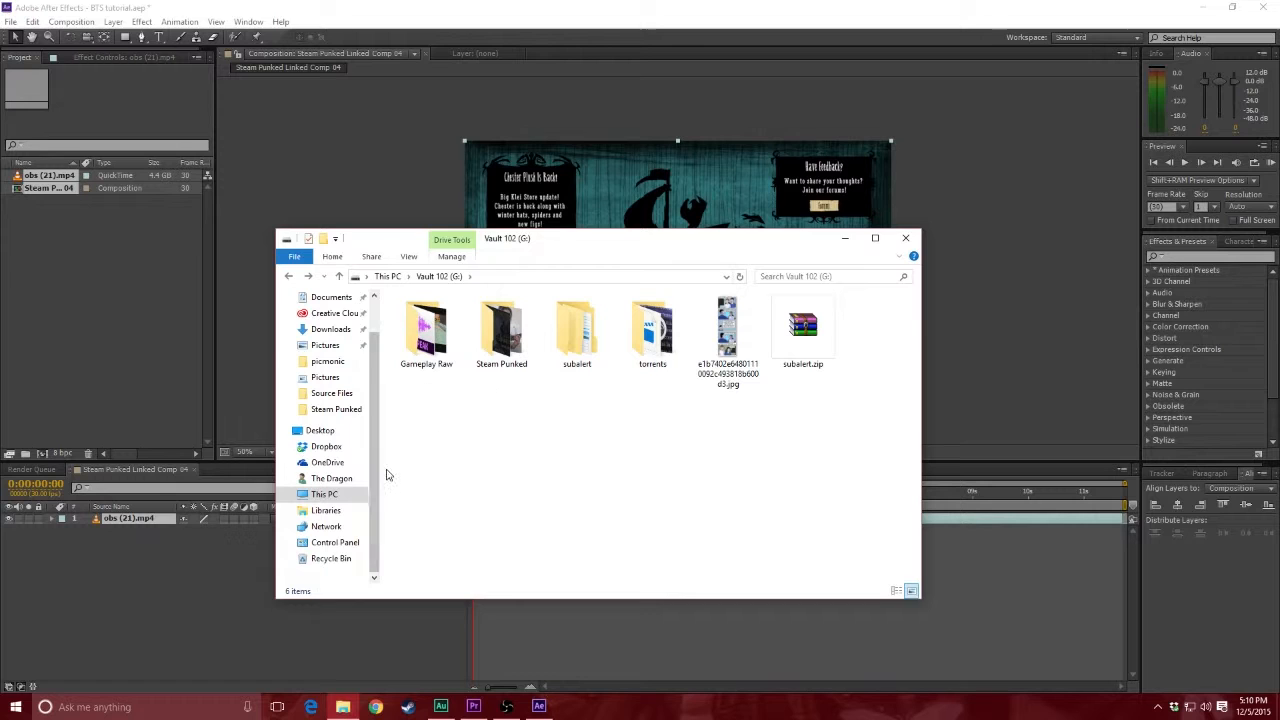
pyautogui.scroll(2, 380, 455)
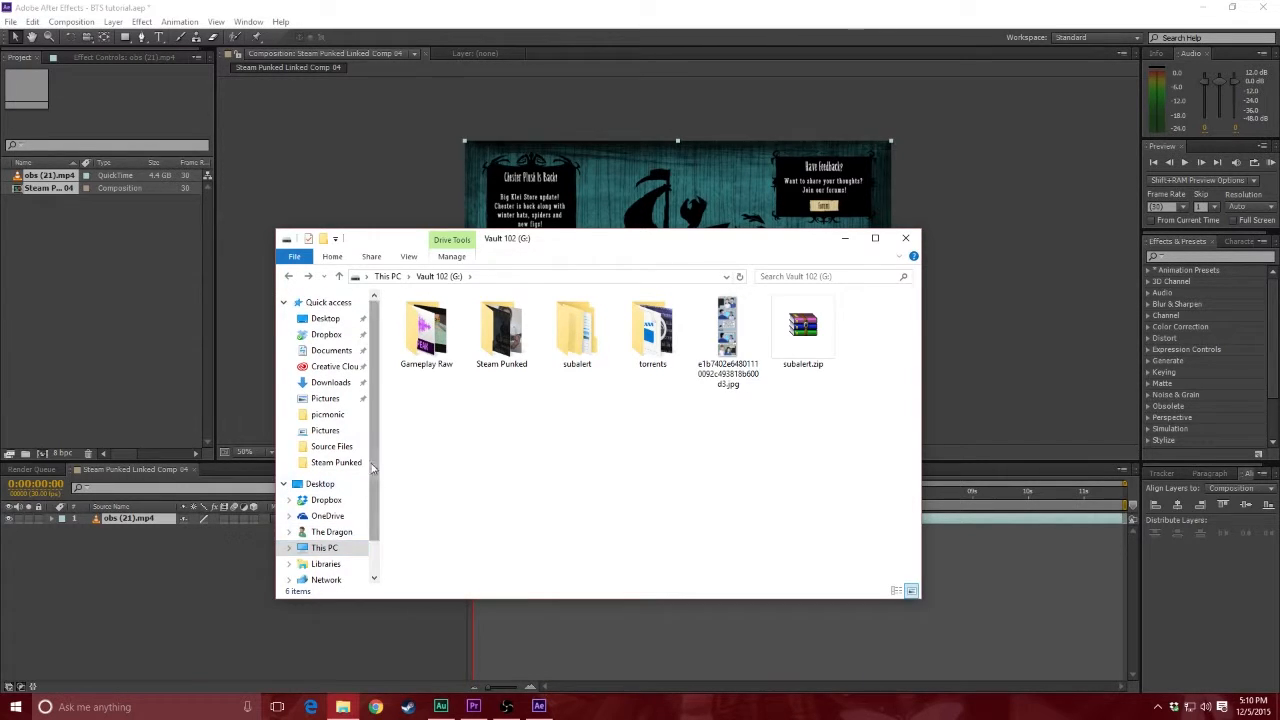
pyautogui.scroll(-1, 376, 455)
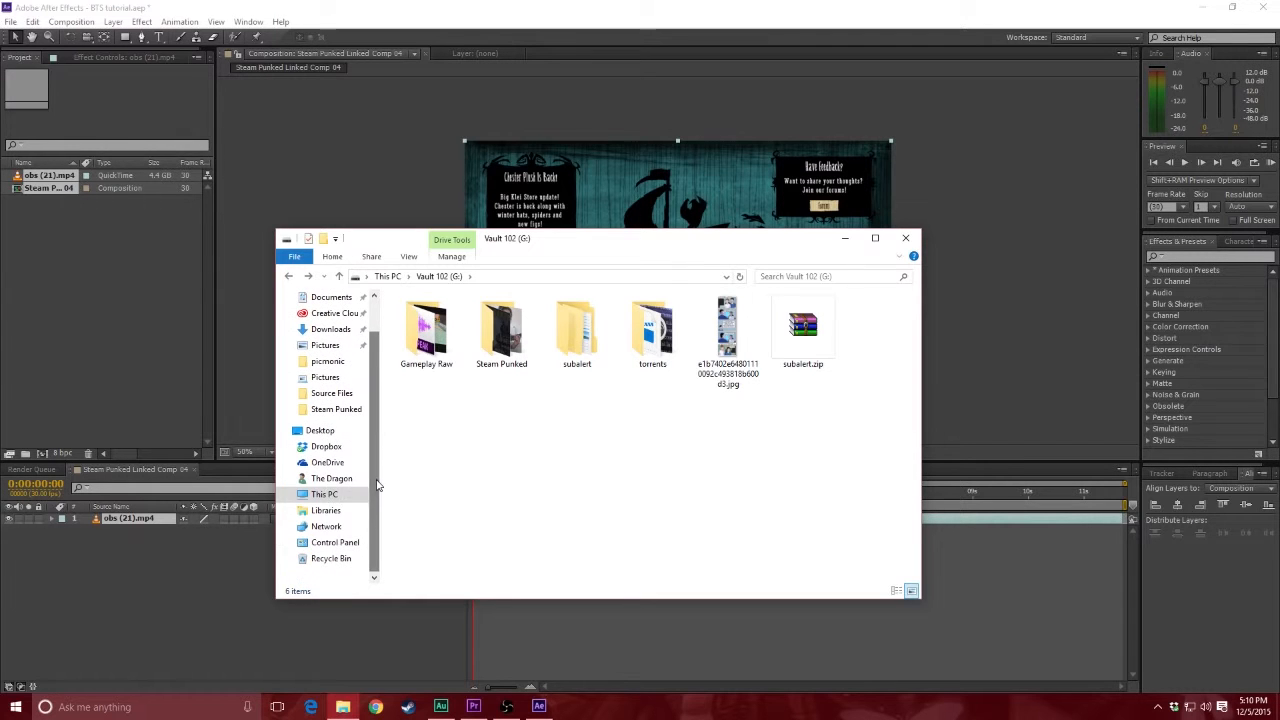
pyautogui.click(325, 482)
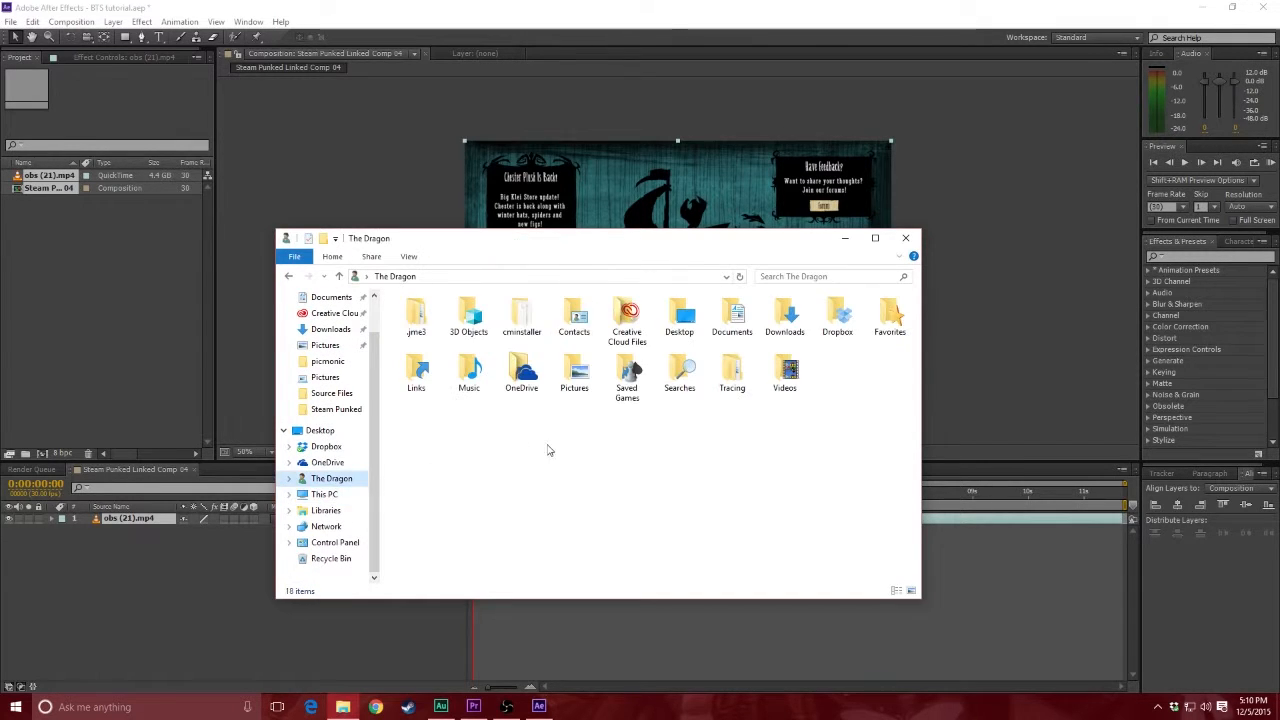
pyautogui.doubleClick(577, 374)
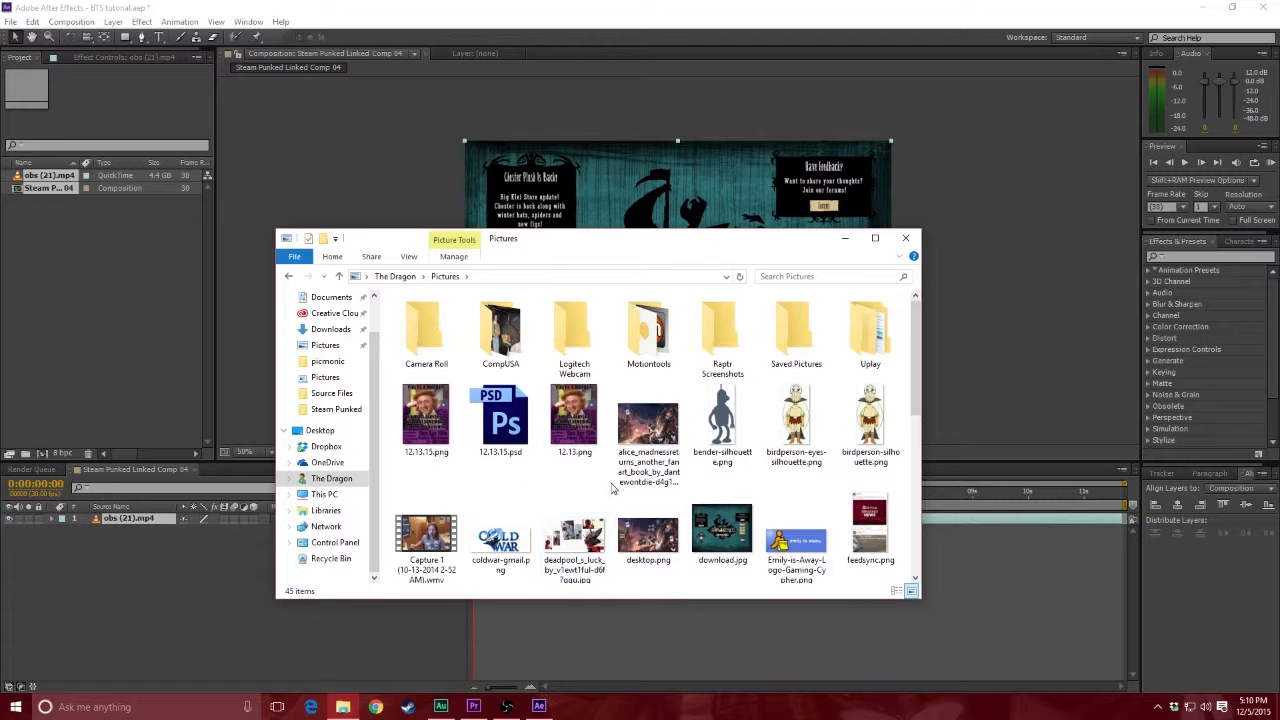
pyautogui.scroll(-3, 607, 492)
pyautogui.scroll(-2, 607, 492)
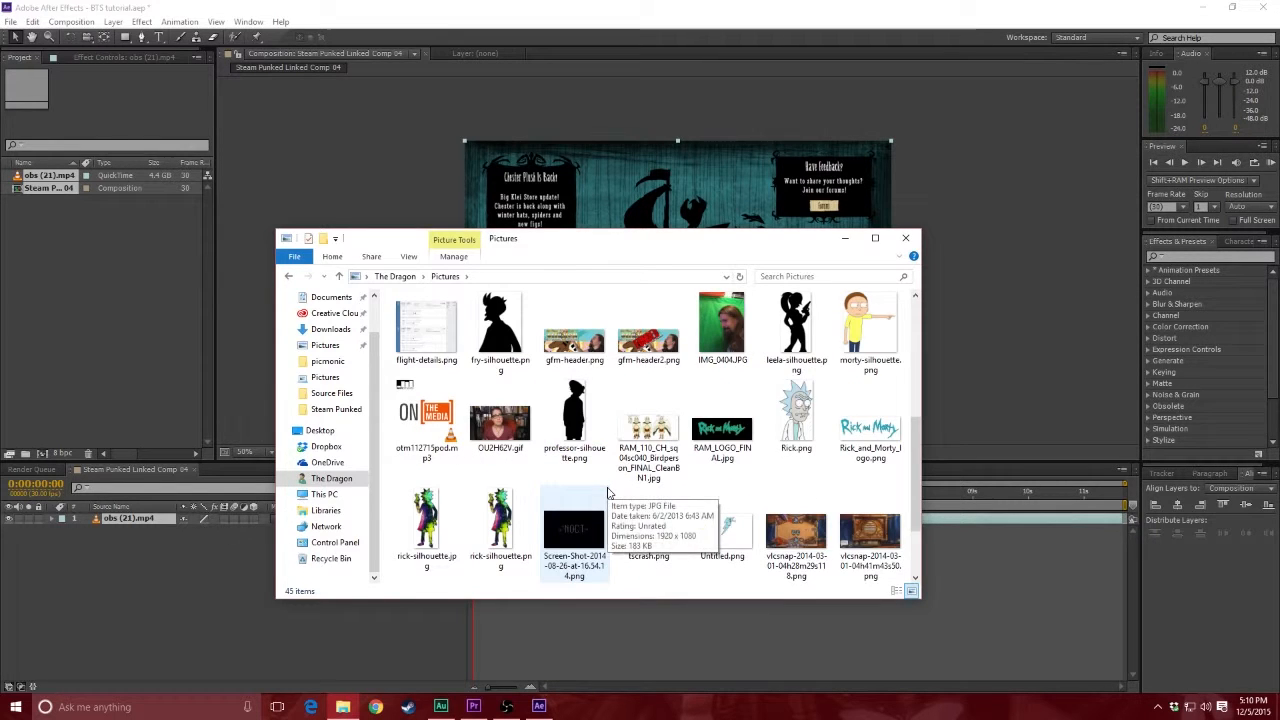
pyautogui.scroll(5, 607, 492)
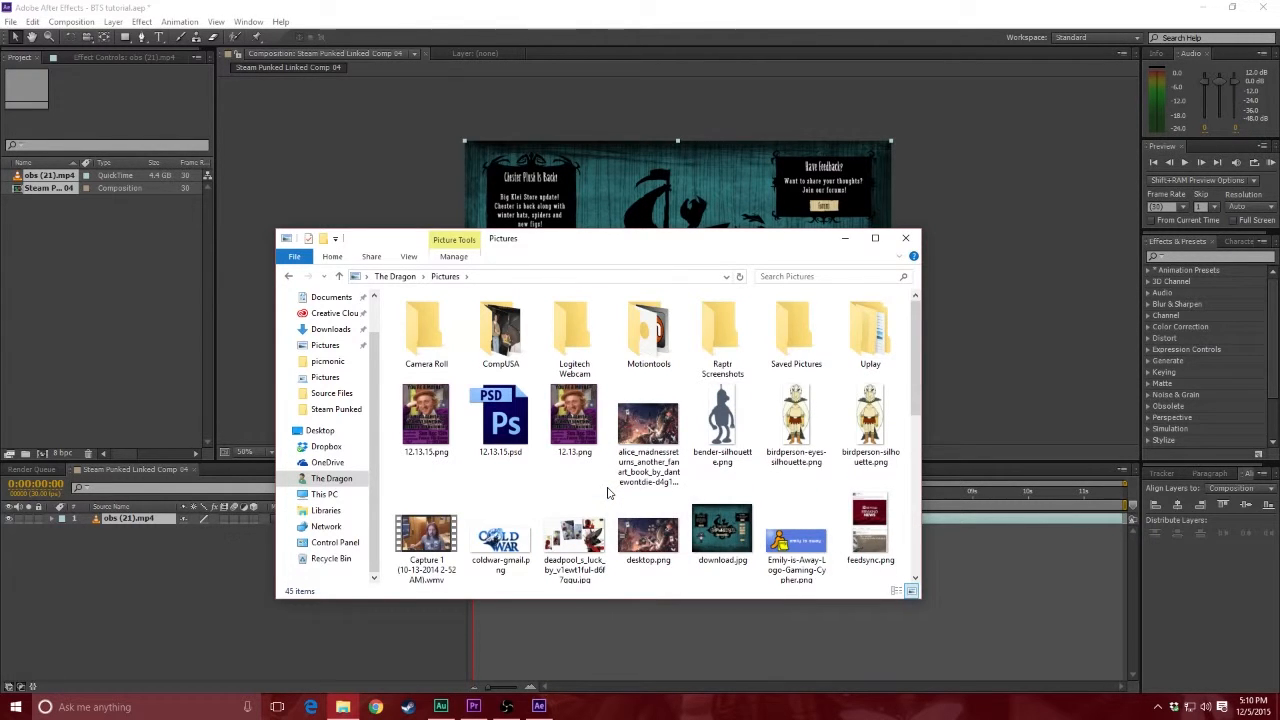
pyautogui.scroll(-6, 607, 492)
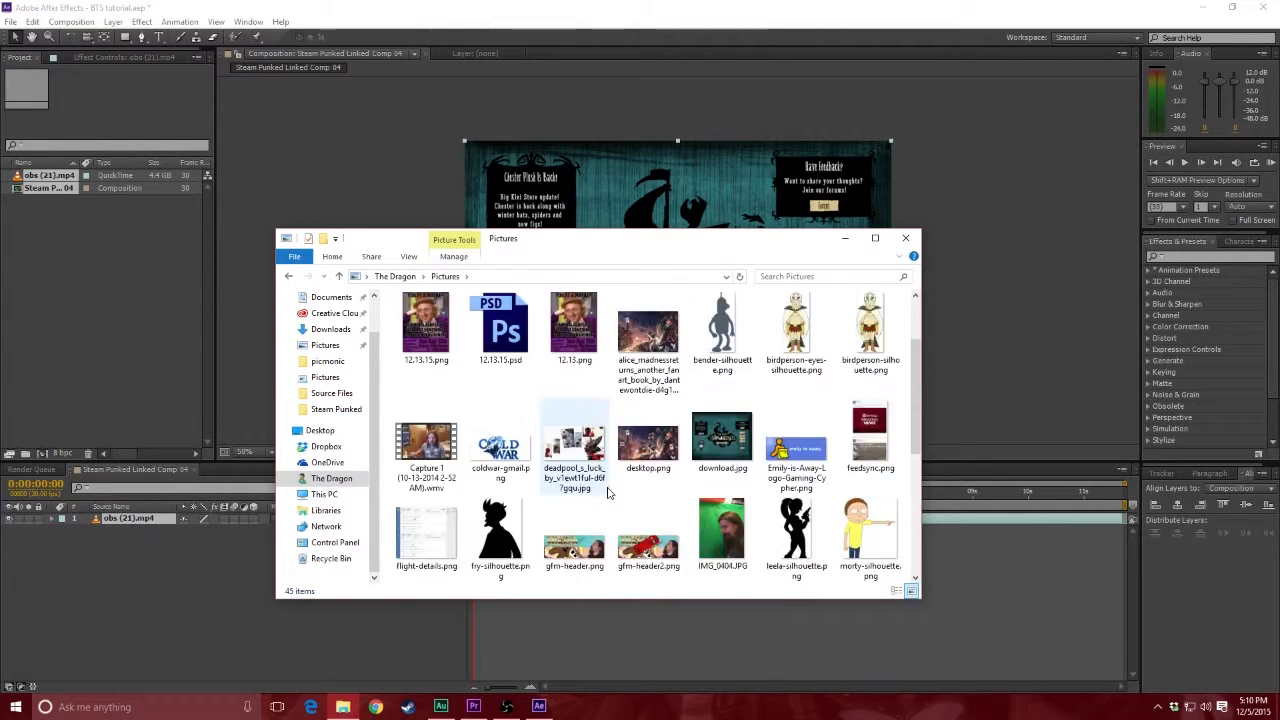
# - Import logo-right-blank.png from the Steam Punked Source Files folder on Vault 102 (G:) and place it beneath the obs (21).mp4 layer
pyautogui.click(330, 496)
pyautogui.doubleClick(486, 463)
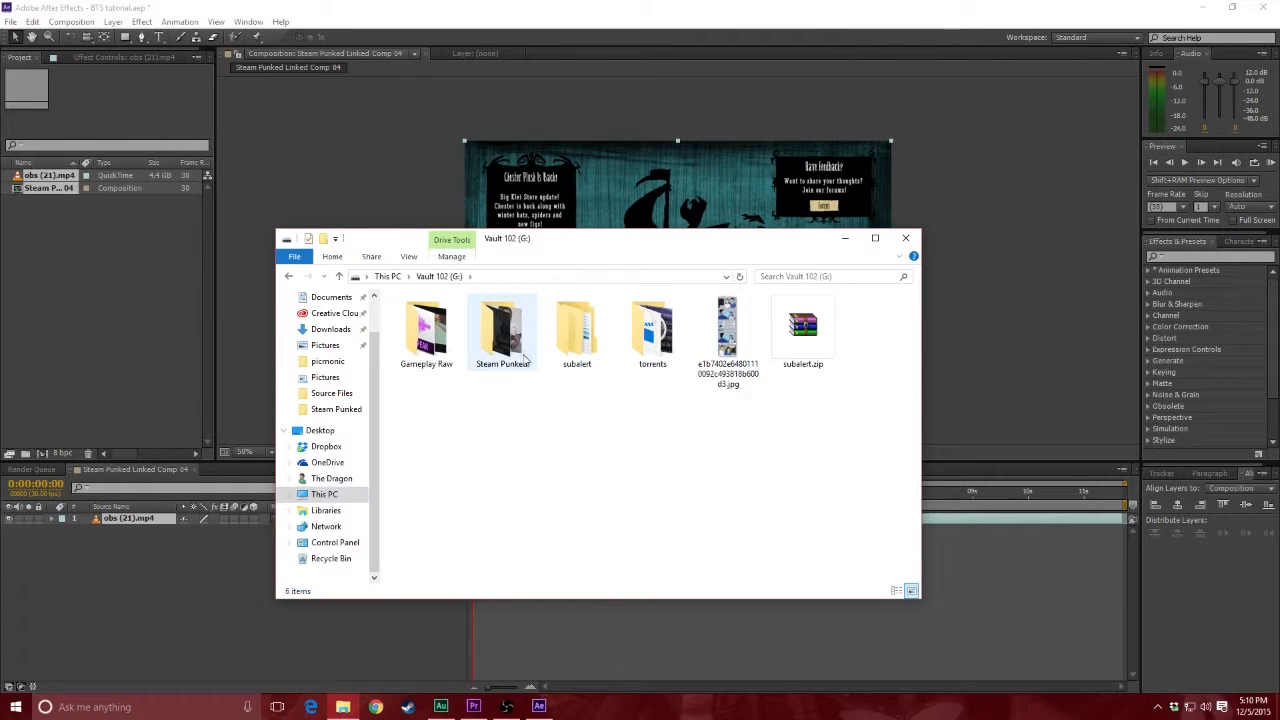
pyautogui.doubleClick(523, 360)
pyautogui.scroll(-20, 540, 420)
pyautogui.scroll(-5, 558, 437)
pyautogui.doubleClick(430, 577)
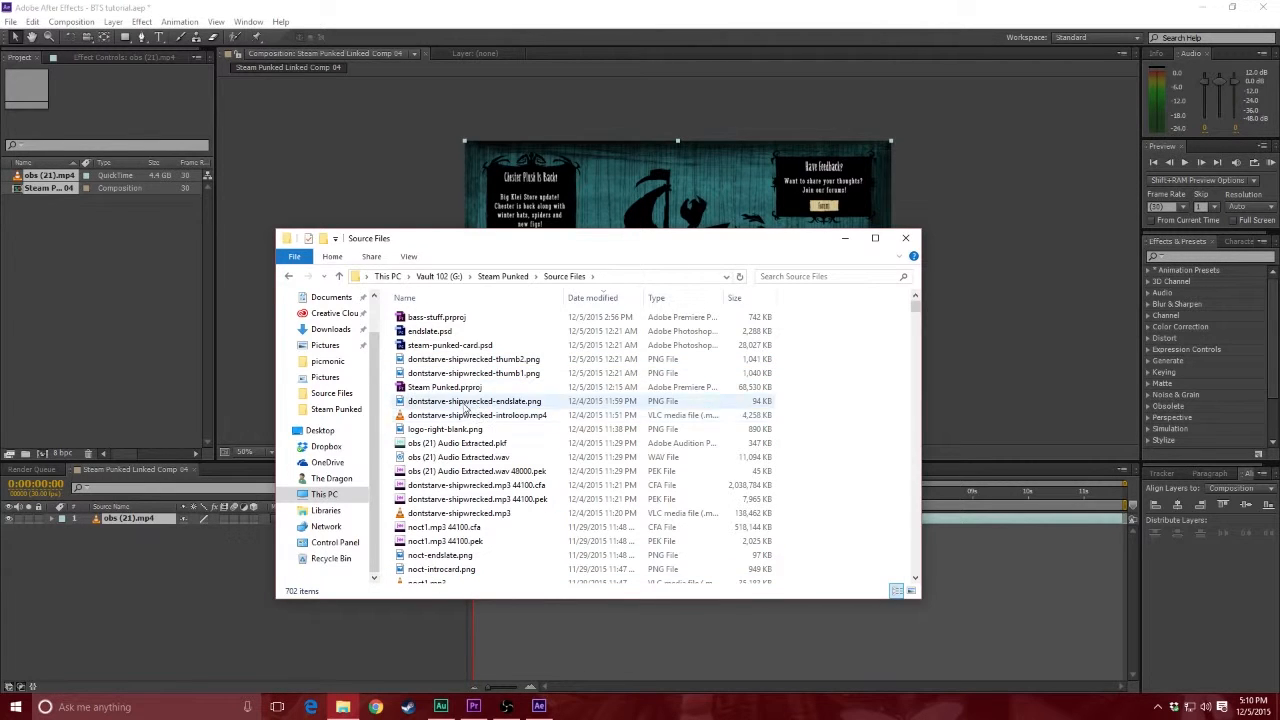
pyautogui.moveTo(455, 430); pyautogui.dragTo(133, 297)
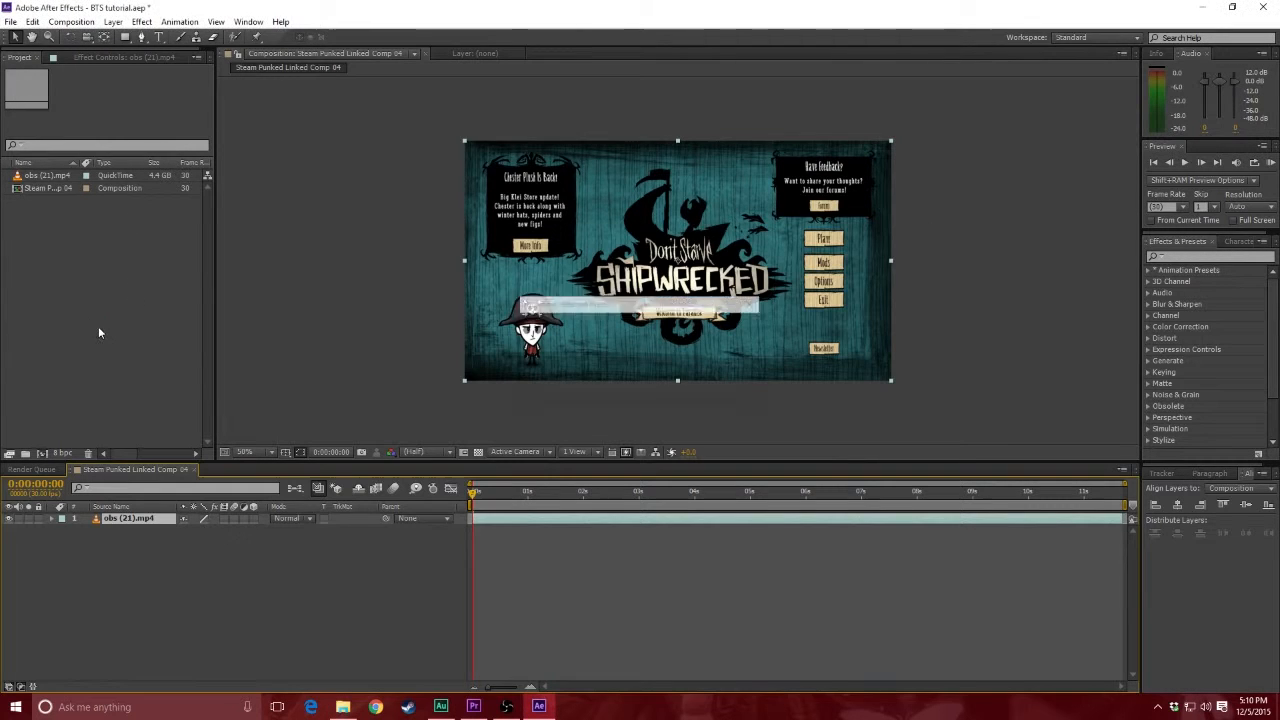
pyautogui.moveTo(45, 176); pyautogui.dragTo(143, 574)
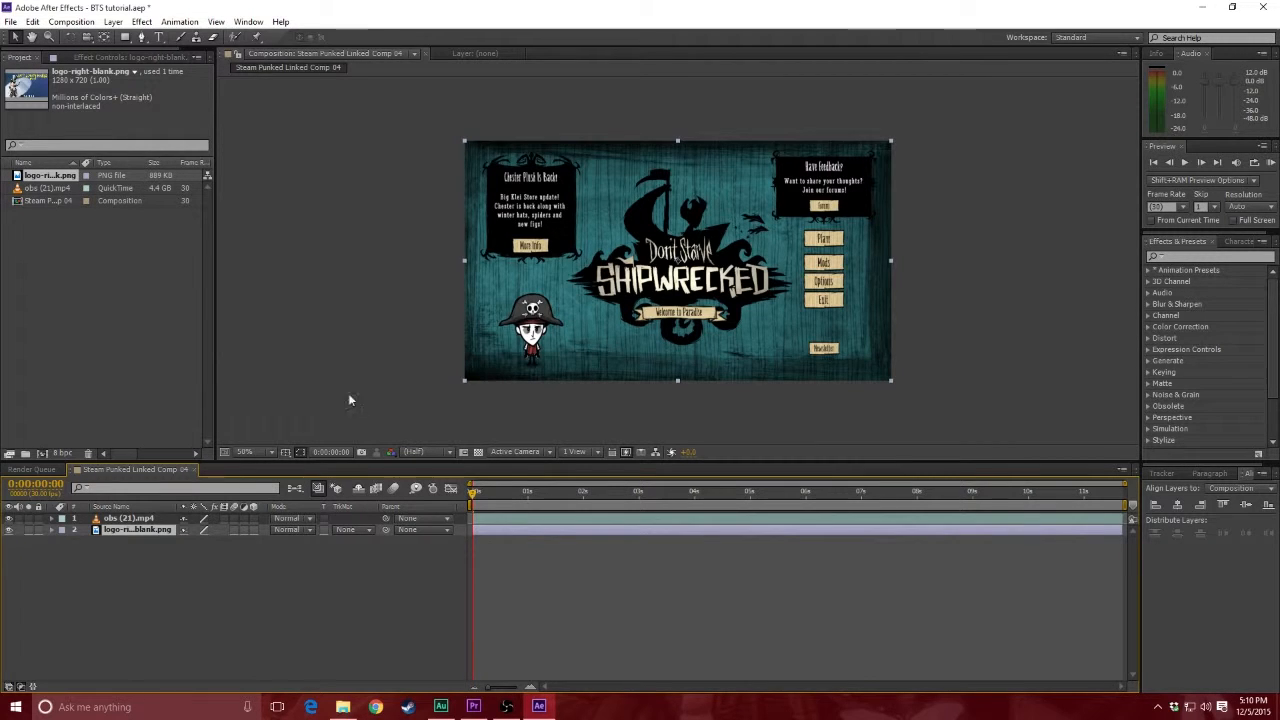
# - Preview the first seconds of the obs (21).mp4 menu footage and return to the start of the composition
pyautogui.click(134, 595)
pyautogui.click(125, 518)
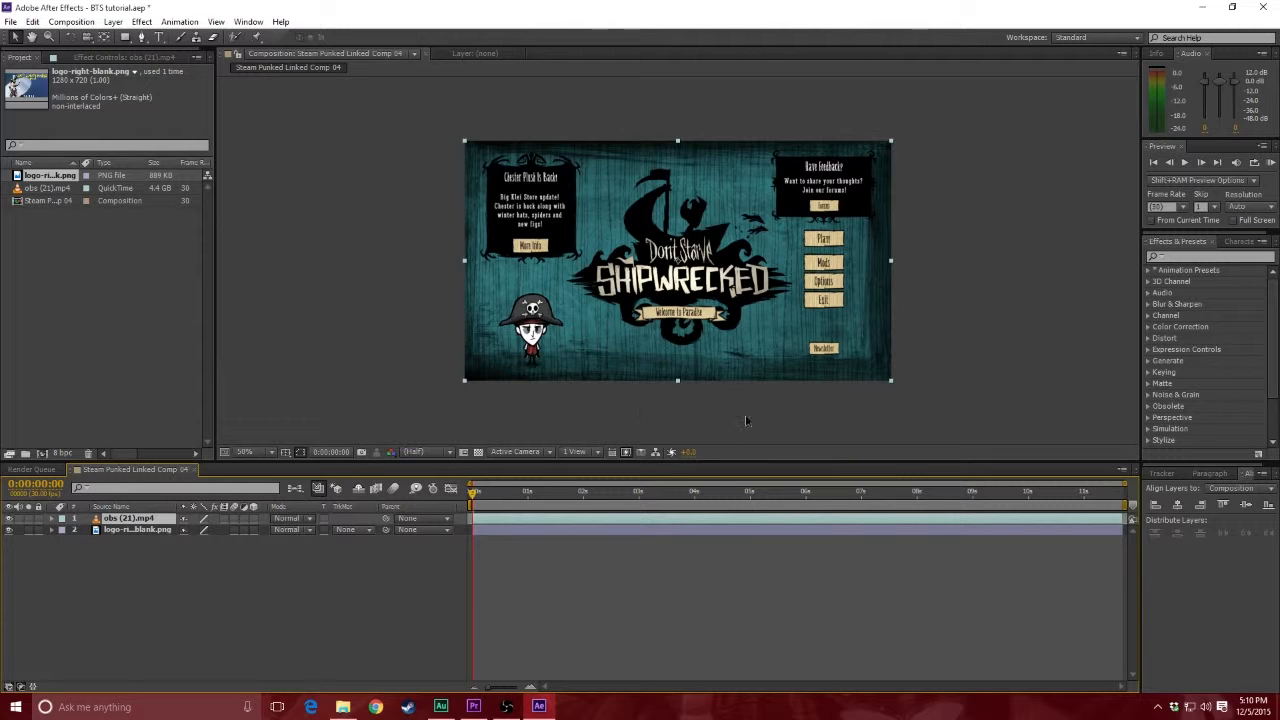
pyautogui.press('space')
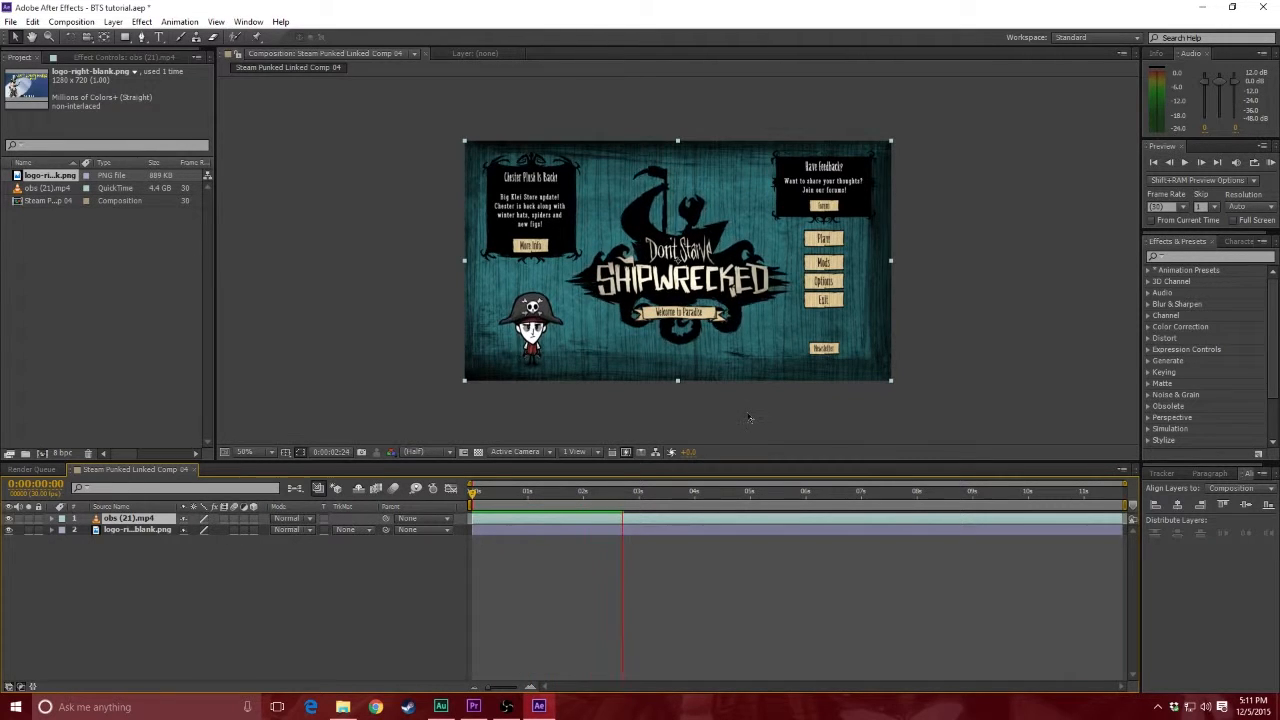
pyautogui.press('space')
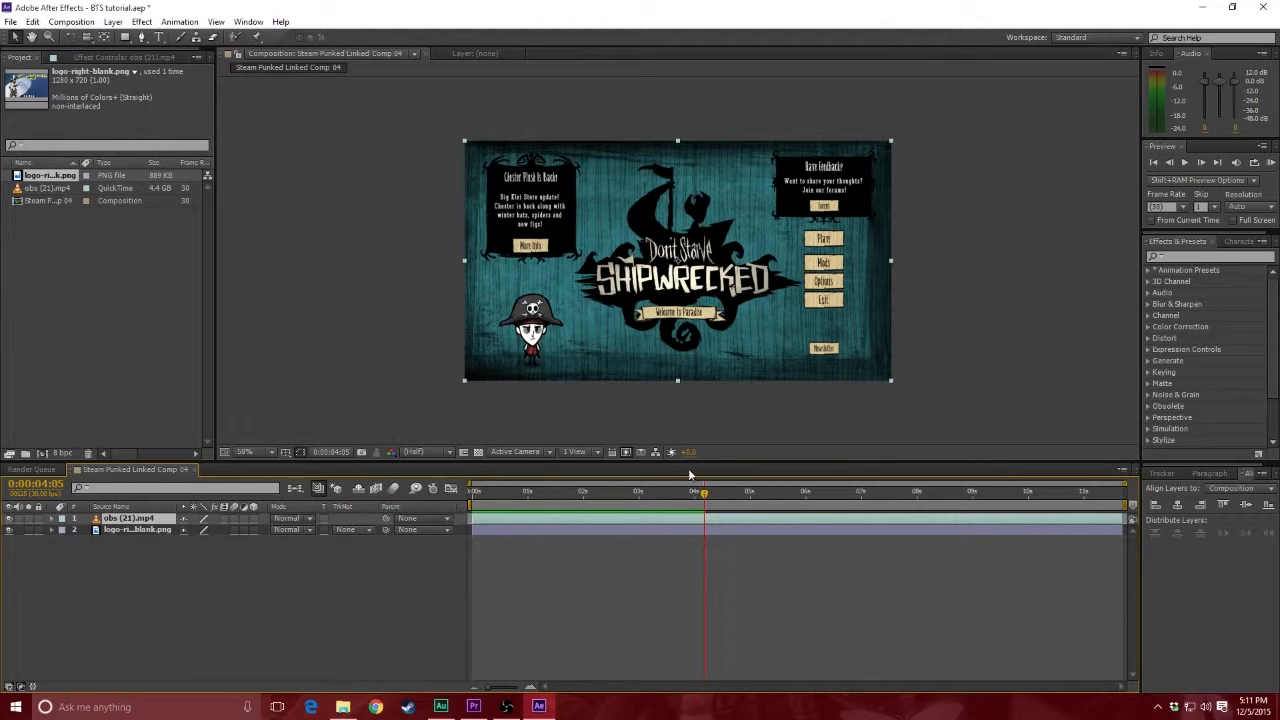
pyautogui.press('space')
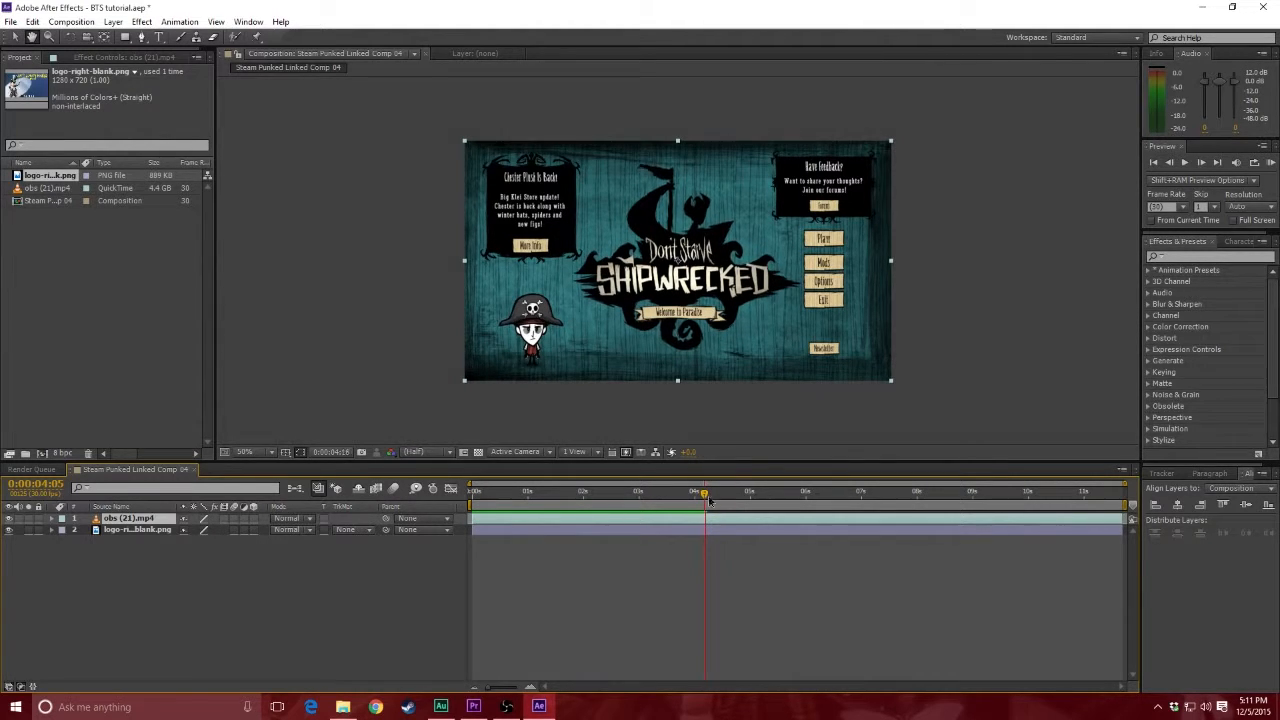
pyautogui.click(478, 494)
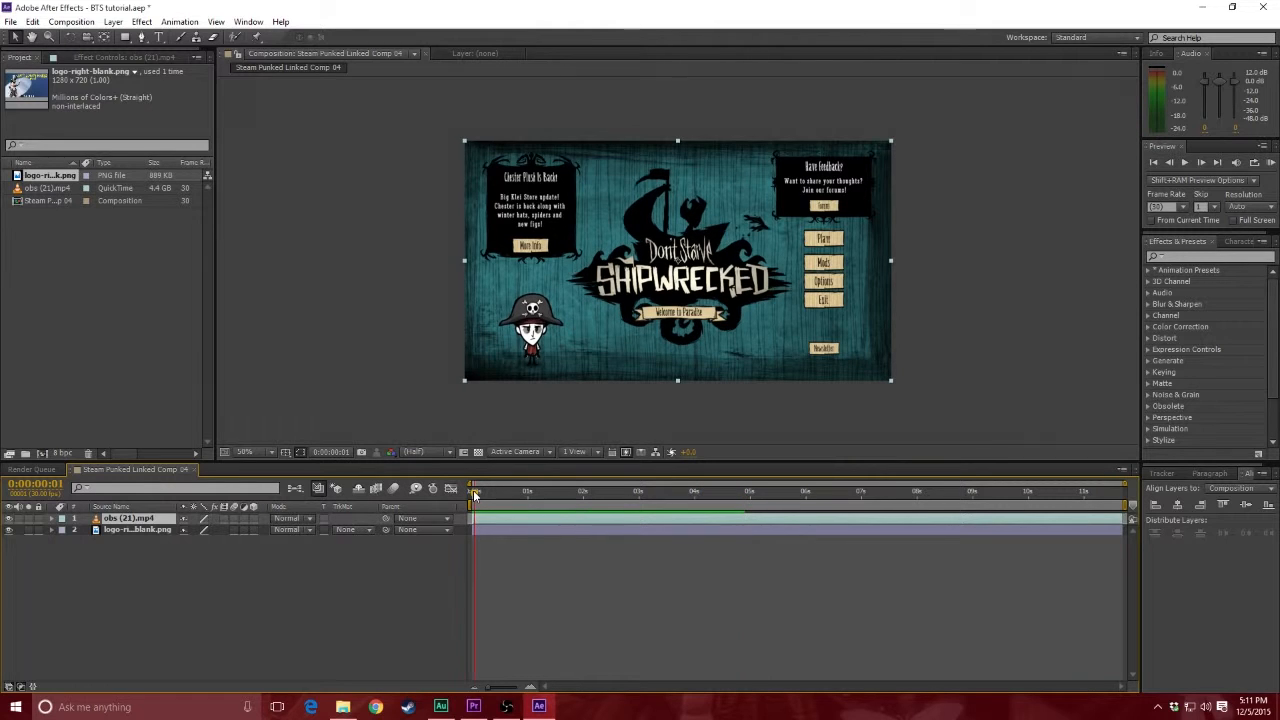
# - Scrub frame by frame to 0:00:00:28 and trim the start of the obs (21).mp4 layer to that frame
pyautogui.moveTo(478, 496); pyautogui.dragTo(495, 498)
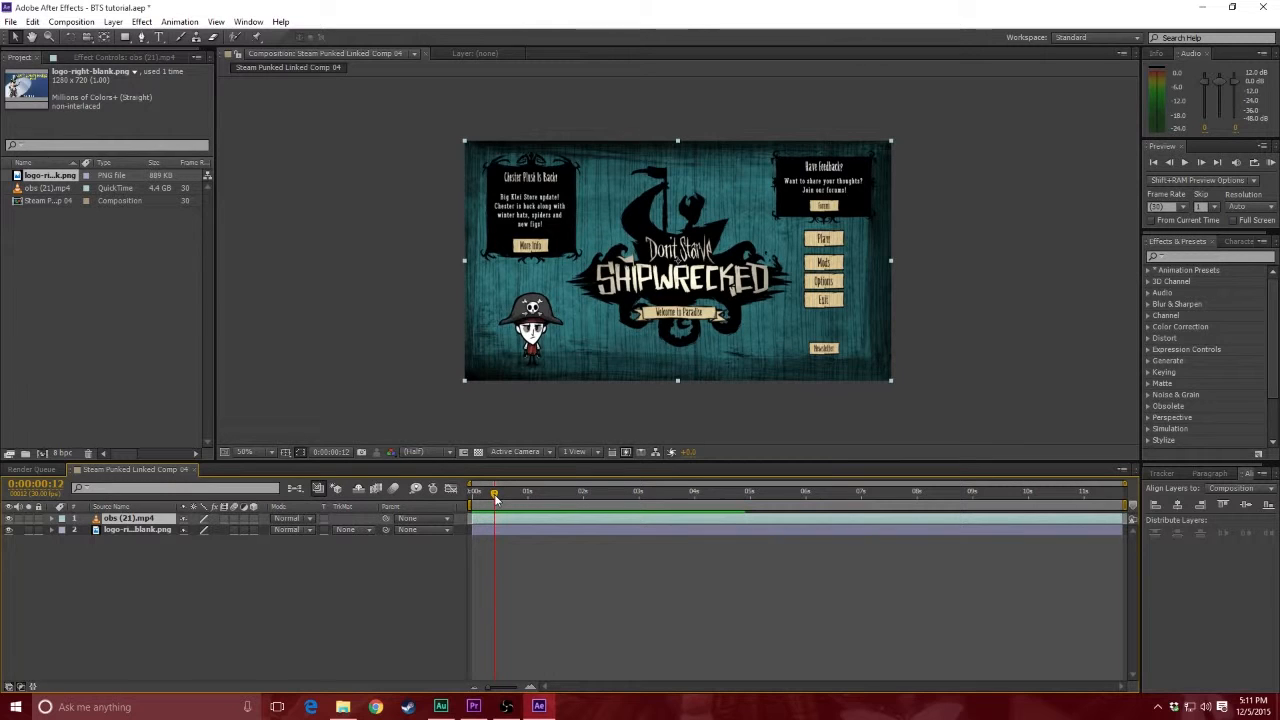
pyautogui.scroll(1, 493, 525)
pyautogui.scroll(3, 493, 525)
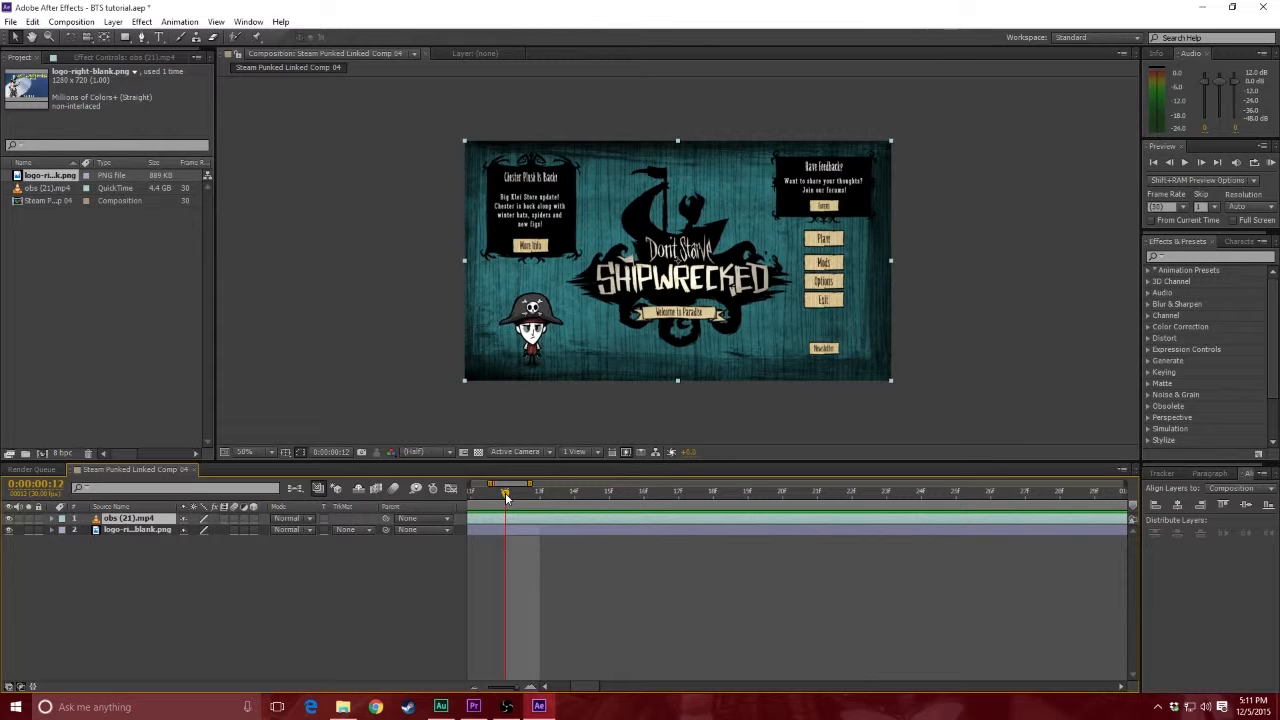
pyautogui.click(540, 496)
pyautogui.moveTo(557, 497); pyautogui.dragTo(1049, 499)
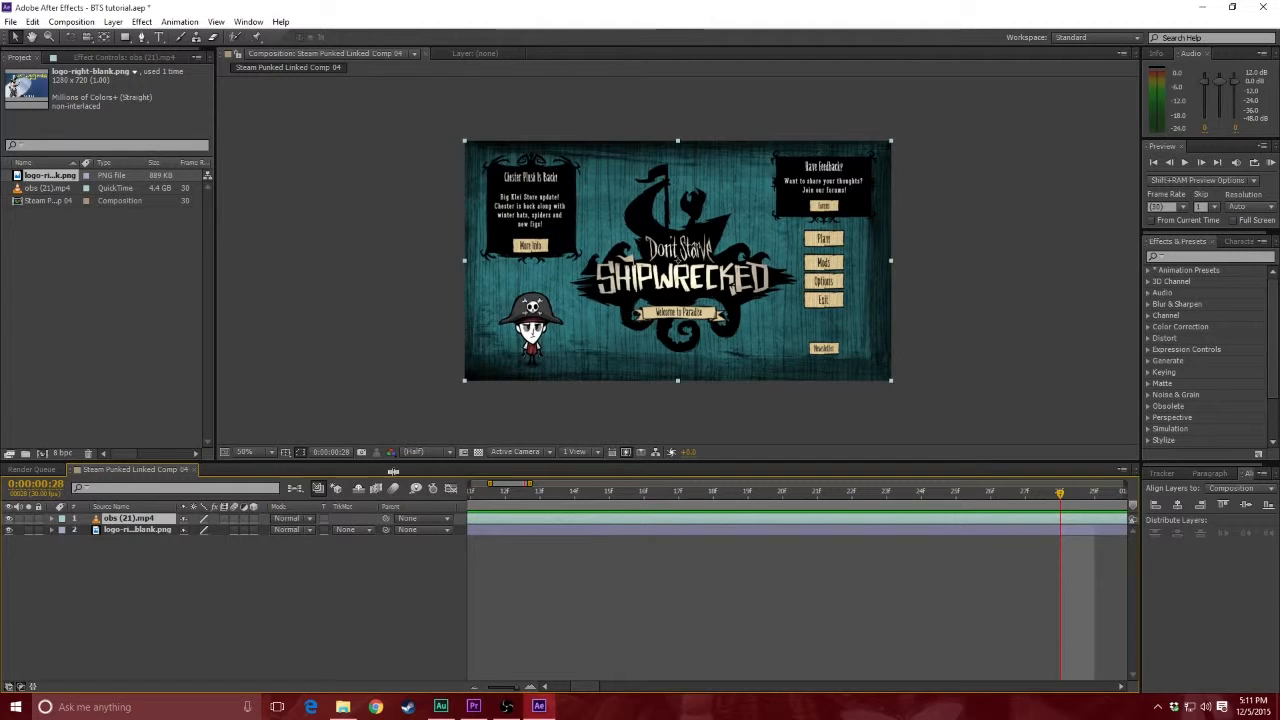
pyautogui.moveTo(589, 687); pyautogui.dragTo(586, 687)
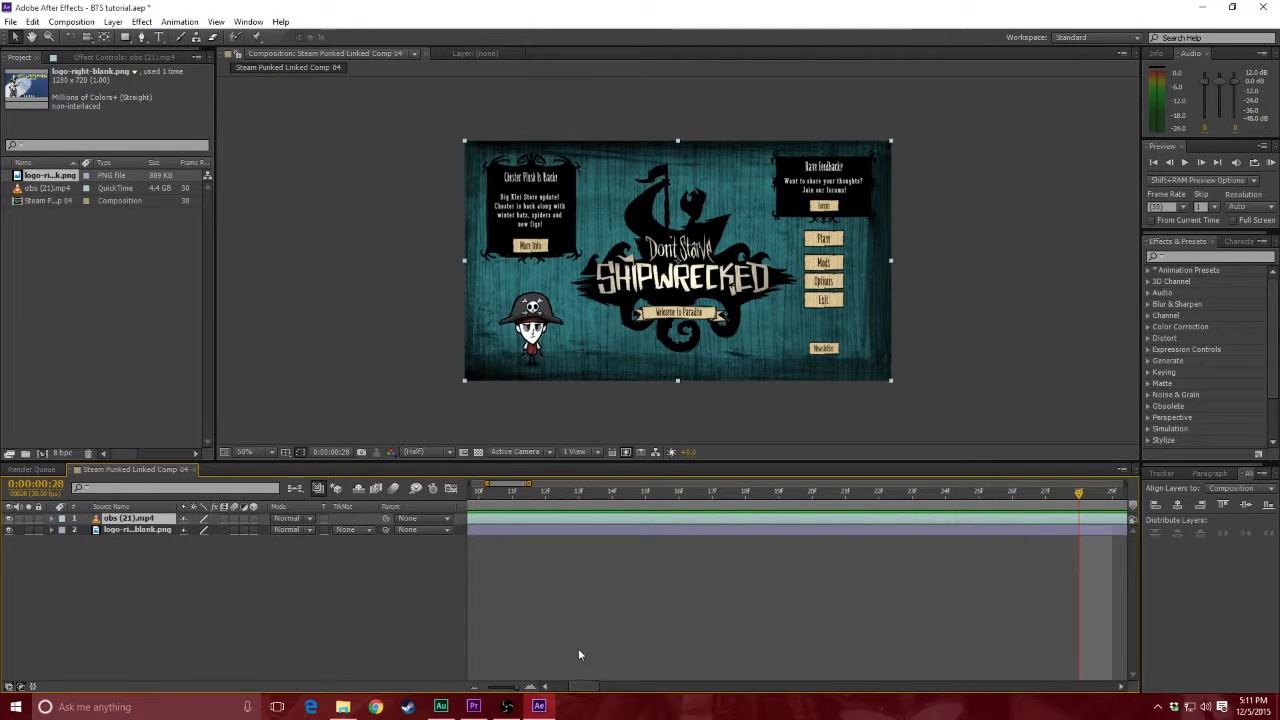
pyautogui.press('-')
pyautogui.press('-')
pyautogui.press('-')
pyautogui.press('-')
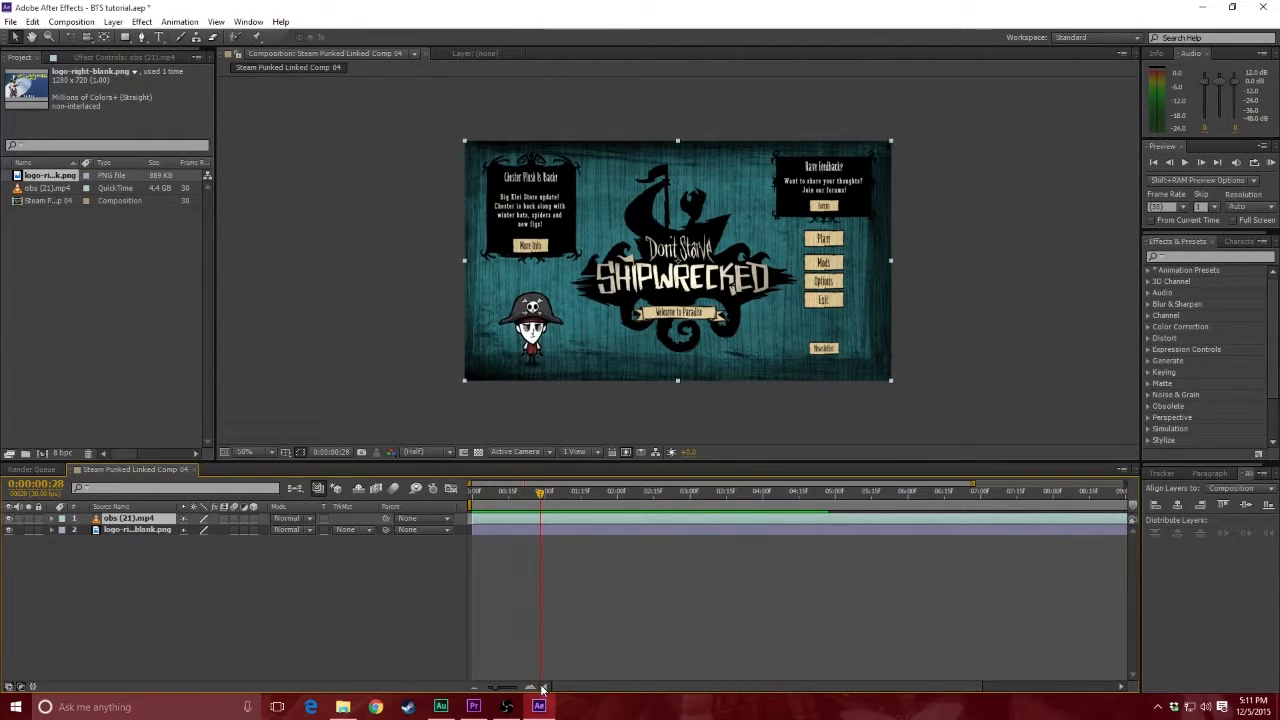
pyautogui.moveTo(472, 517); pyautogui.dragTo(526, 516)
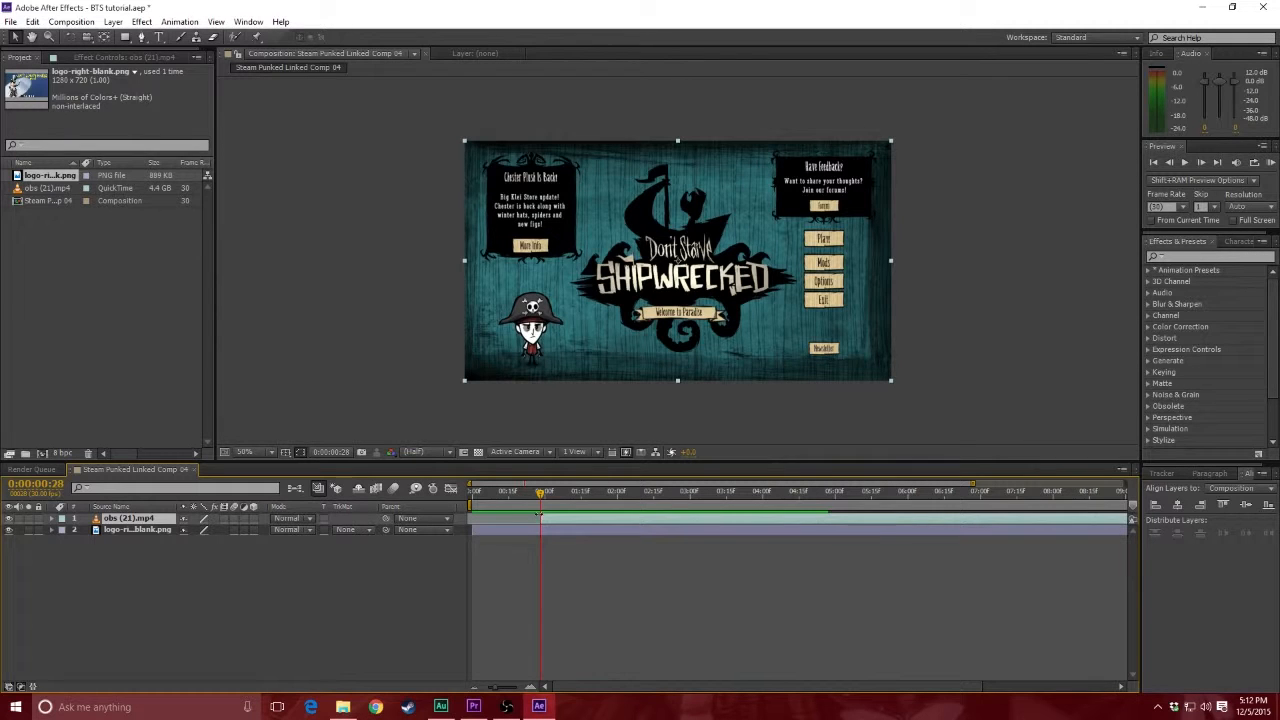
# - Scrub to 0:00:06:03 and trim the end of the obs (21).mp4 layer to that frame
pyautogui.scroll(4, 544, 515)
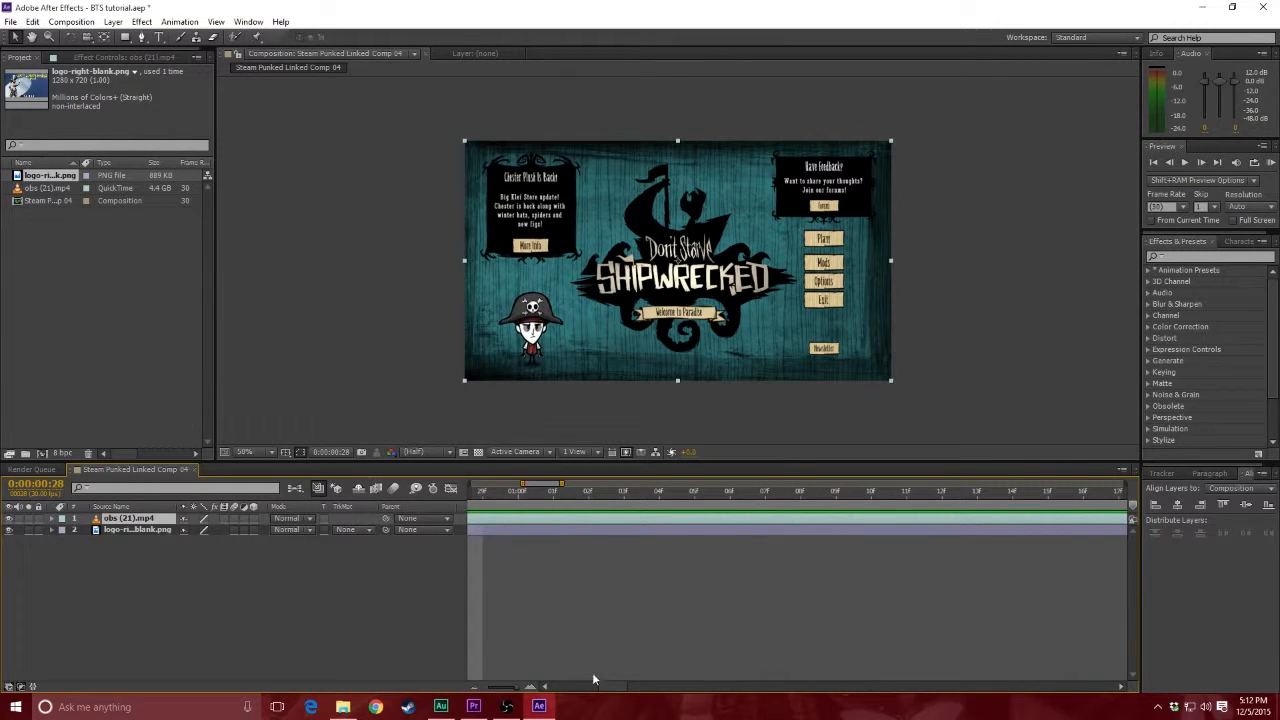
pyautogui.moveTo(602, 686)
pyautogui.mouseDown()
pyautogui.moveTo(589, 687)
pyautogui.moveTo(606, 687)
pyautogui.mouseUp()
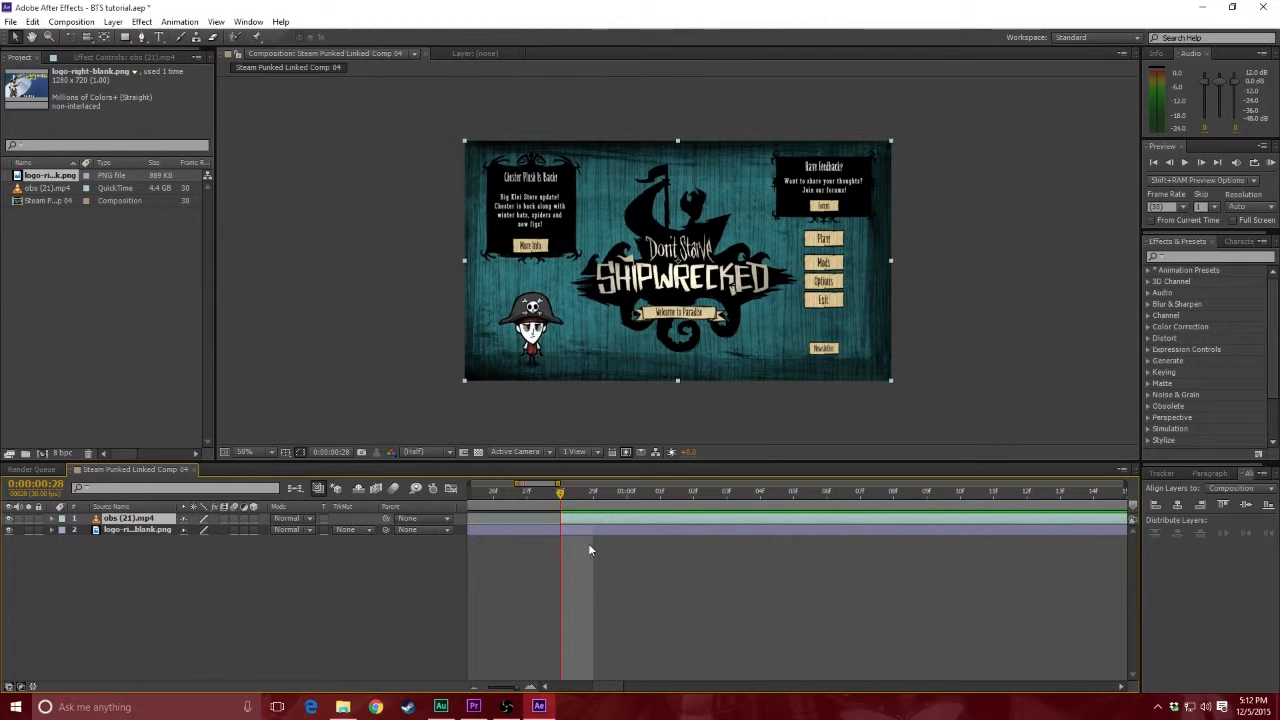
pyautogui.moveTo(560, 492); pyautogui.dragTo(1069, 491)
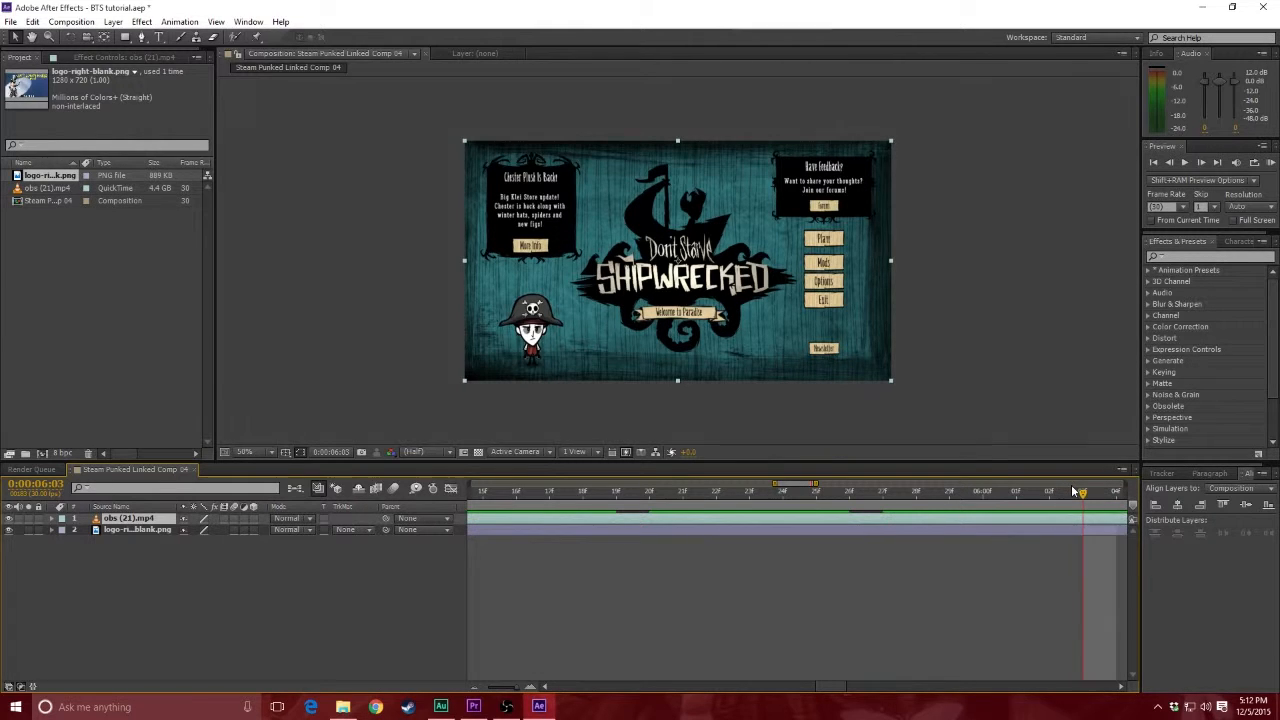
pyautogui.press(';')
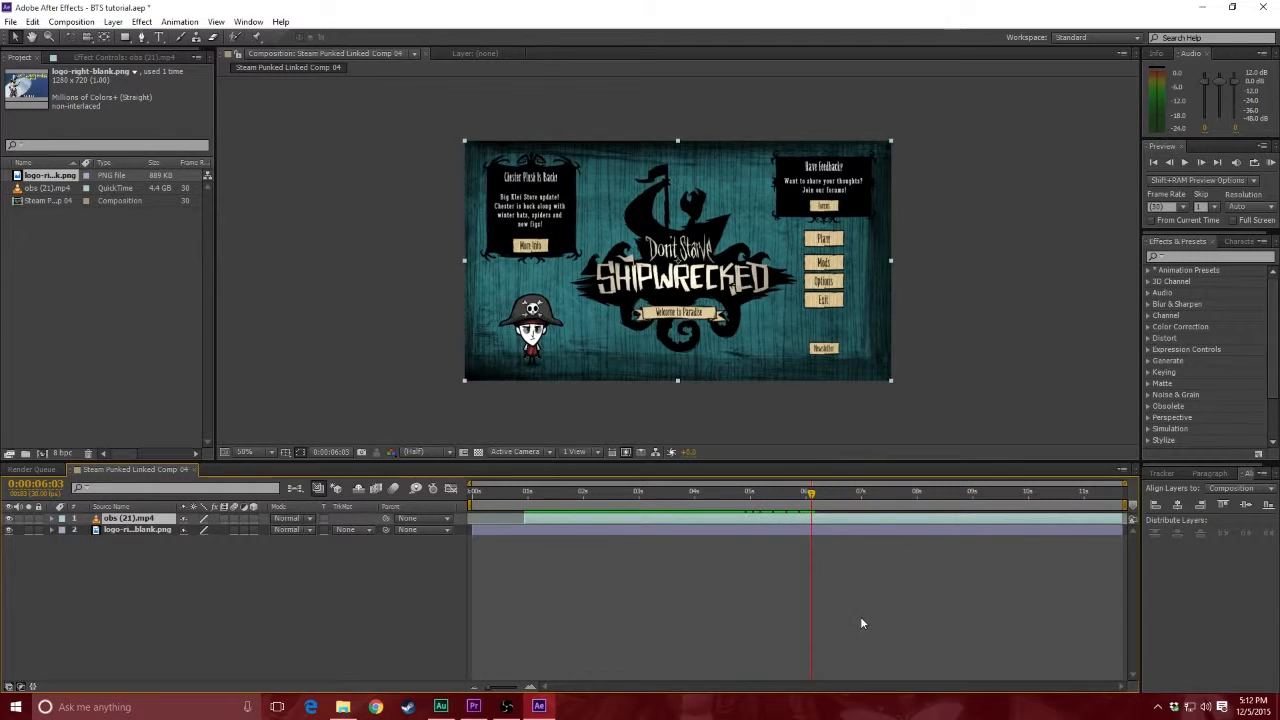
pyautogui.hotkey('alt', ']')
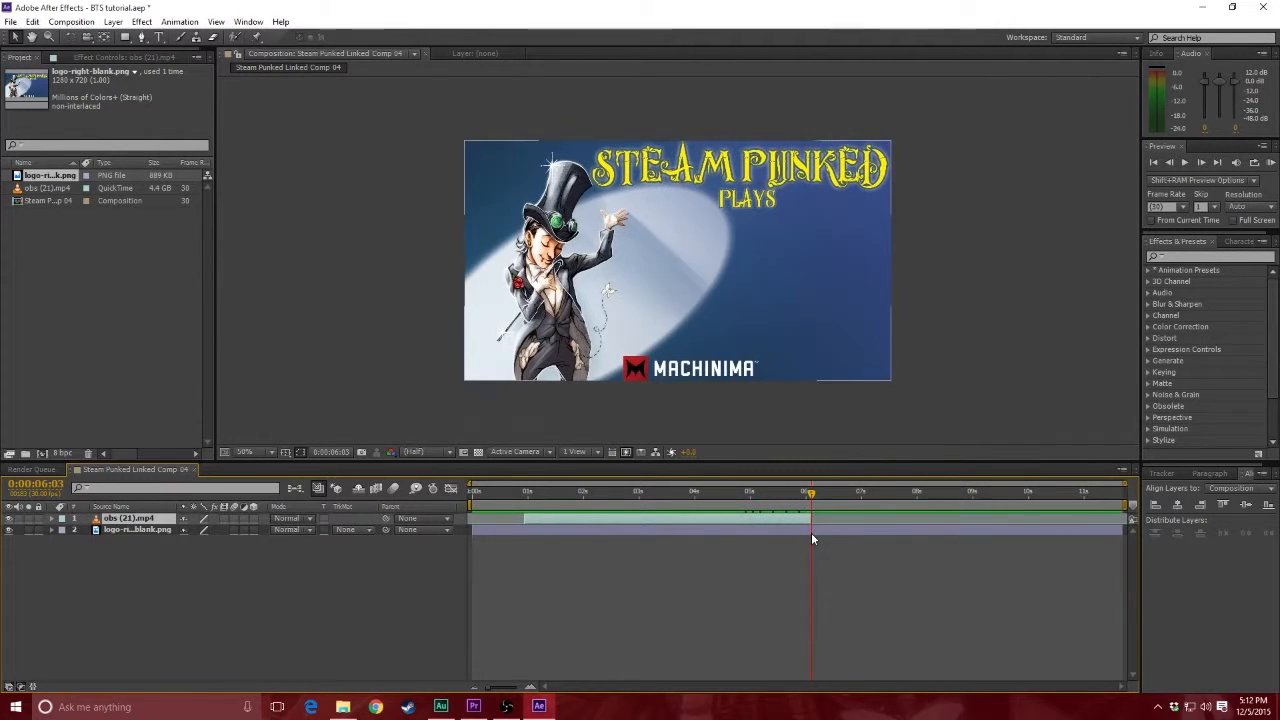
pyautogui.press(';')
pyautogui.press(';')
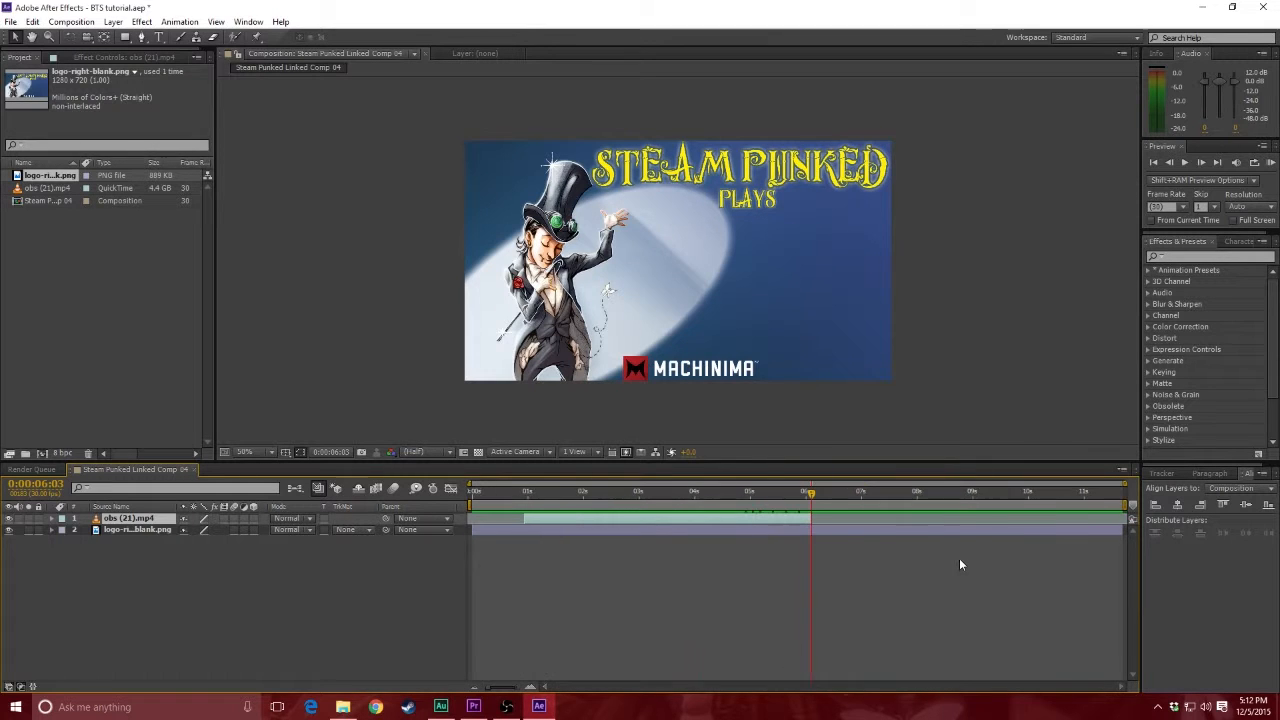
# - Trim both ends of the logo-right-blank.png layer to match the trimmed obs (21).mp4 layer
pyautogui.moveTo(1120, 530); pyautogui.dragTo(803, 532)
pyautogui.click(808, 532)
pyautogui.moveTo(476, 529); pyautogui.dragTo(519, 531)
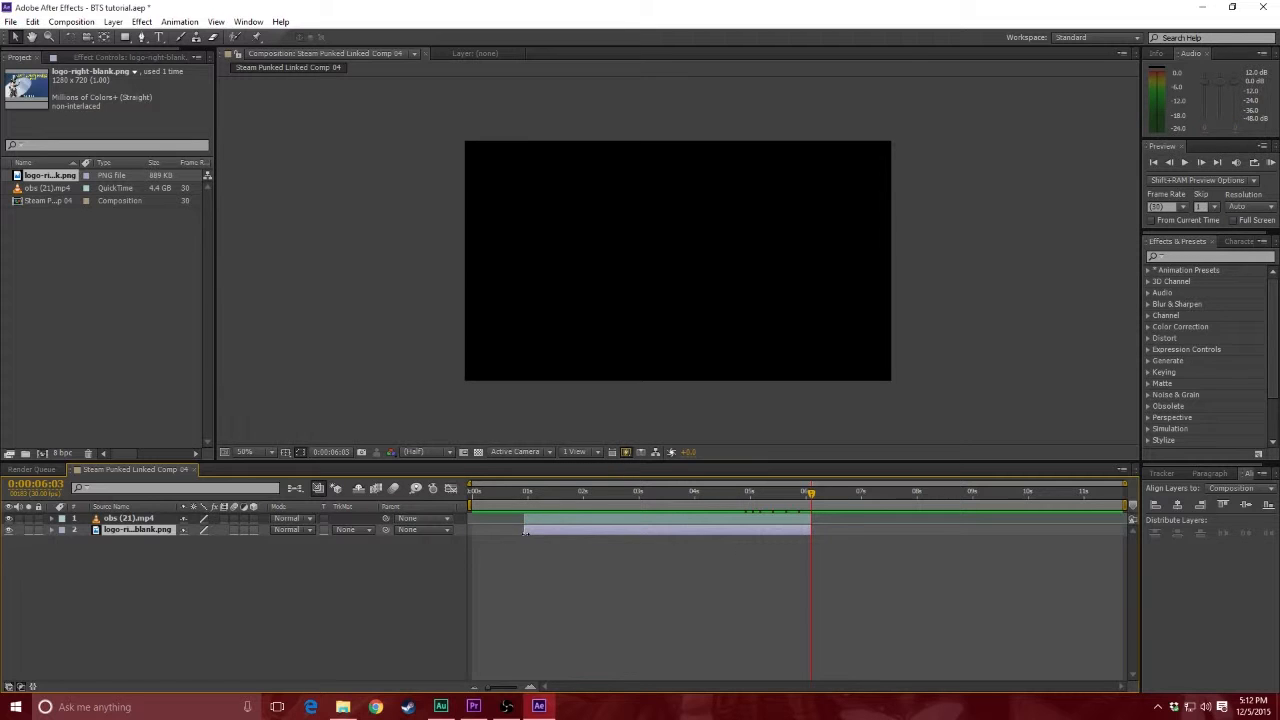
pyautogui.press(';')
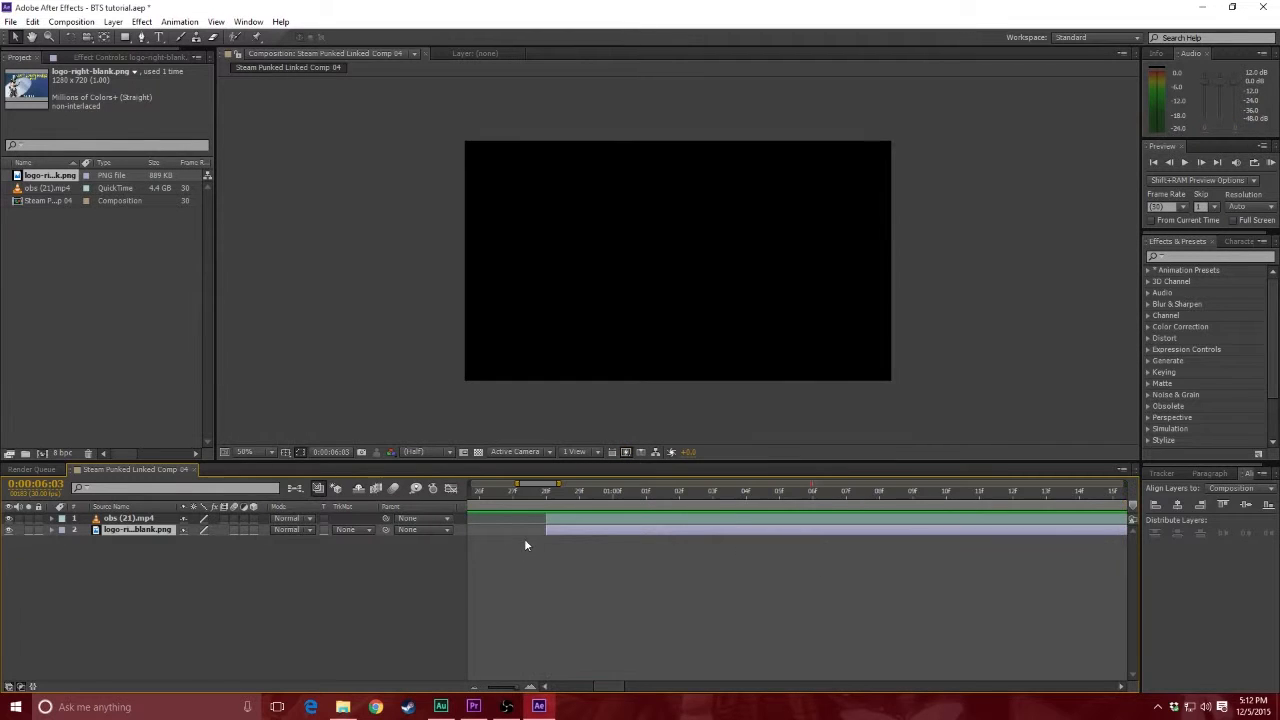
# - Move the obs (21).mp4 and logo-right-blank.png layers together so both start at the beginning of the composition
pyautogui.click(643, 519)
pyautogui.keyDown('shift'); pyautogui.click(646, 527); pyautogui.keyUp('shift')
pyautogui.scroll(-5, 552, 530)
pyautogui.scroll(1, 549, 527)
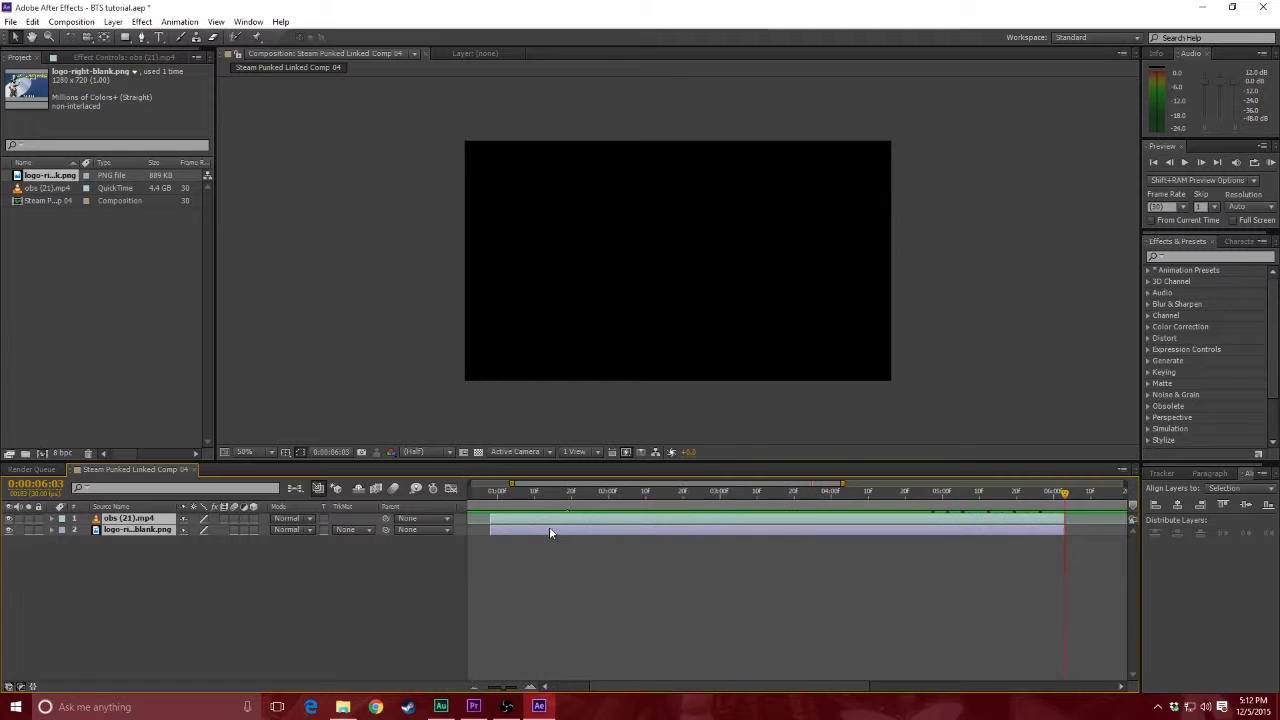
pyautogui.scroll(-2, 564, 541)
pyautogui.moveTo(561, 522); pyautogui.dragTo(511, 525)
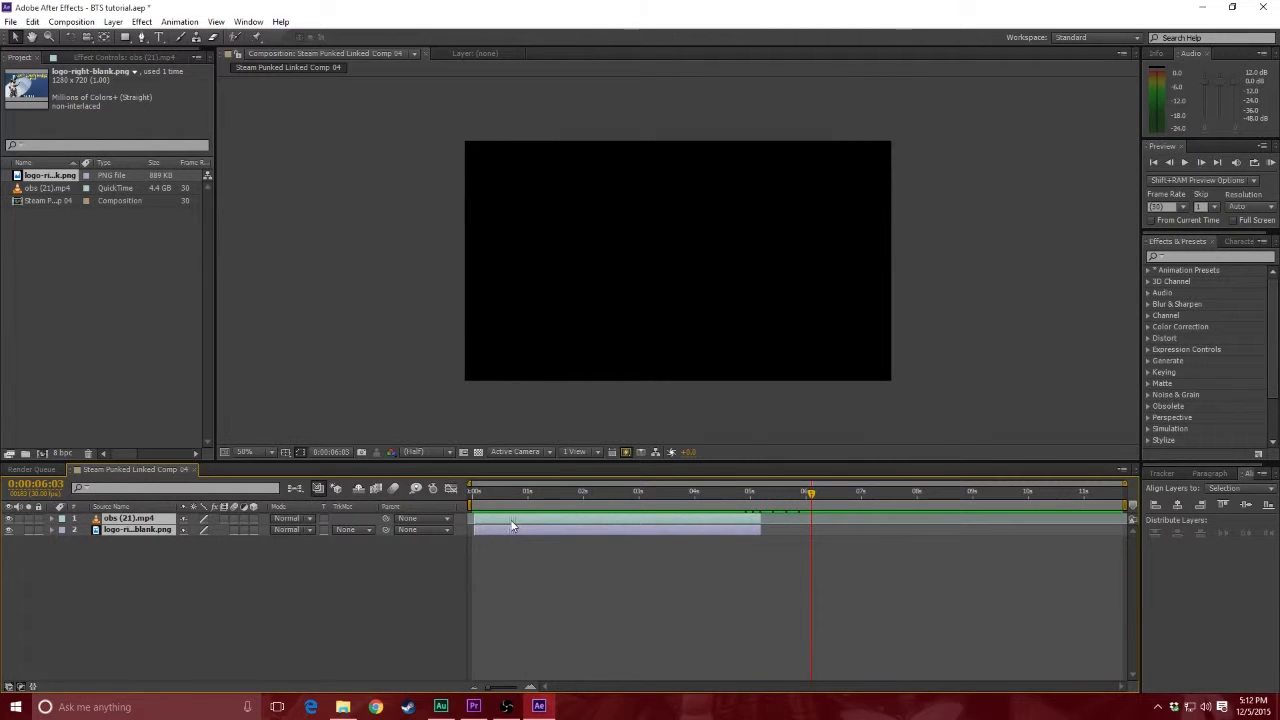
pyautogui.scroll(7, 467, 529)
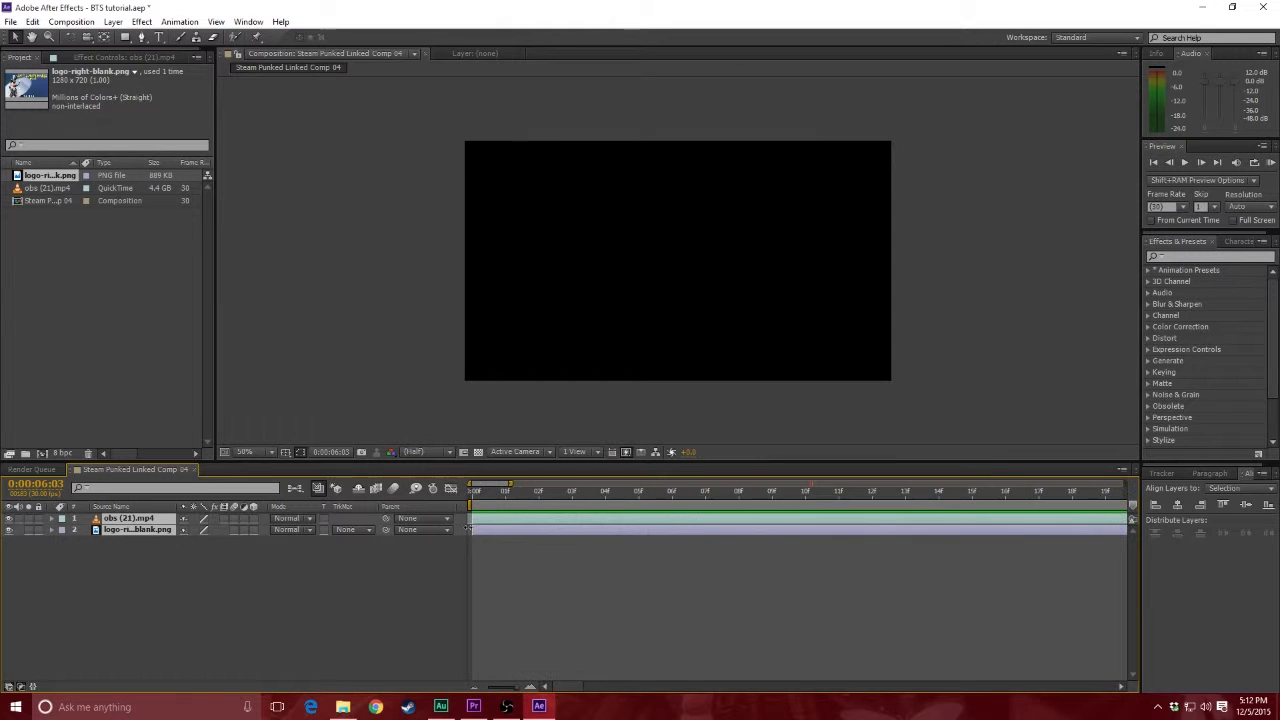
# - Place the current-time indicator at 0:00:05:05, exactly at the end of the trimmed footage and logo layers
pyautogui.scroll(-3, 643, 535)
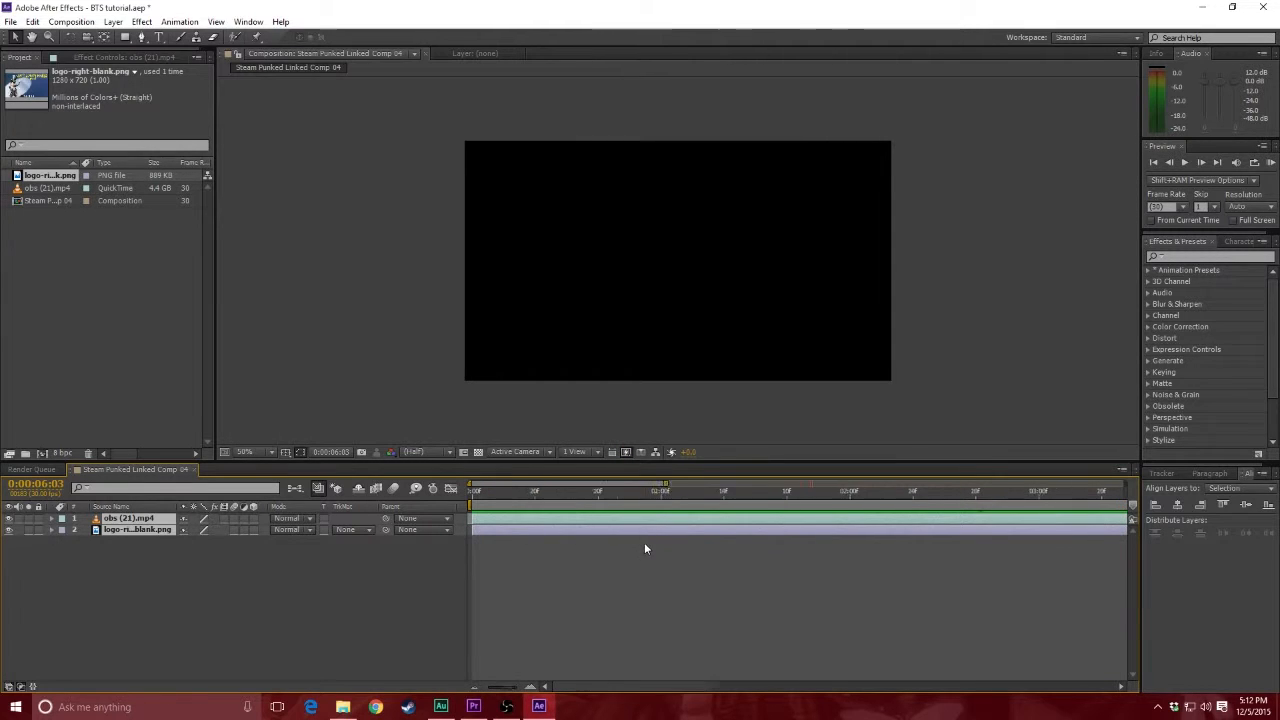
pyautogui.click(1029, 491)
pyautogui.scroll(3, 1027, 540)
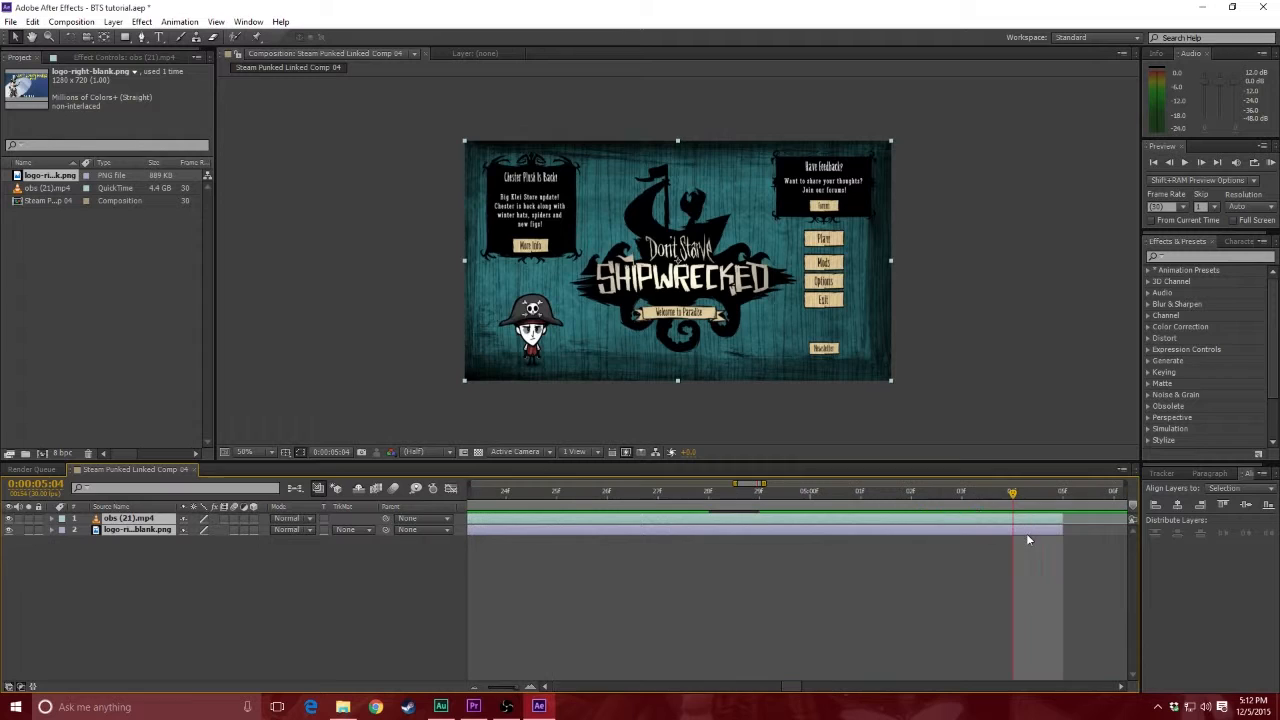
pyautogui.click(1061, 497)
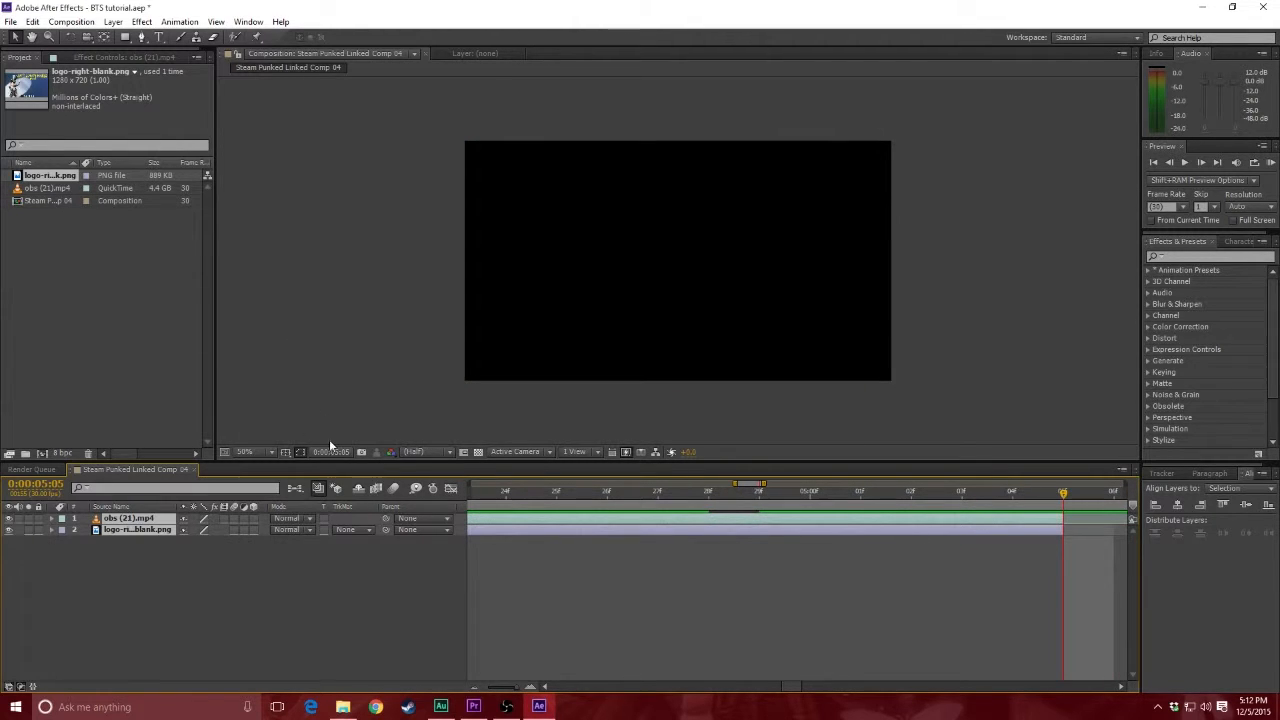
# - Set the duration of Steam Punked Linked Comp 04 to 0:00:05:05 in its composition settings
pyautogui.click(54, 221)
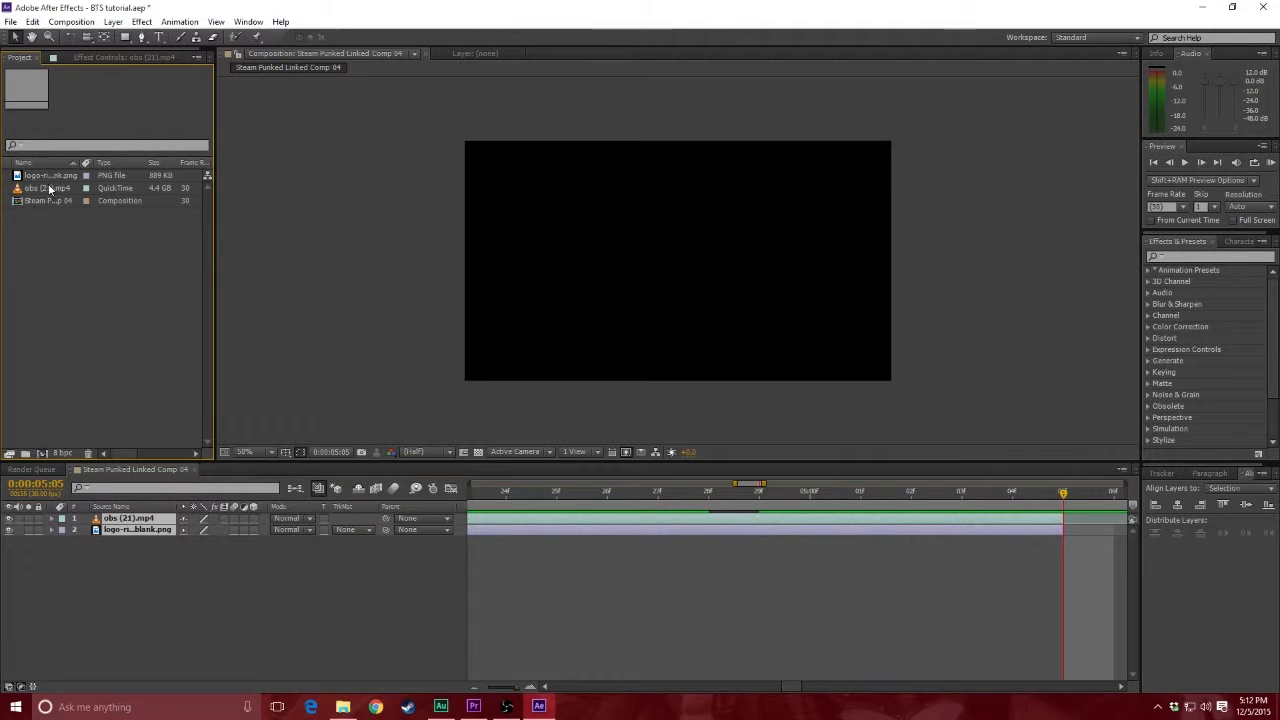
pyautogui.rightClick(35, 204)
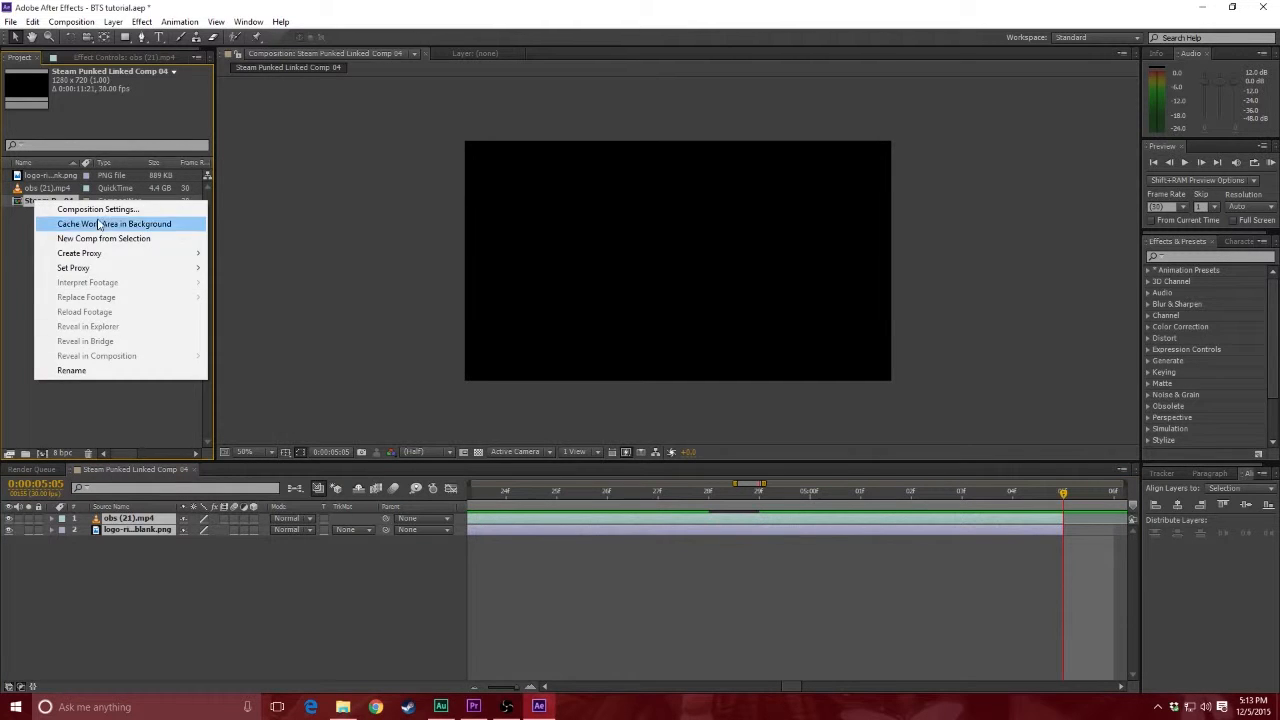
pyautogui.click(98, 213)
pyautogui.click(588, 420)
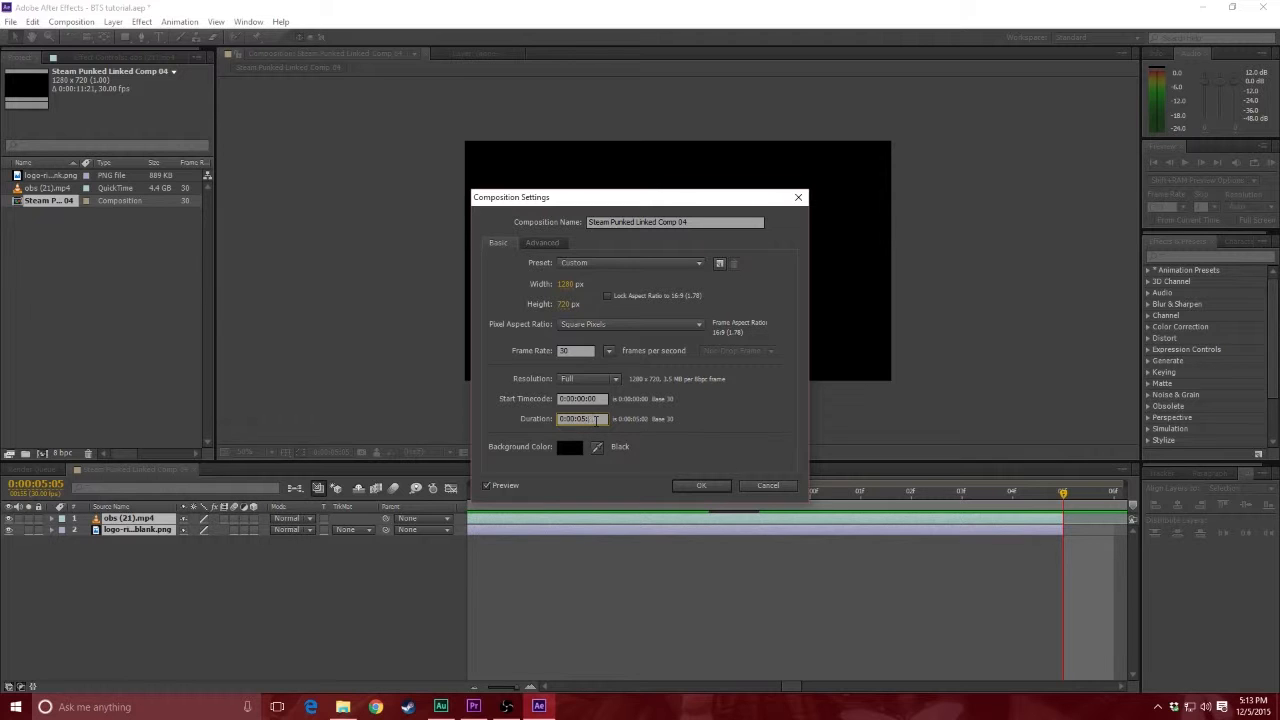
pyautogui.press('Return')
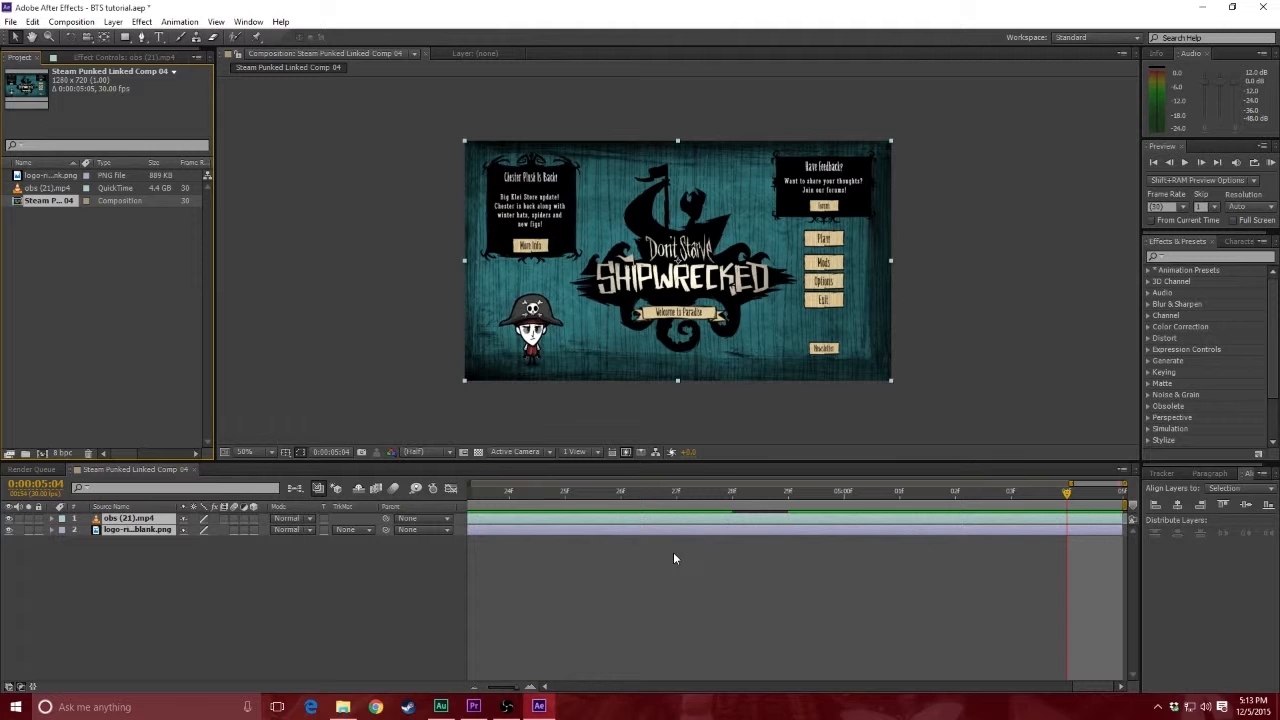
# - Fit the whole composition in the timeline and play it from the start to check the loop
pyautogui.moveTo(477, 493); pyautogui.dragTo(483, 503)
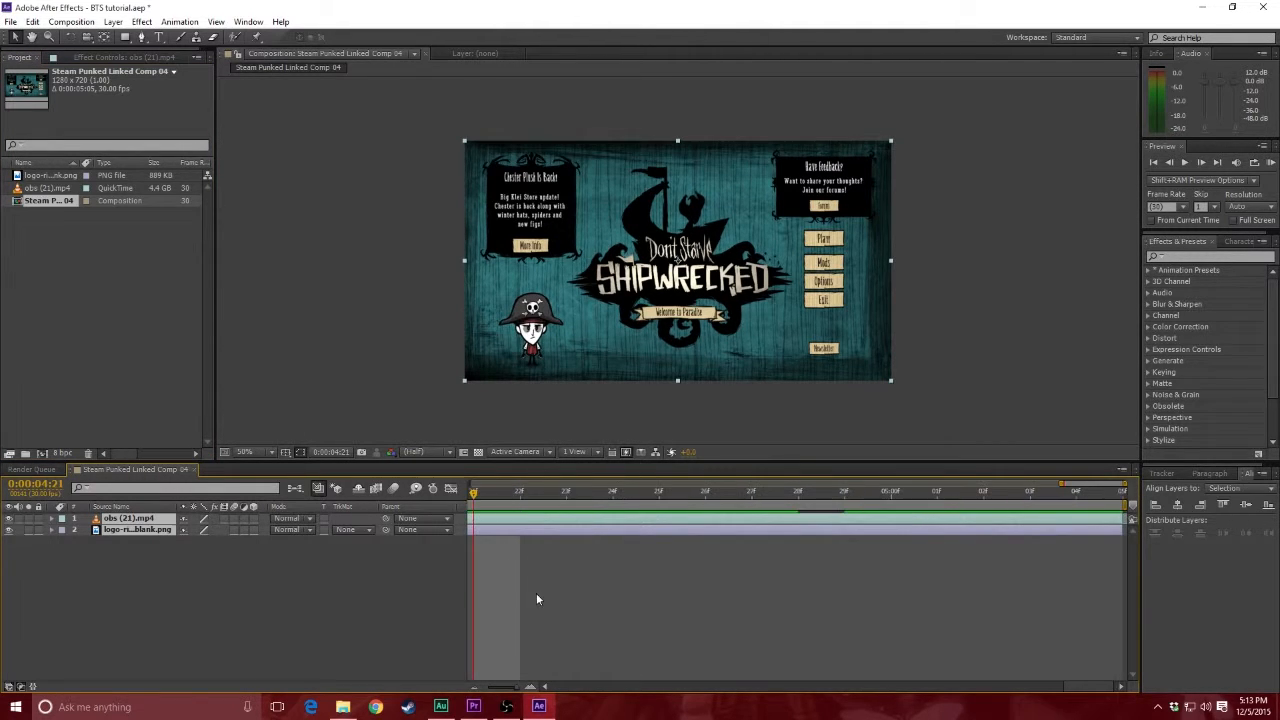
pyautogui.press(';')
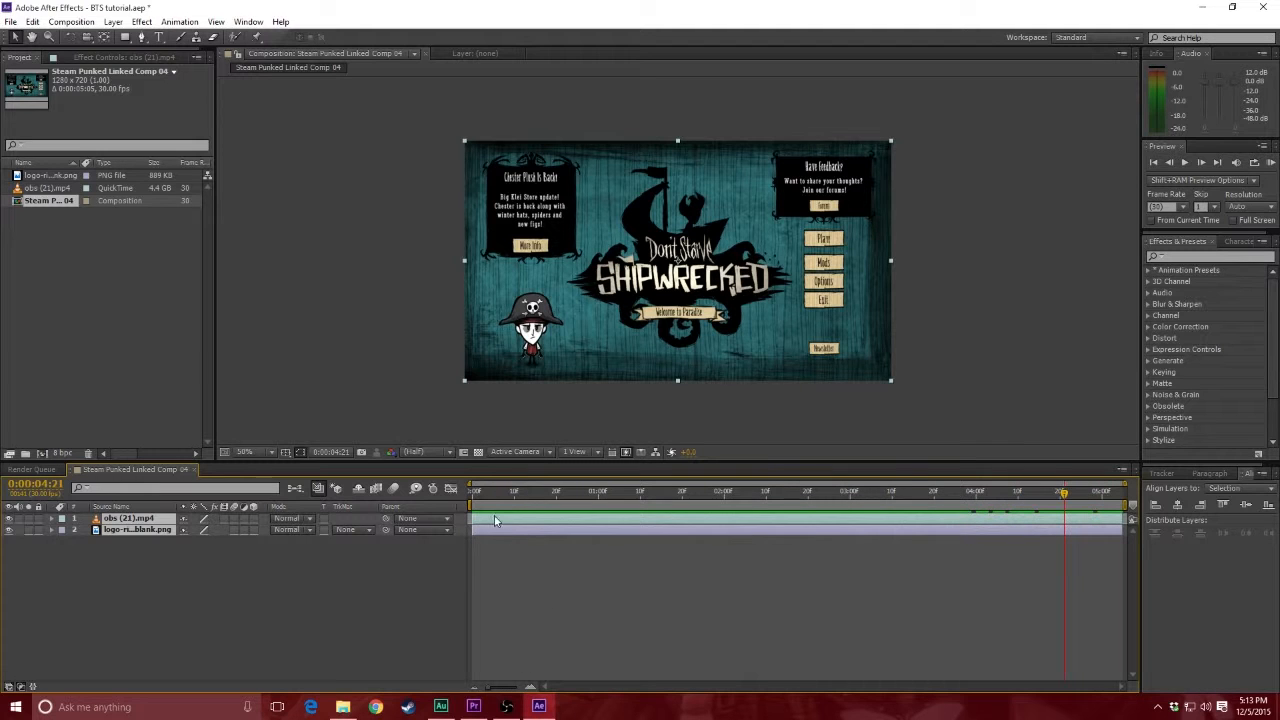
pyautogui.click(474, 493)
pyautogui.press('space')
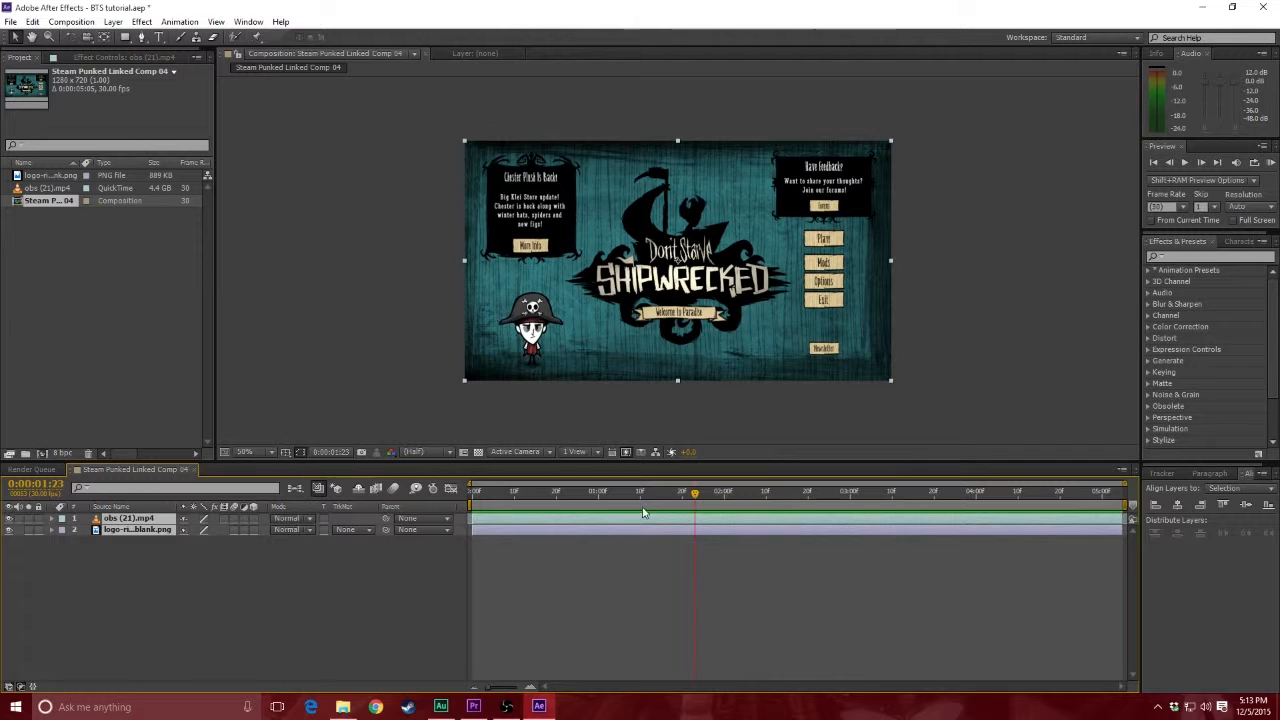
pyautogui.click(471, 400)
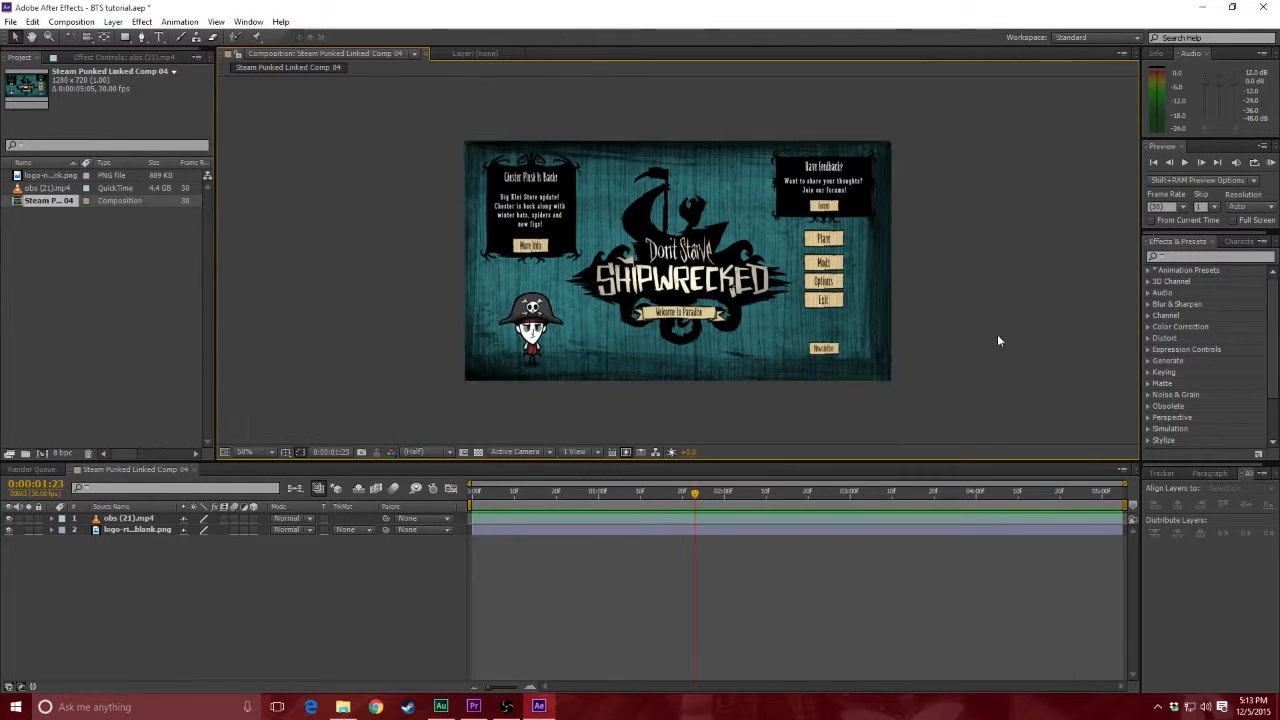
# - Apply the Color Key effect from the Keying category to the obs (21).mp4 layer
pyautogui.click(1148, 372)
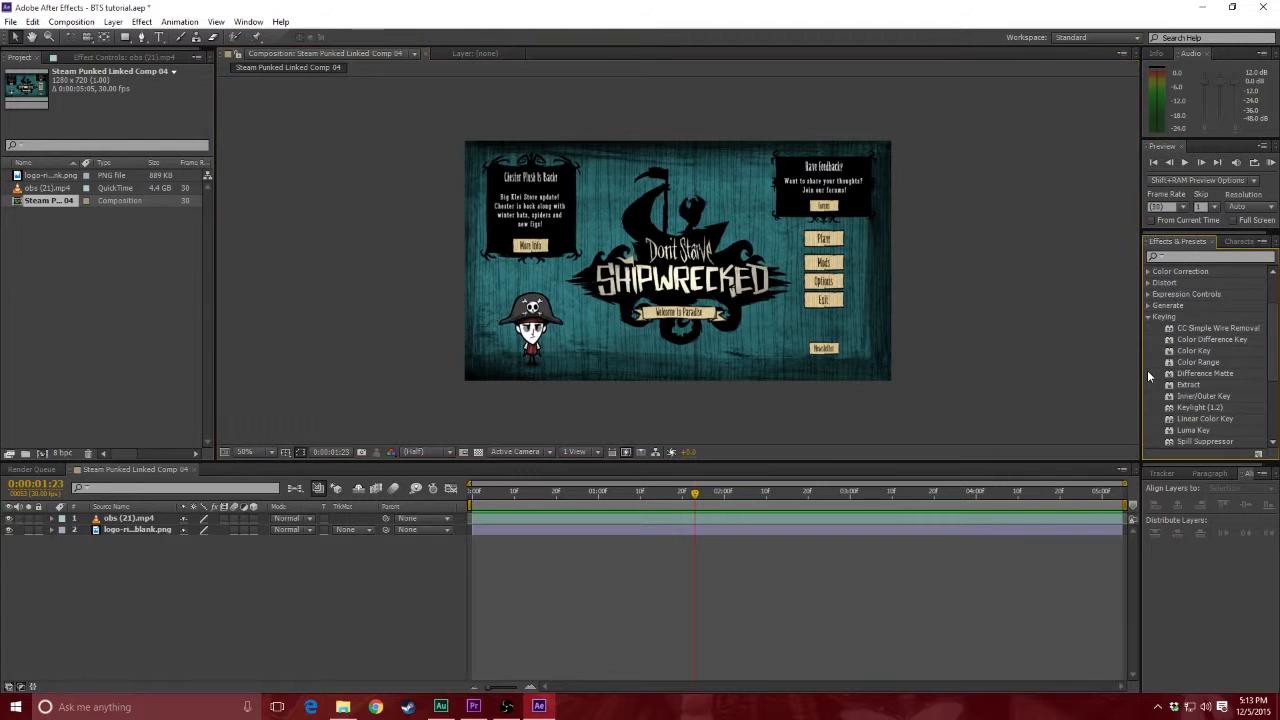
pyautogui.click(124, 57)
pyautogui.click(142, 519)
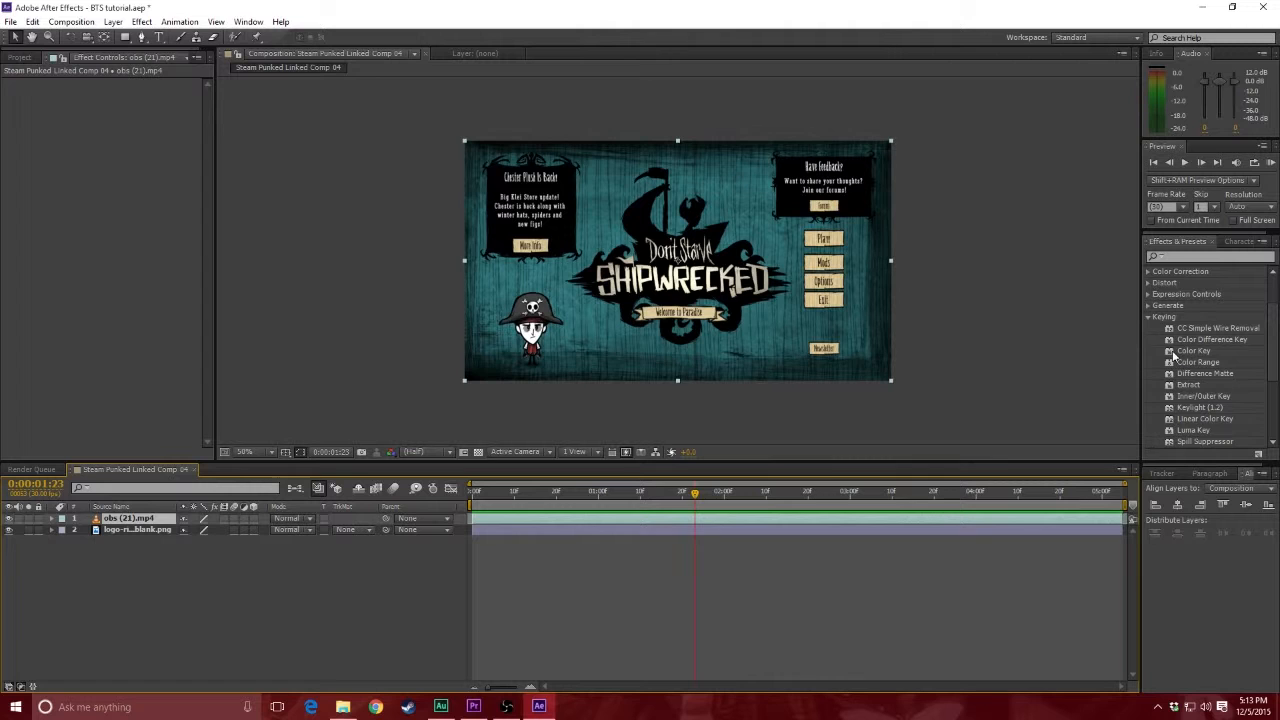
pyautogui.moveTo(1174, 352); pyautogui.dragTo(728, 342)
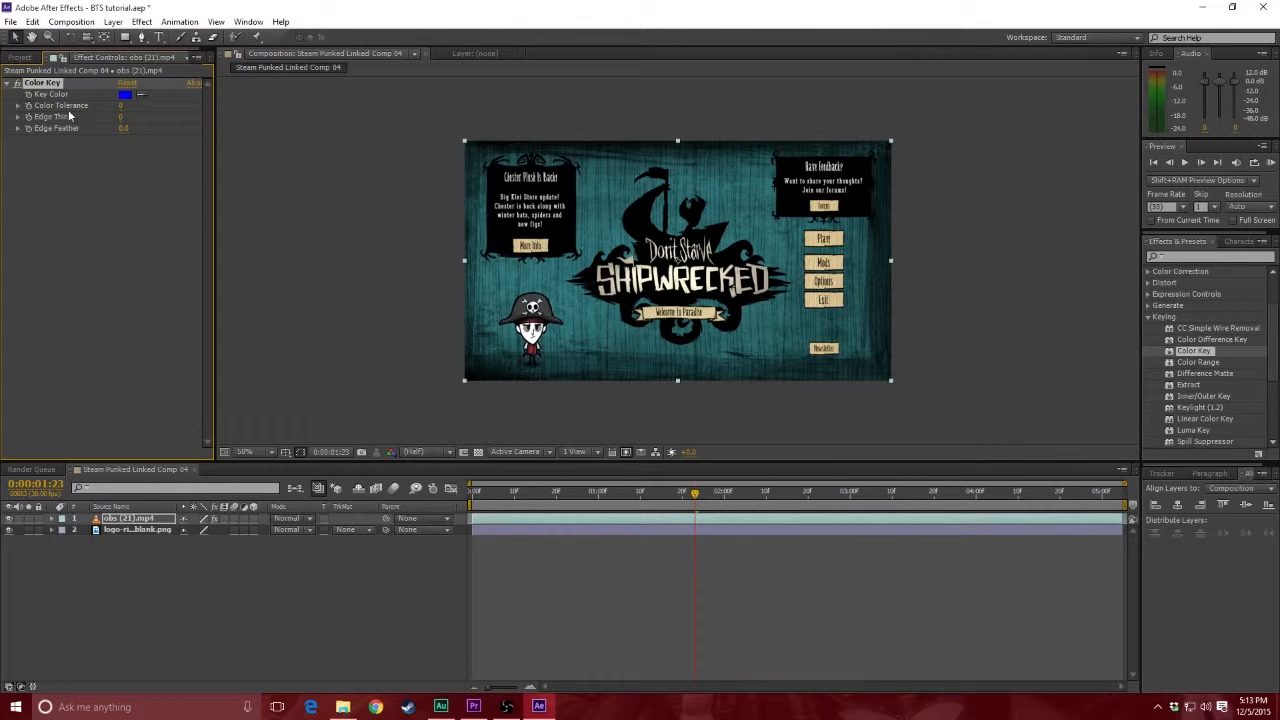
# - Sample the teal menu background as the key color, raise Color Tolerance to 51 and inspect the keyed edges
pyautogui.click(144, 95)
pyautogui.click(605, 197)
pyautogui.moveTo(121, 105); pyautogui.dragTo(155, 105)
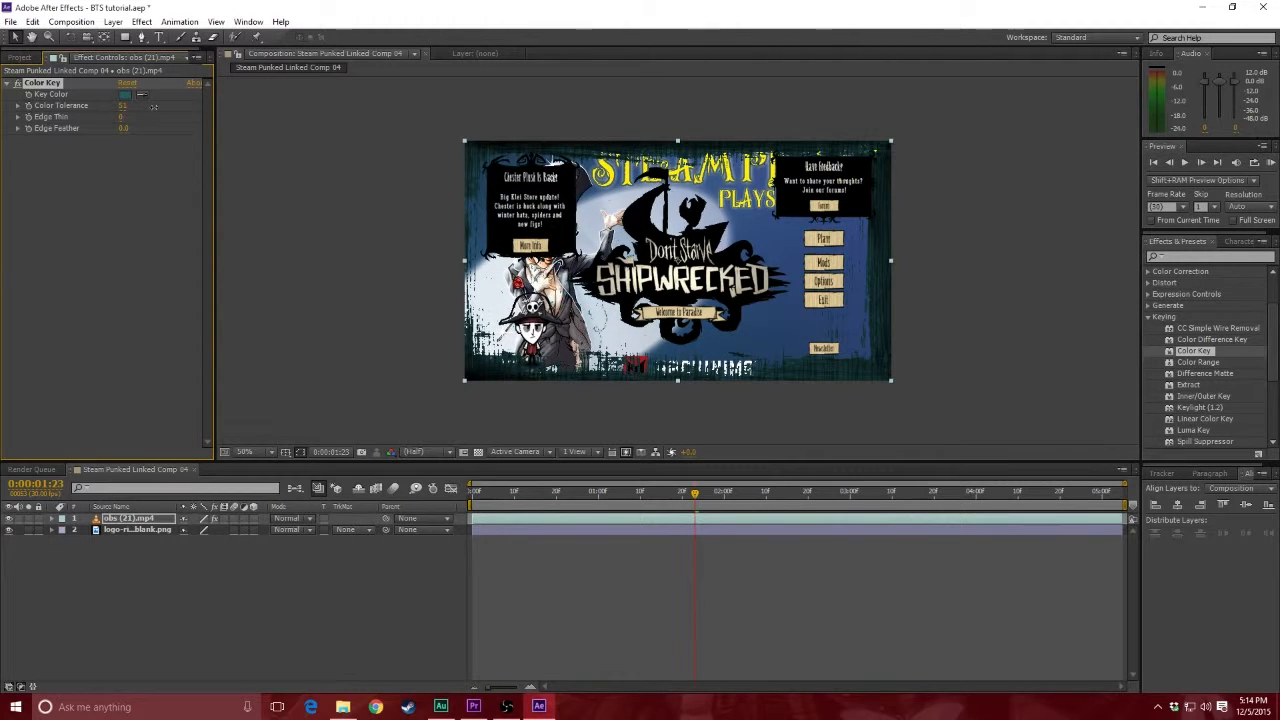
pyautogui.scroll(1, 715, 252)
pyautogui.scroll(-1, 698, 254)
pyautogui.scroll(1, 698, 254)
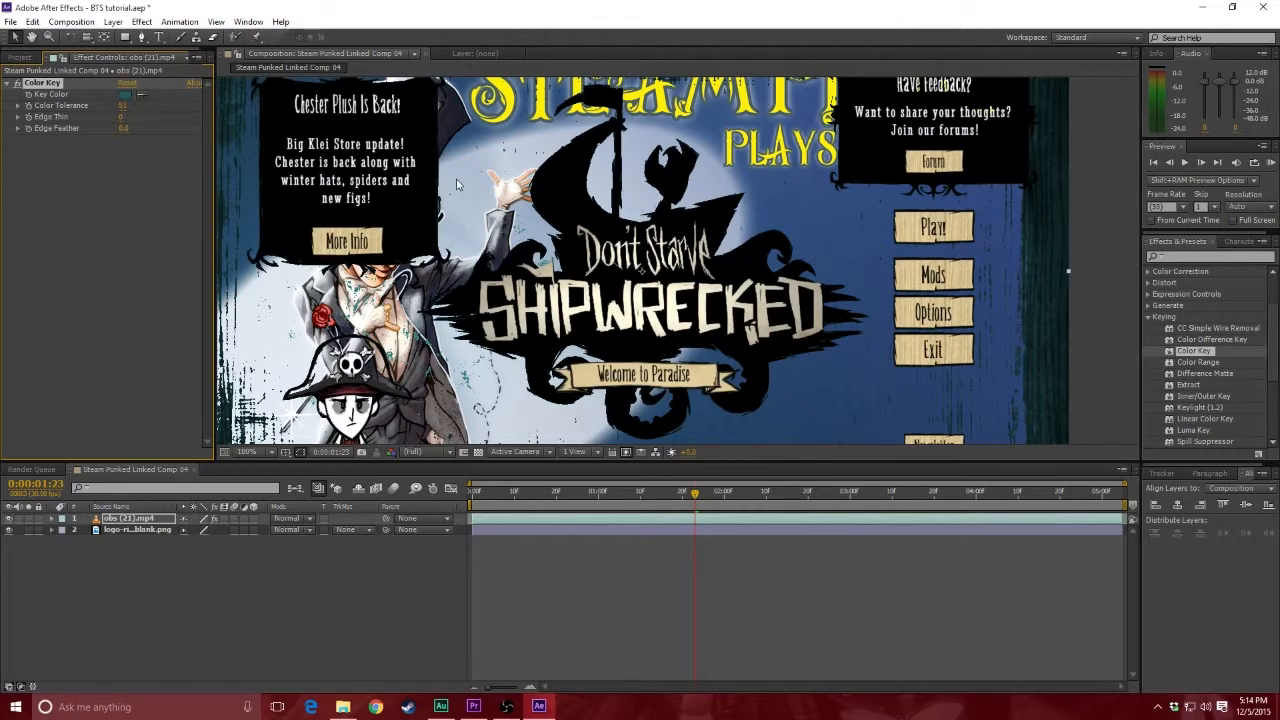
# - Resample a lighter teal beside the ship as the key color and set Color Tolerance to 89
pyautogui.click(141, 96)
pyautogui.click(517, 230)
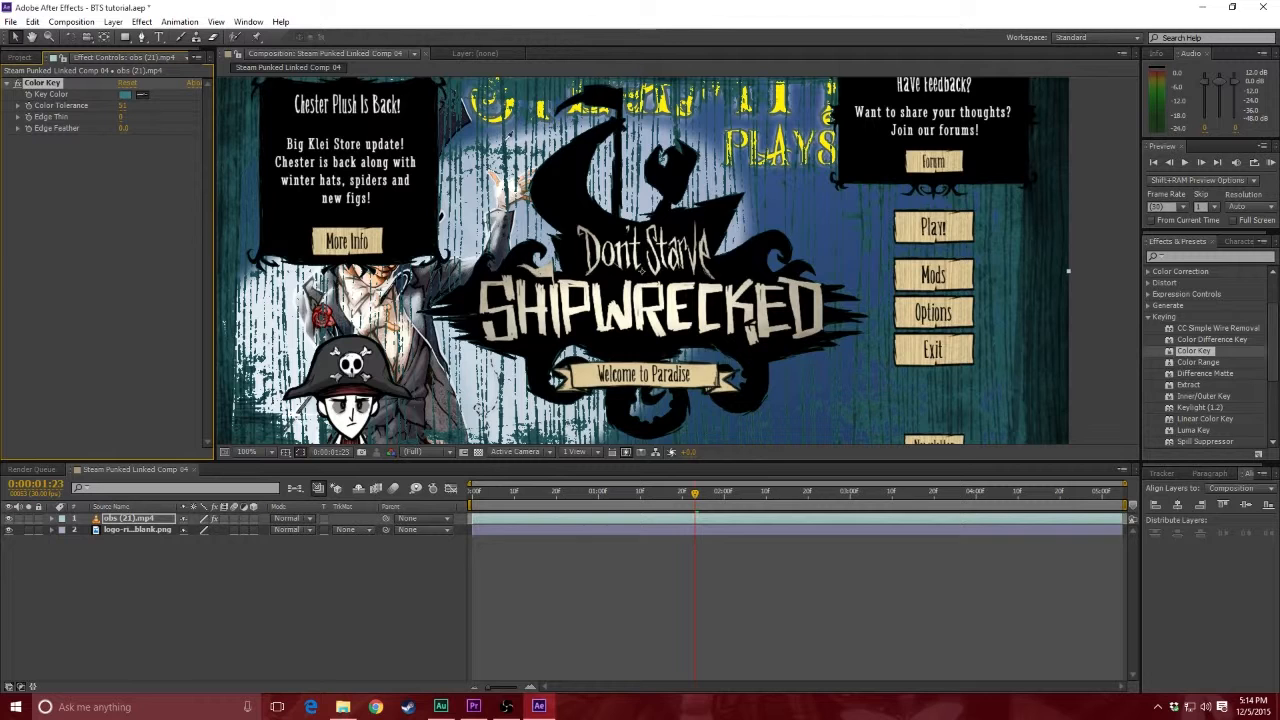
pyautogui.click(503, 147)
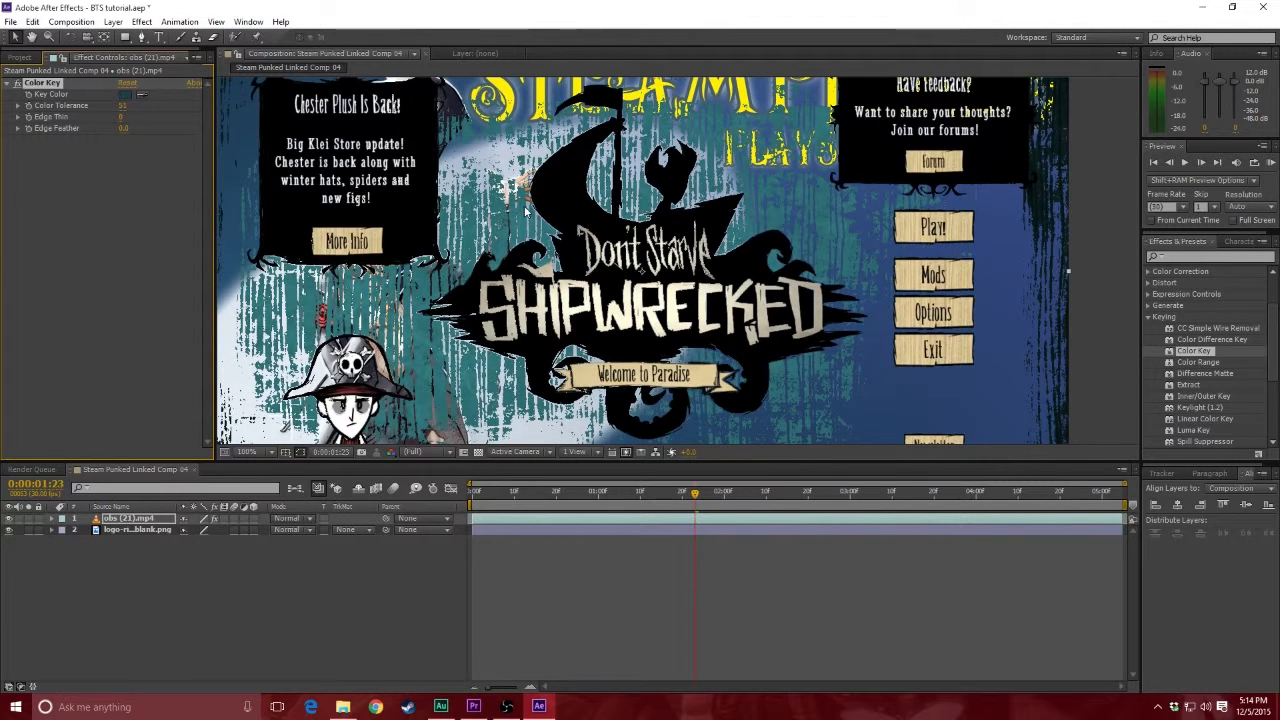
pyautogui.click(141, 94)
pyautogui.click(523, 220)
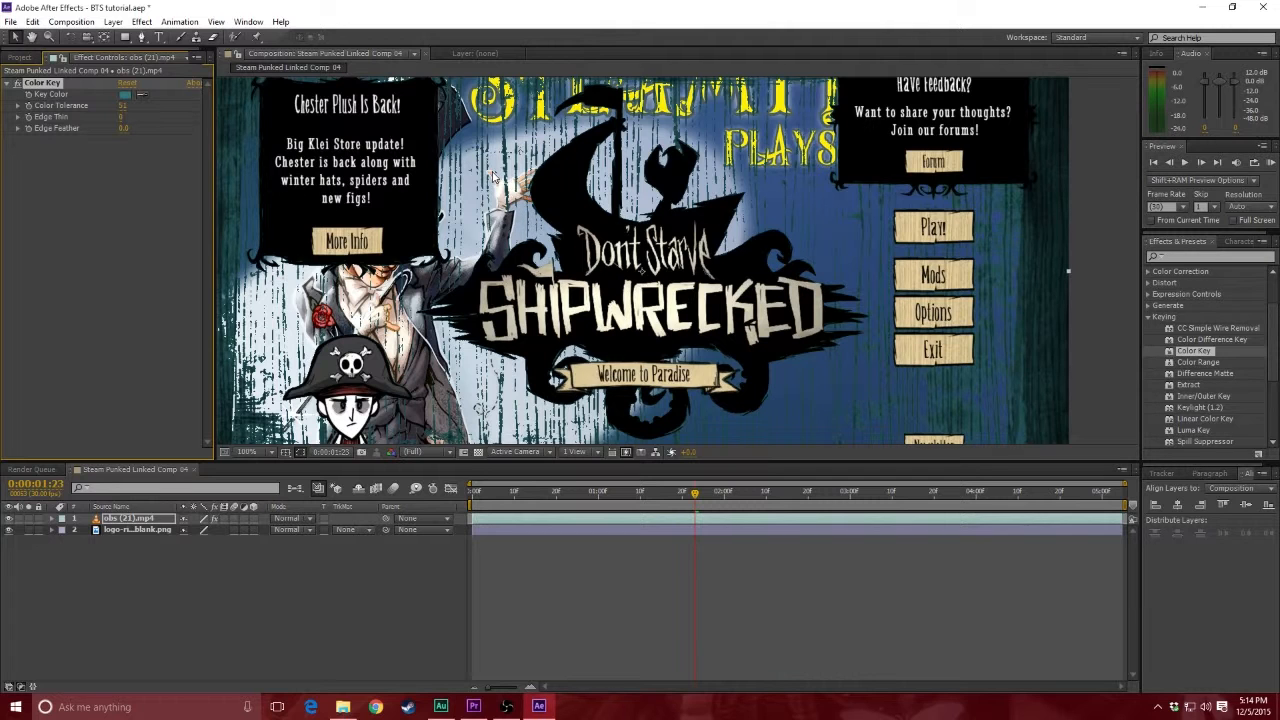
pyautogui.moveTo(123, 105); pyautogui.dragTo(159, 108)
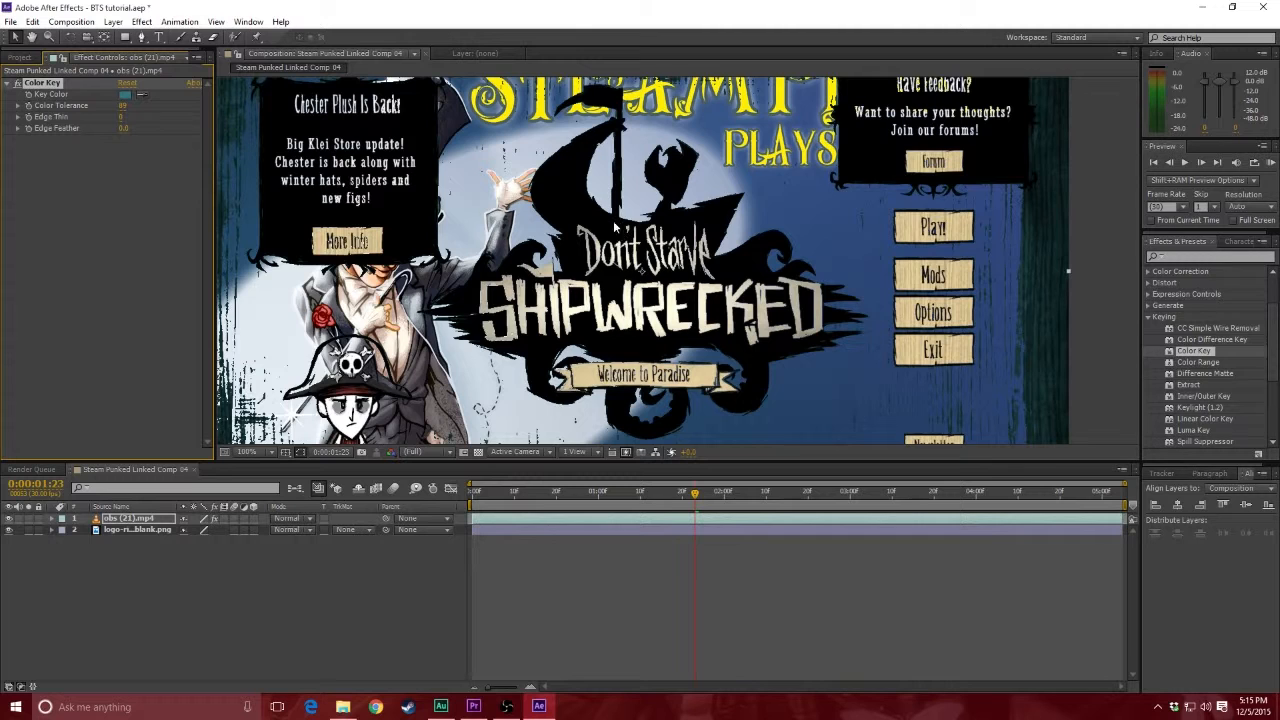
pyautogui.moveTo(585, 210); pyautogui.dragTo(531, 192)
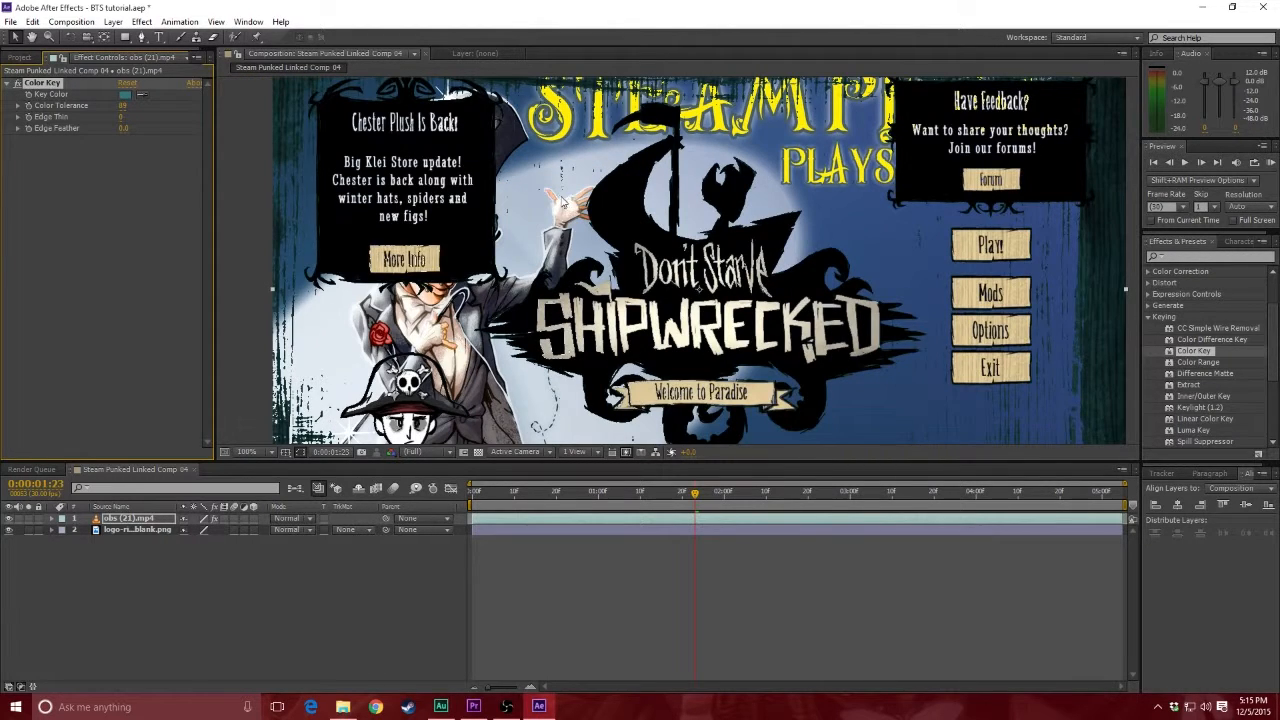
pyautogui.scroll(-2, 555, 200)
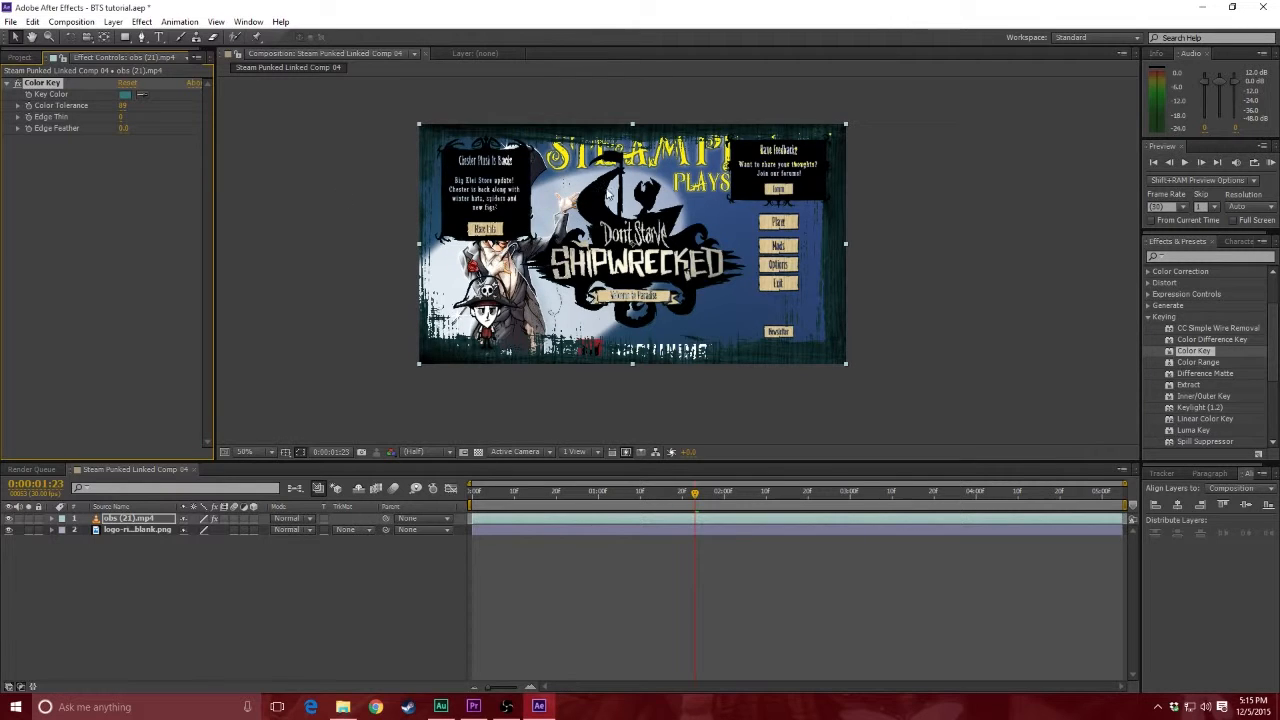
# - Add a second Color Key to obs (21).mp4, sample the remaining dark teal background and set its Color Tolerance to 29
pyautogui.moveTo(1172, 352); pyautogui.dragTo(646, 274)
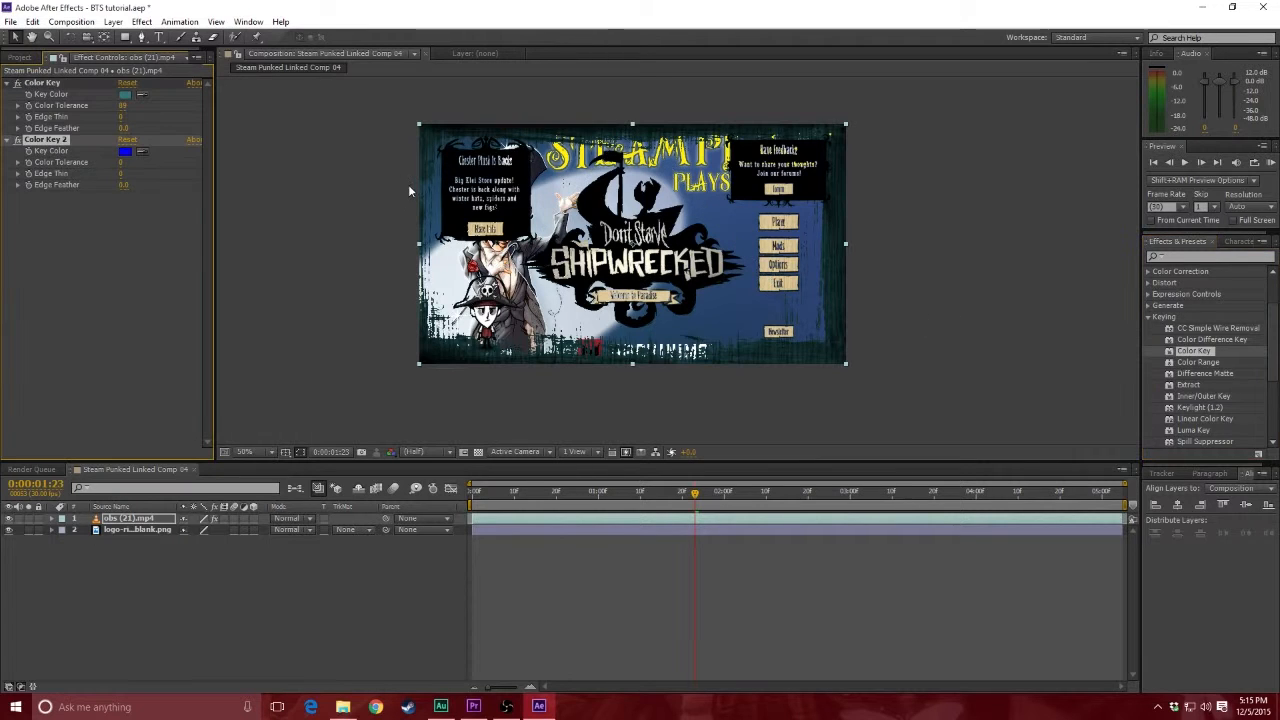
pyautogui.click(143, 152)
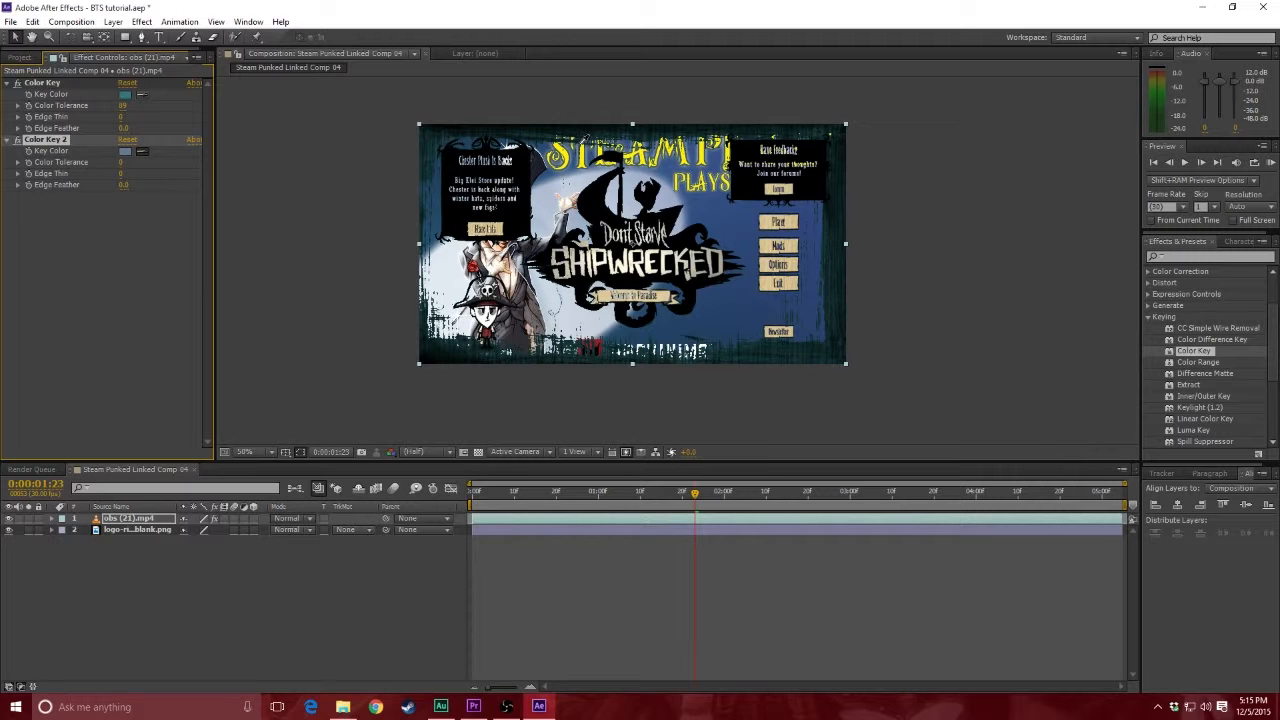
pyautogui.click(580, 140)
pyautogui.moveTo(122, 163)
pyautogui.mouseDown()
pyautogui.moveTo(175, 169)
pyautogui.moveTo(123, 153)
pyautogui.mouseUp()
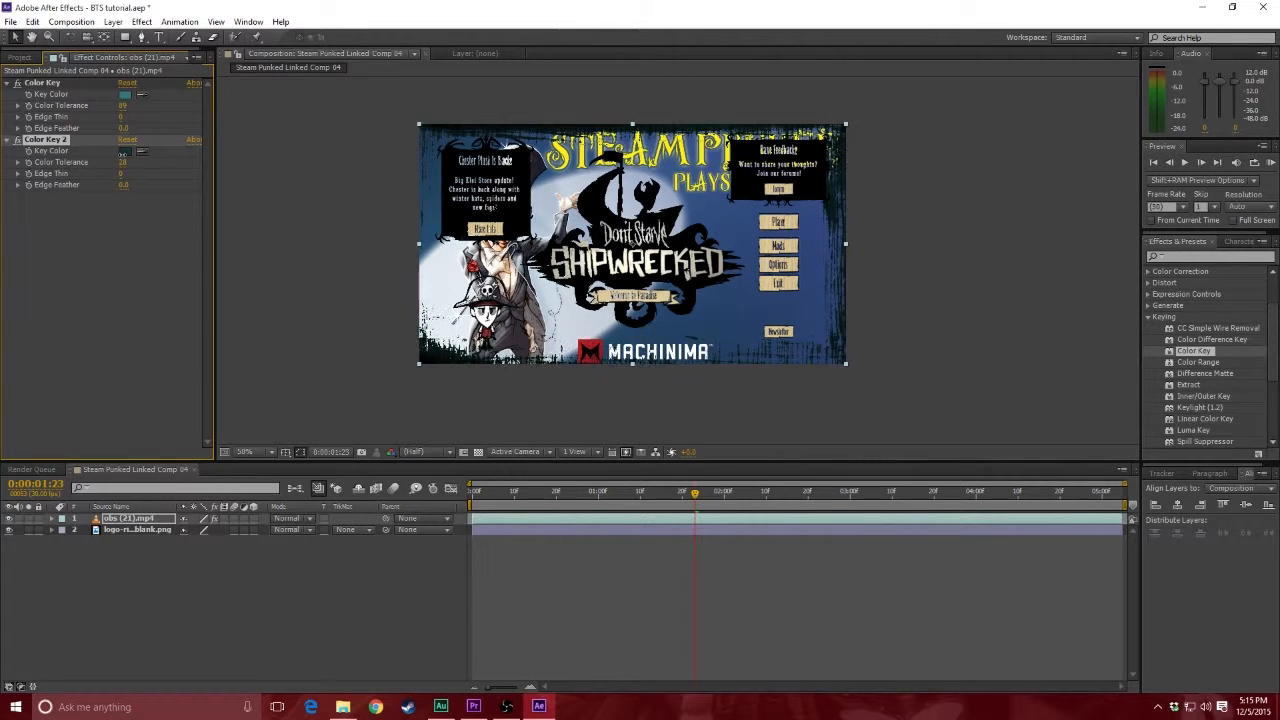
pyautogui.scroll(4, 620, 295)
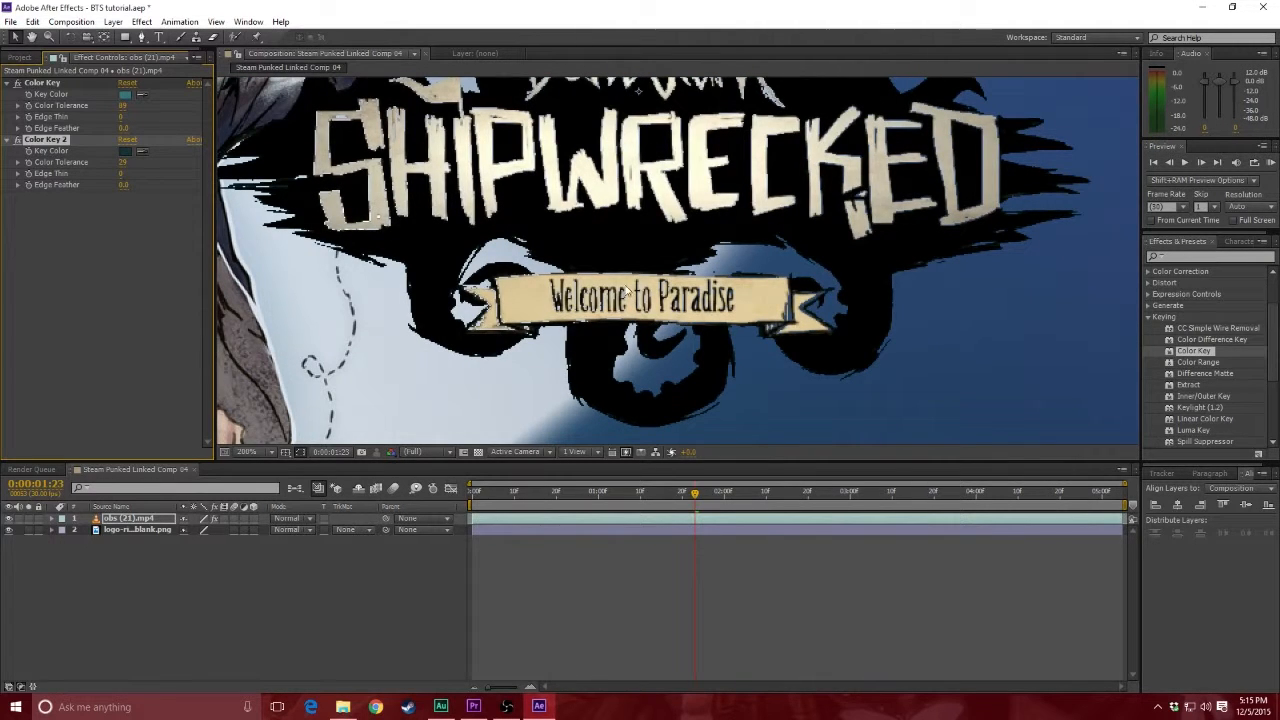
pyautogui.scroll(-1, 632, 285)
pyautogui.scroll(-1, 556, 286)
pyautogui.scroll(1, 410, 205)
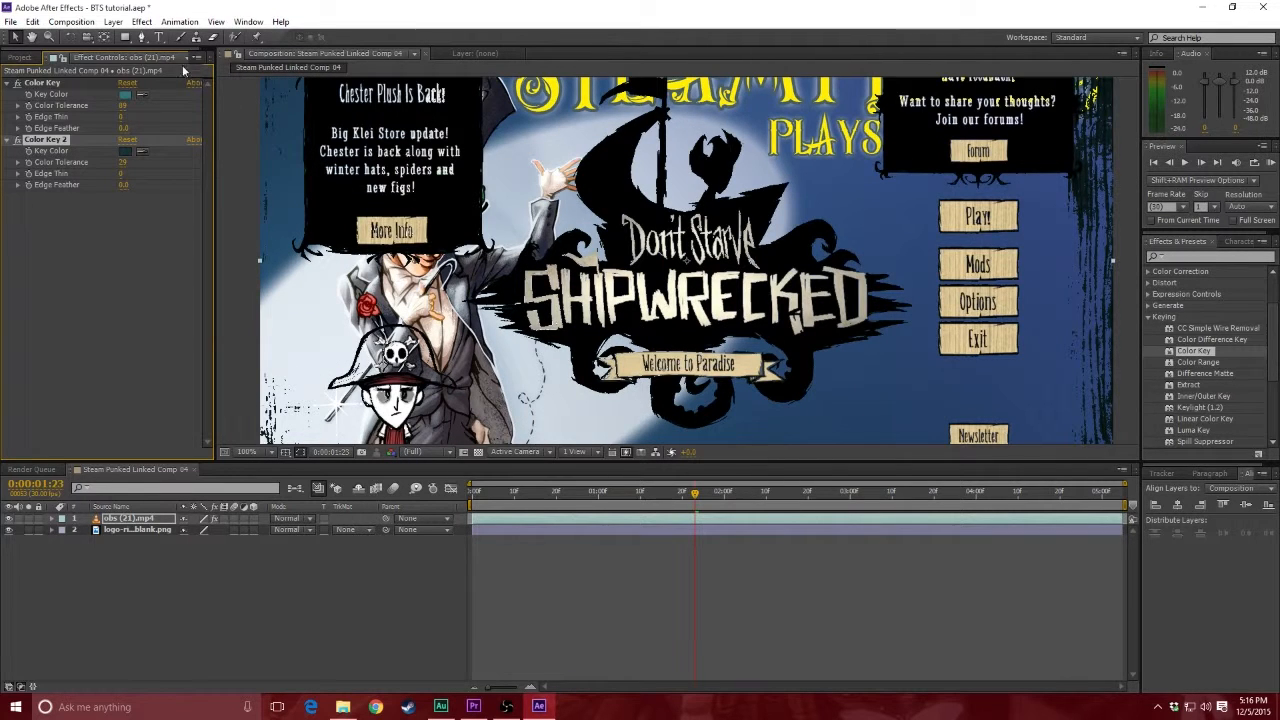
# - Start a Pen tool mask on obs (21).mp4, running up the left side of the Shipwrecked logo and over the ship's mast
pyautogui.press('g')
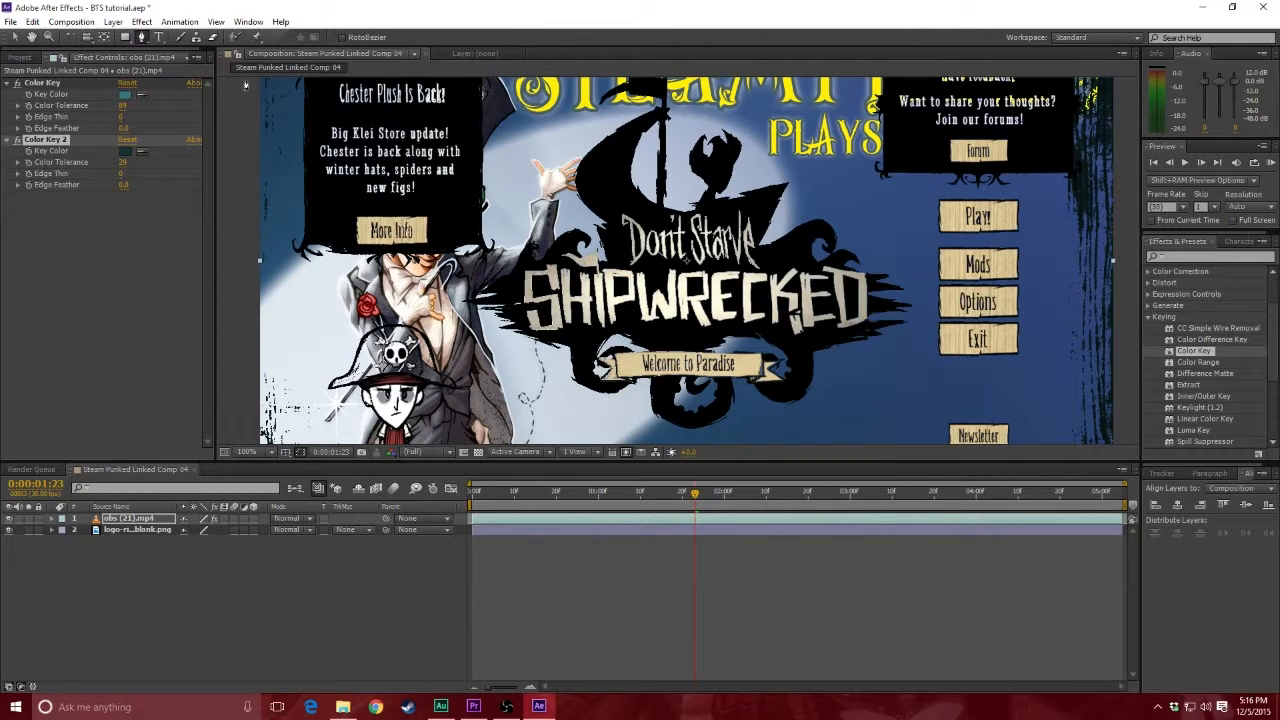
pyautogui.click(142, 38)
pyautogui.click(485, 272)
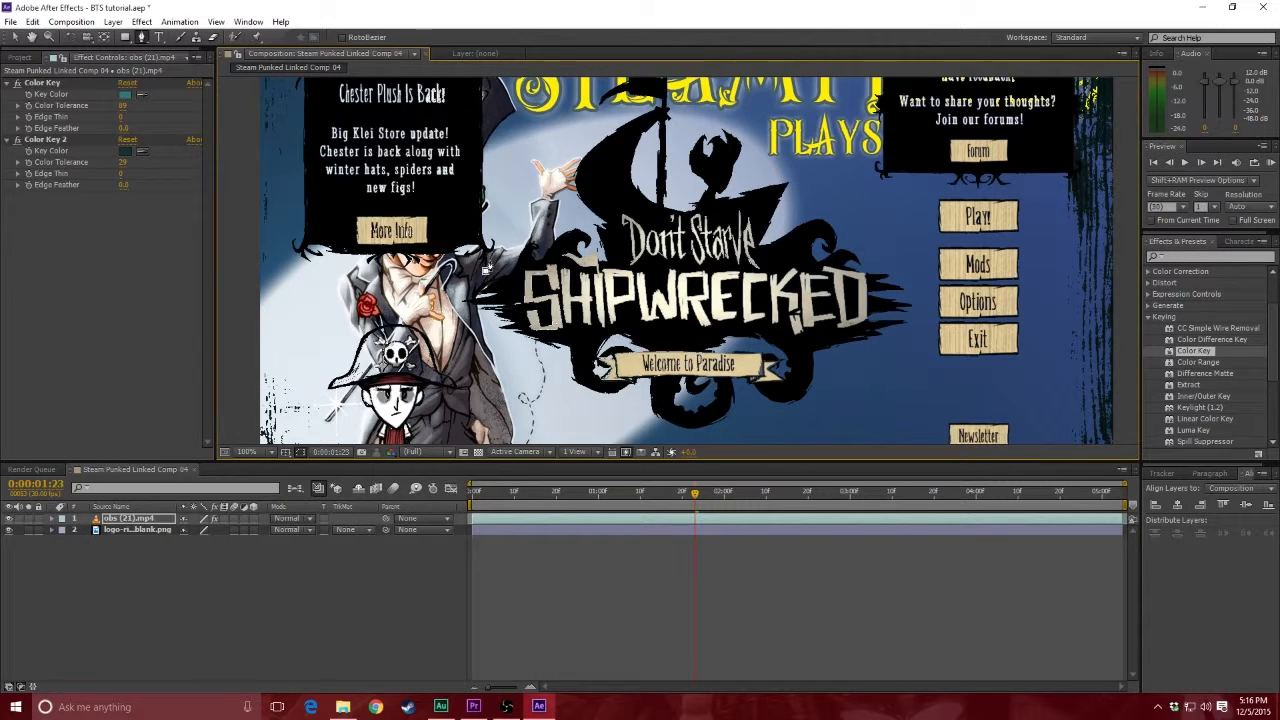
pyautogui.click(517, 186)
pyautogui.click(543, 100)
pyautogui.scroll(2, 558, 125)
pyautogui.click(776, 157)
pyautogui.click(853, 155)
pyautogui.click(924, 158)
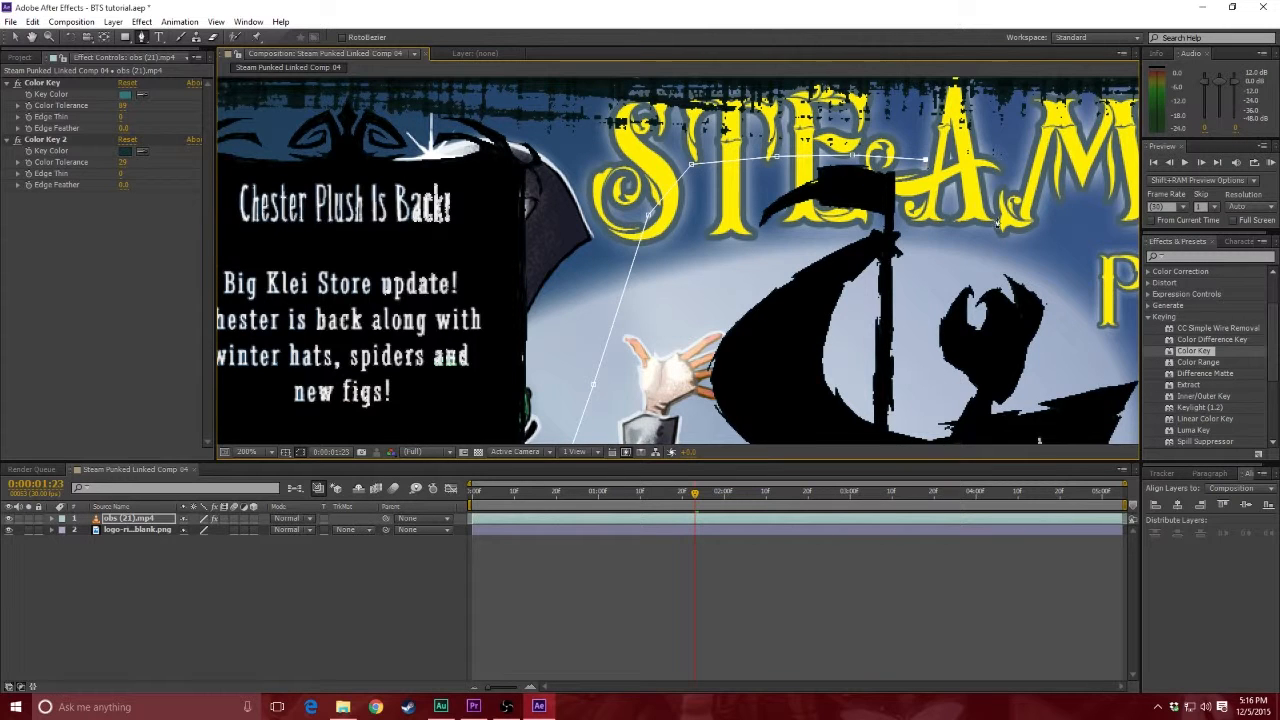
# - Extend the obs (21).mp4 mask past the claw and down the right side of the Shipwrecked logo, keeping its corner well outside the wave
pyautogui.scroll(-2, 1117, 356)
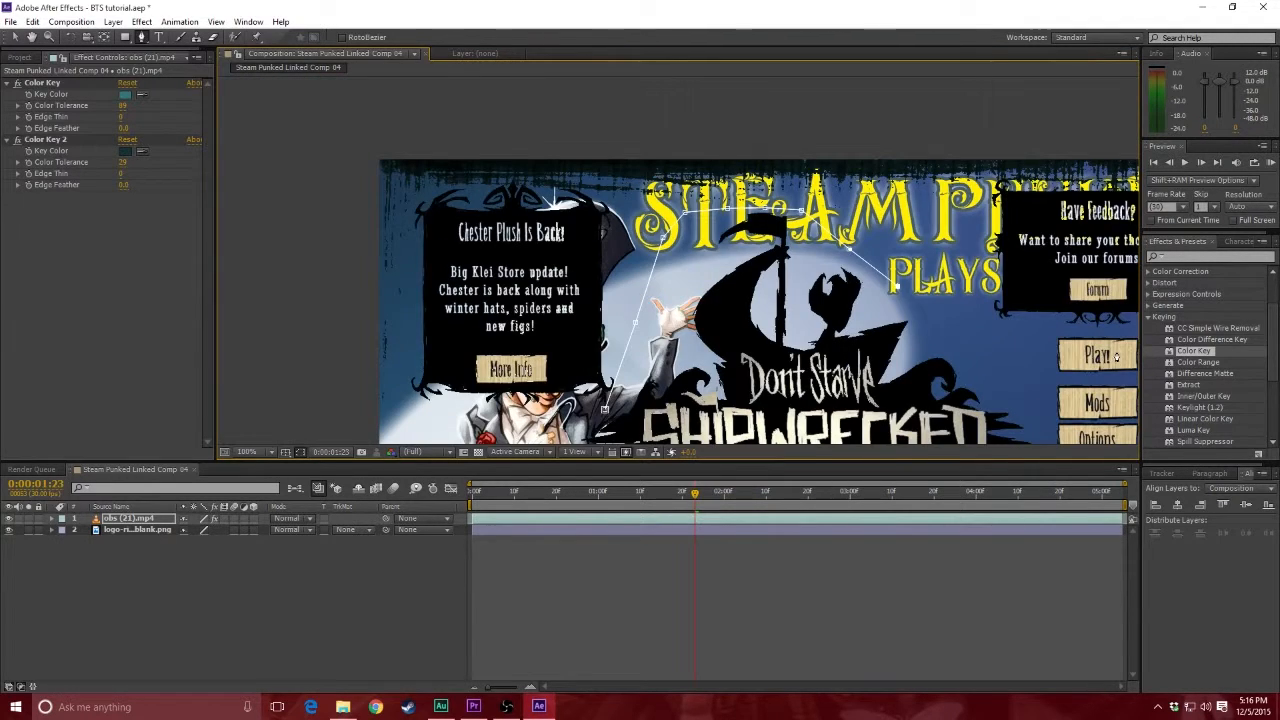
pyautogui.scroll(2, 1031, 381)
pyautogui.click(584, 251)
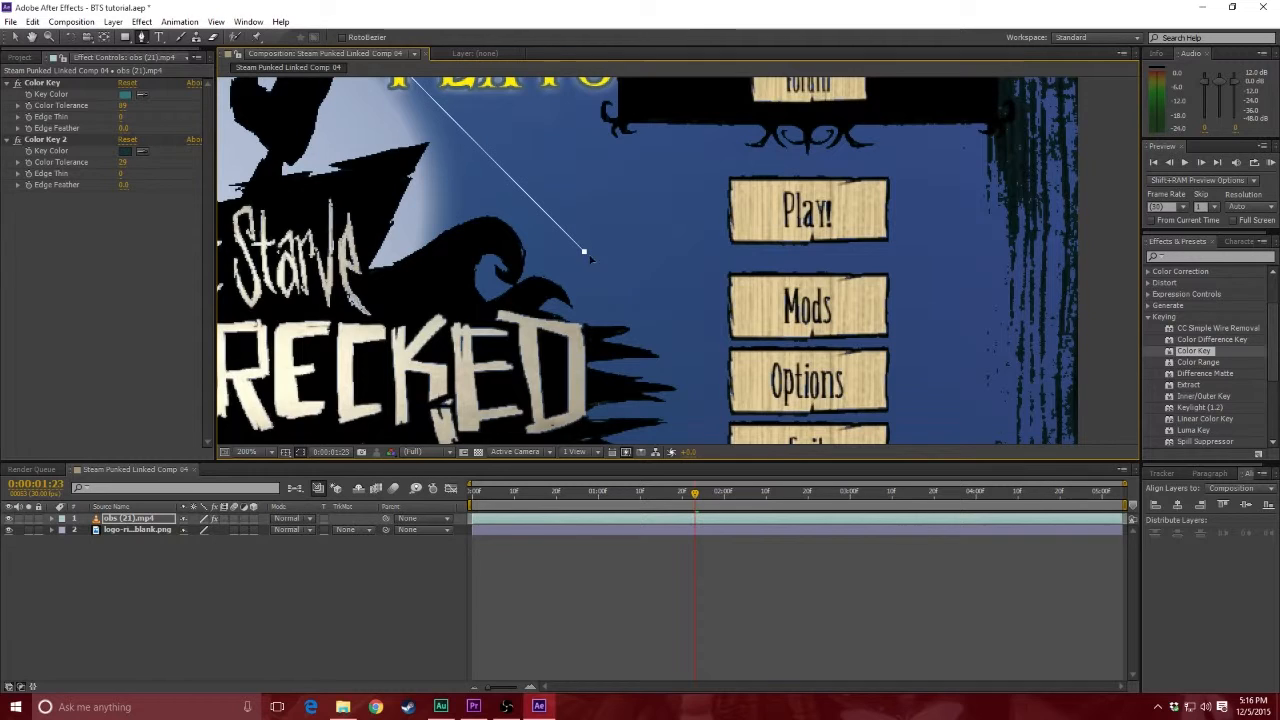
pyautogui.click(687, 310)
pyautogui.click(690, 392)
pyautogui.moveTo(585, 252); pyautogui.dragTo(647, 169)
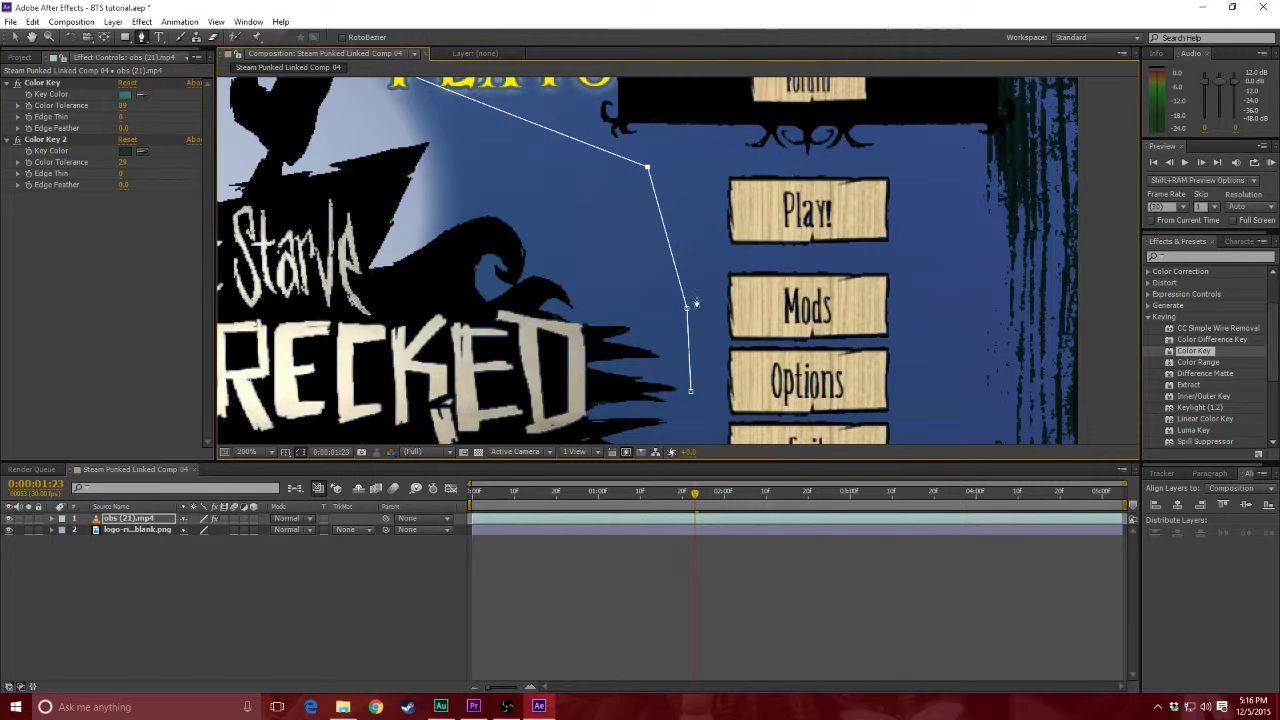
# - Run the mask around the bottom of the Shipwrecked logo below the tentacles and close it, isolating the logo from the menu
pyautogui.press(',')
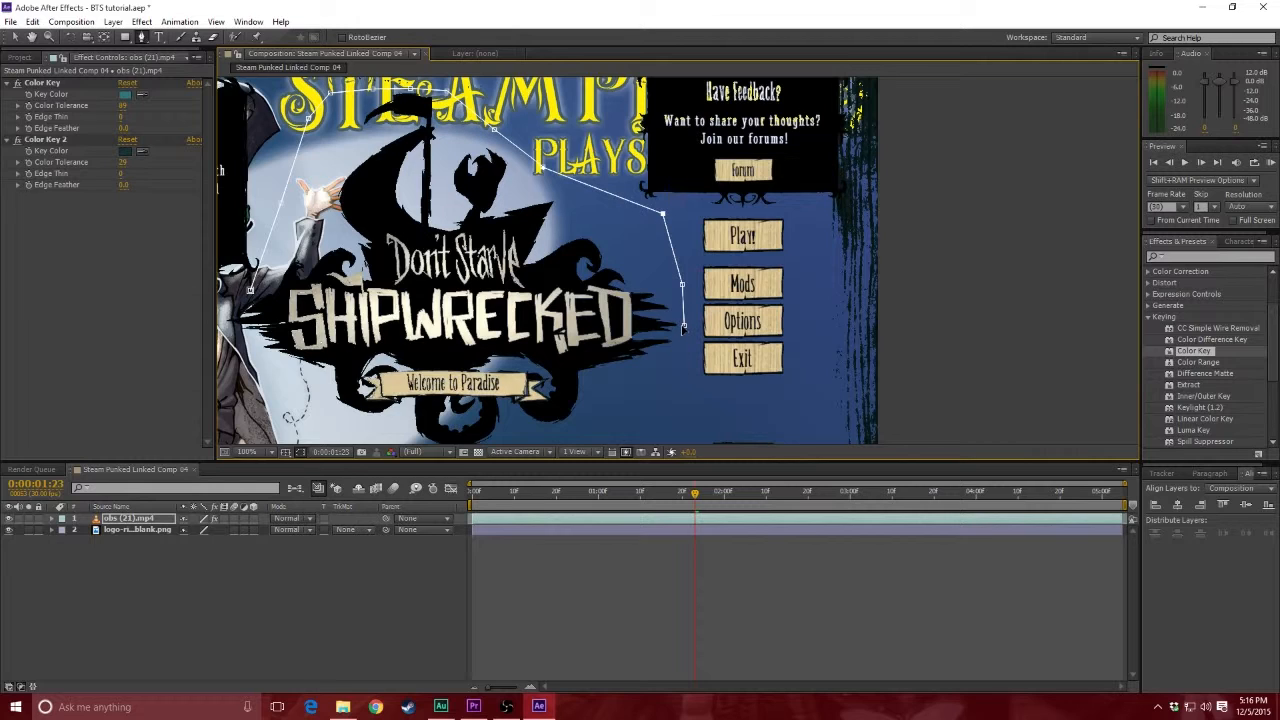
pyautogui.click(675, 415)
pyautogui.press(',')
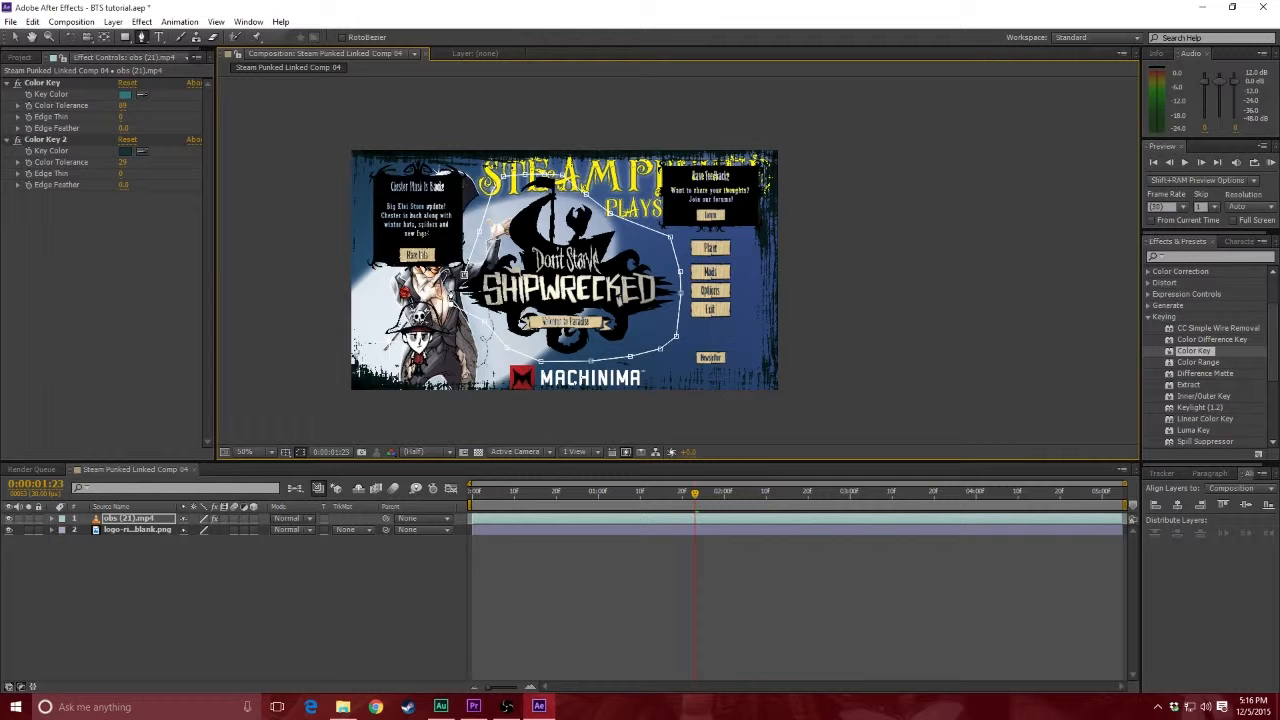
pyautogui.press('.')
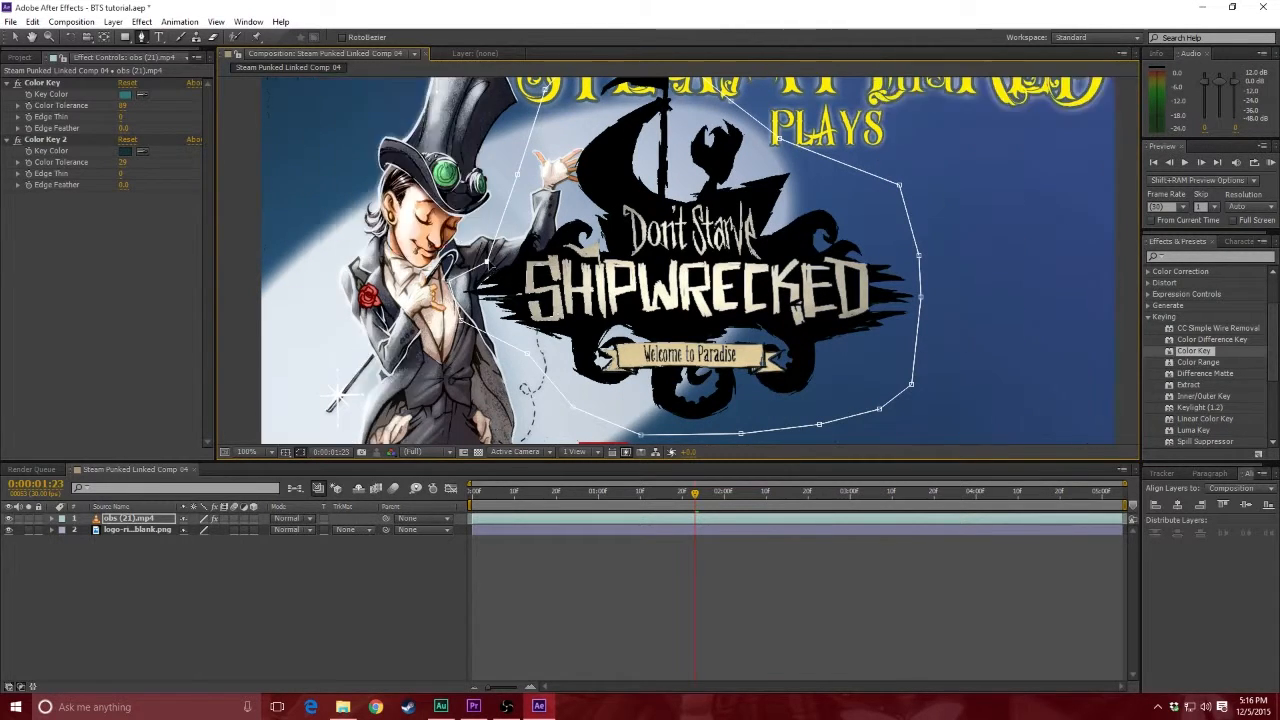
pyautogui.scroll(-4, 530, 262)
pyautogui.scroll(4, 535, 245)
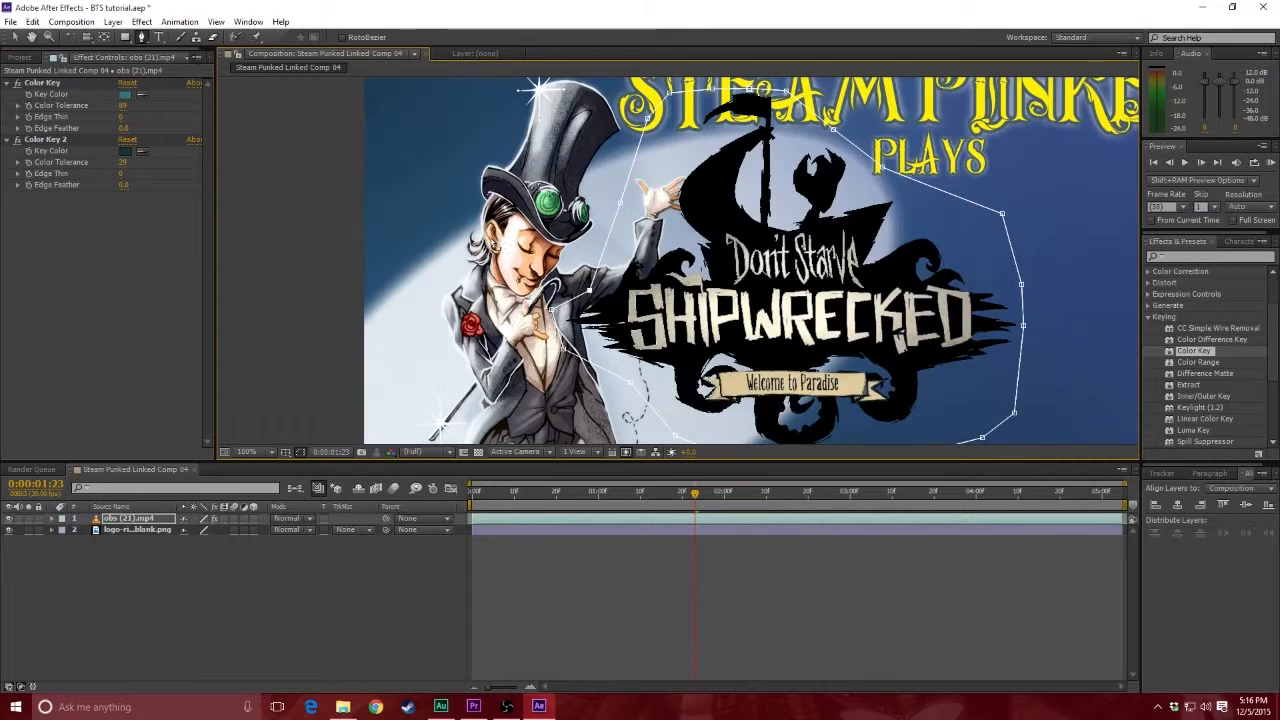
pyautogui.scroll(-2, 730, 262)
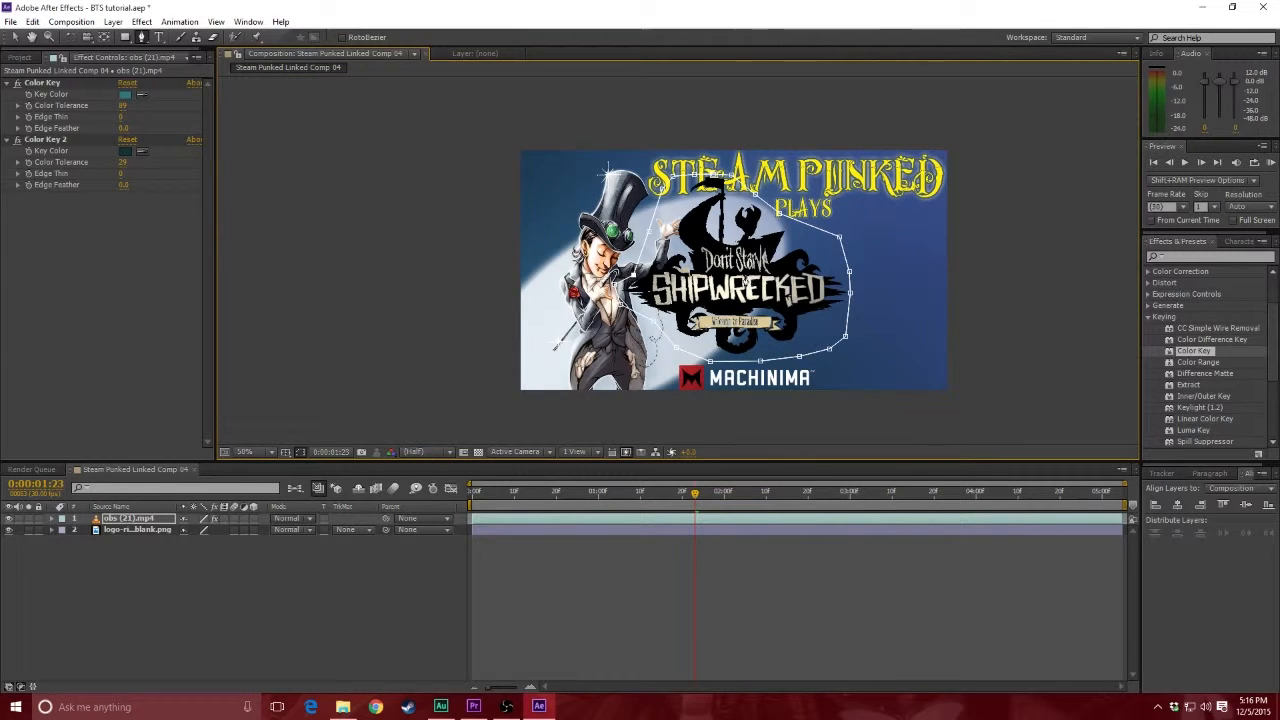
# - Move the masked Shipwrecked logo right and down, clear of the character's hand, and play the composition from the start
pyautogui.click(15, 37)
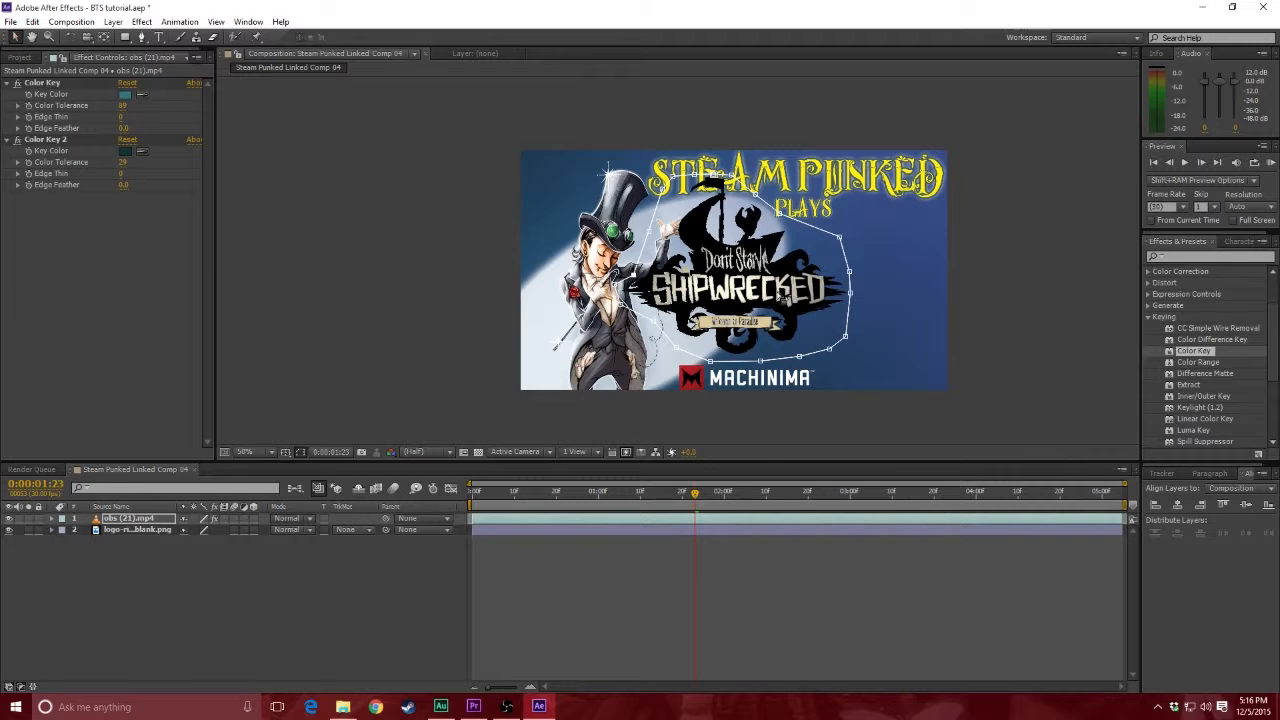
pyautogui.moveTo(753, 290); pyautogui.dragTo(796, 308)
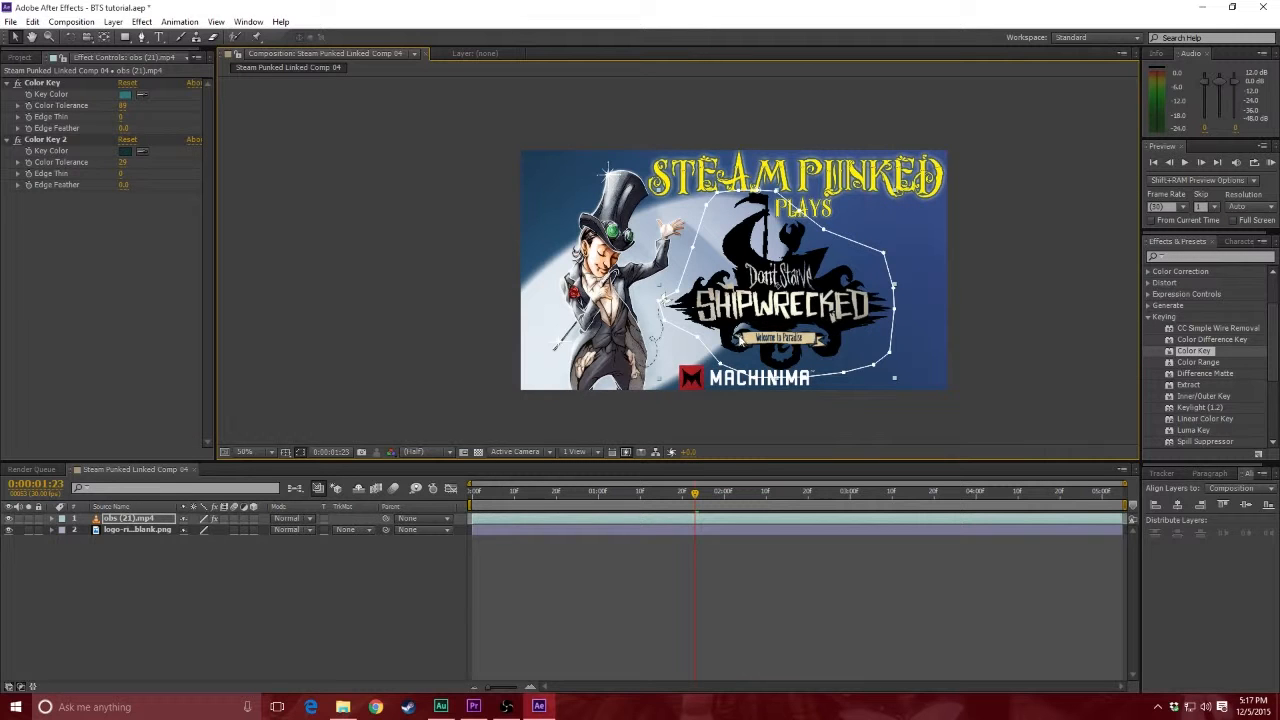
pyautogui.click(475, 494)
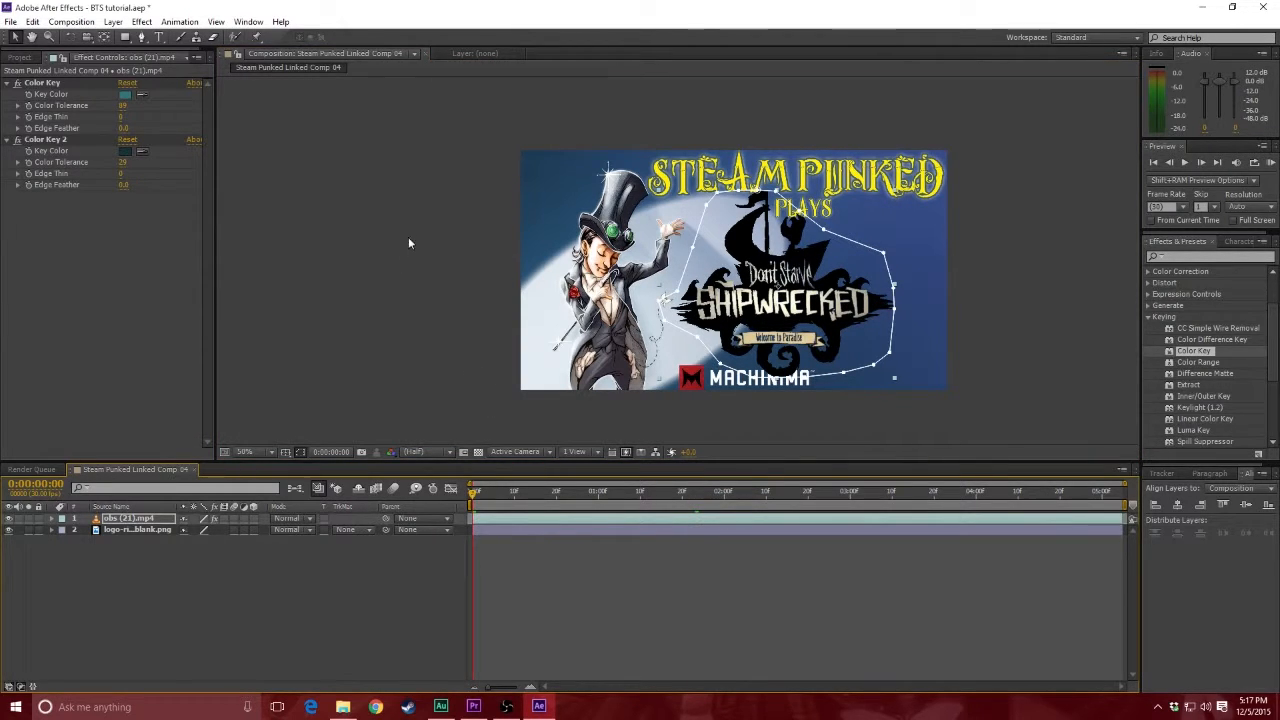
pyautogui.press('space')
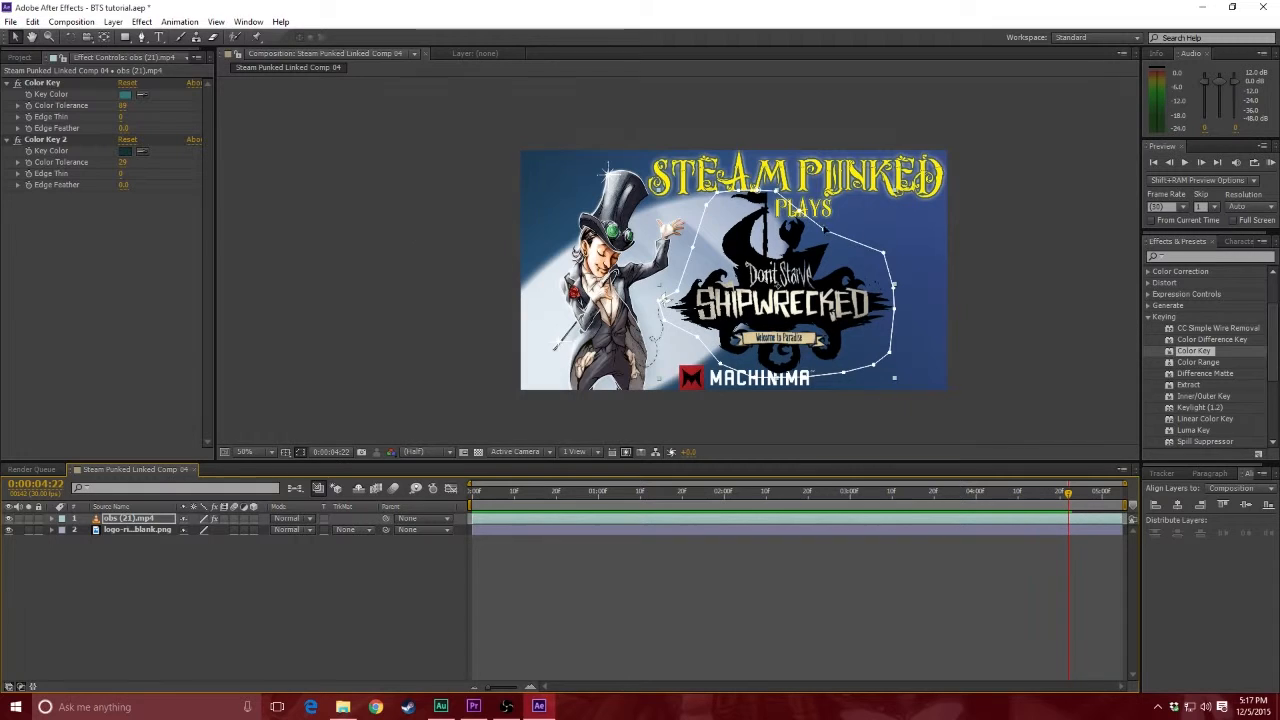
# - Move the mask point beside the ship's claw outward to the upper right and replay the animation
pyautogui.click(844, 228)
pyautogui.press('space')
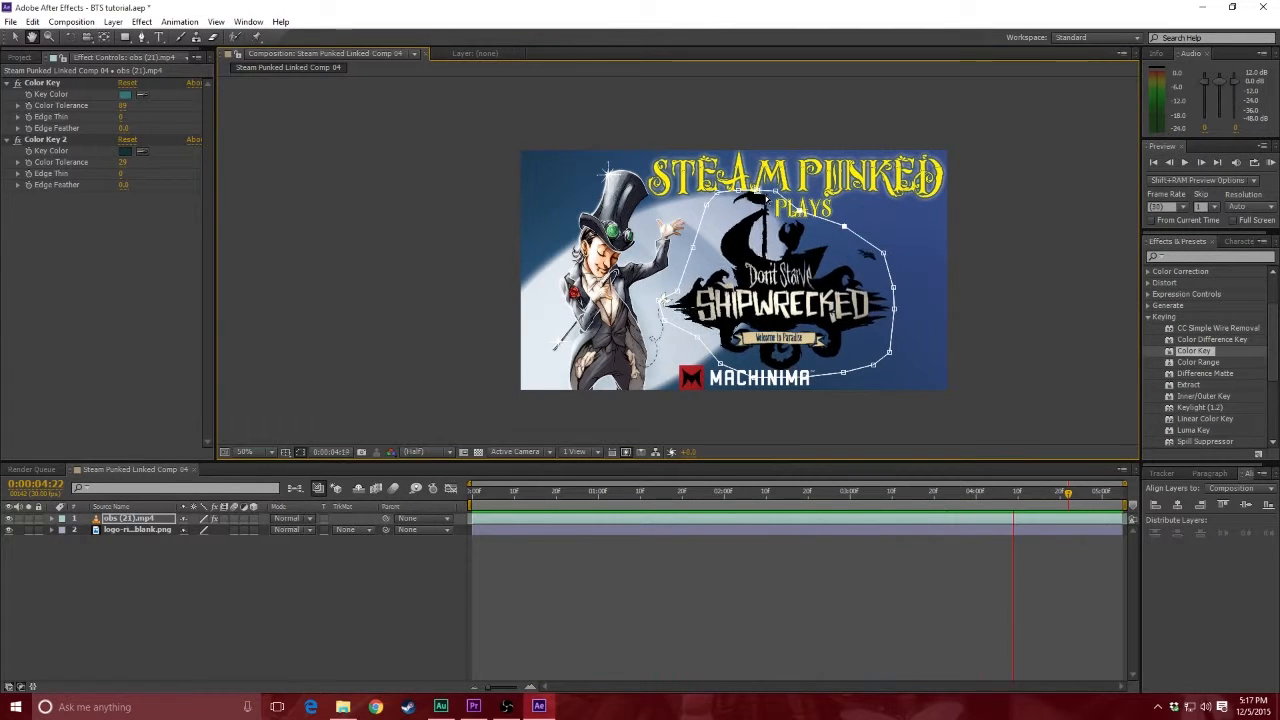
pyautogui.press('Home')
# - Raise the mask points above the ship's flag to give the swaying mast more room, previewing the loop after each change
pyautogui.scroll(1, 768, 198)
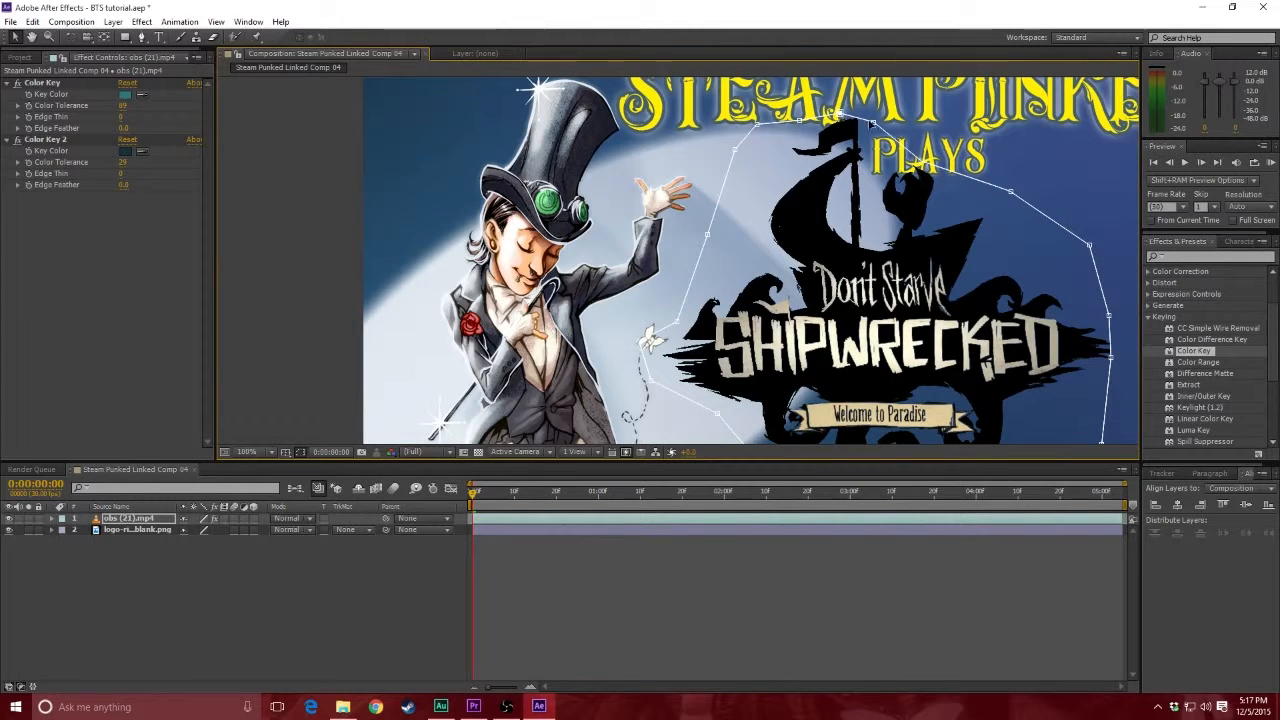
pyautogui.moveTo(873, 122); pyautogui.dragTo(878, 113)
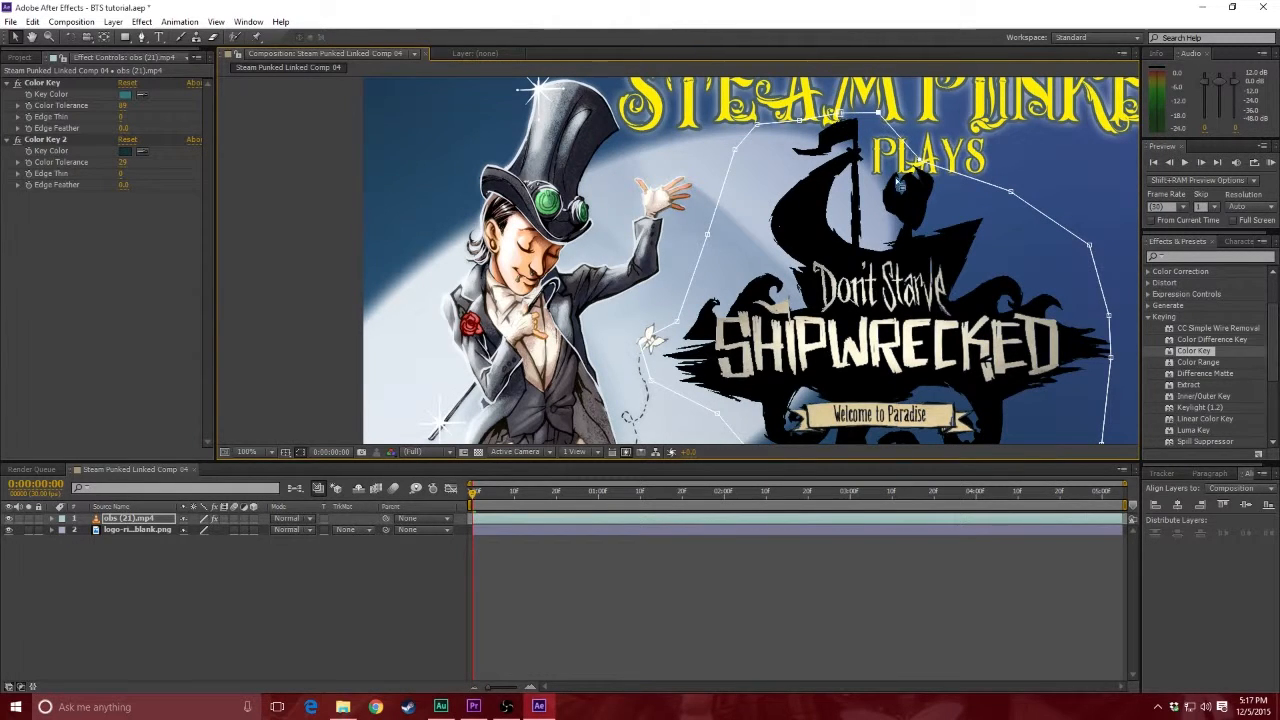
pyautogui.press('space')
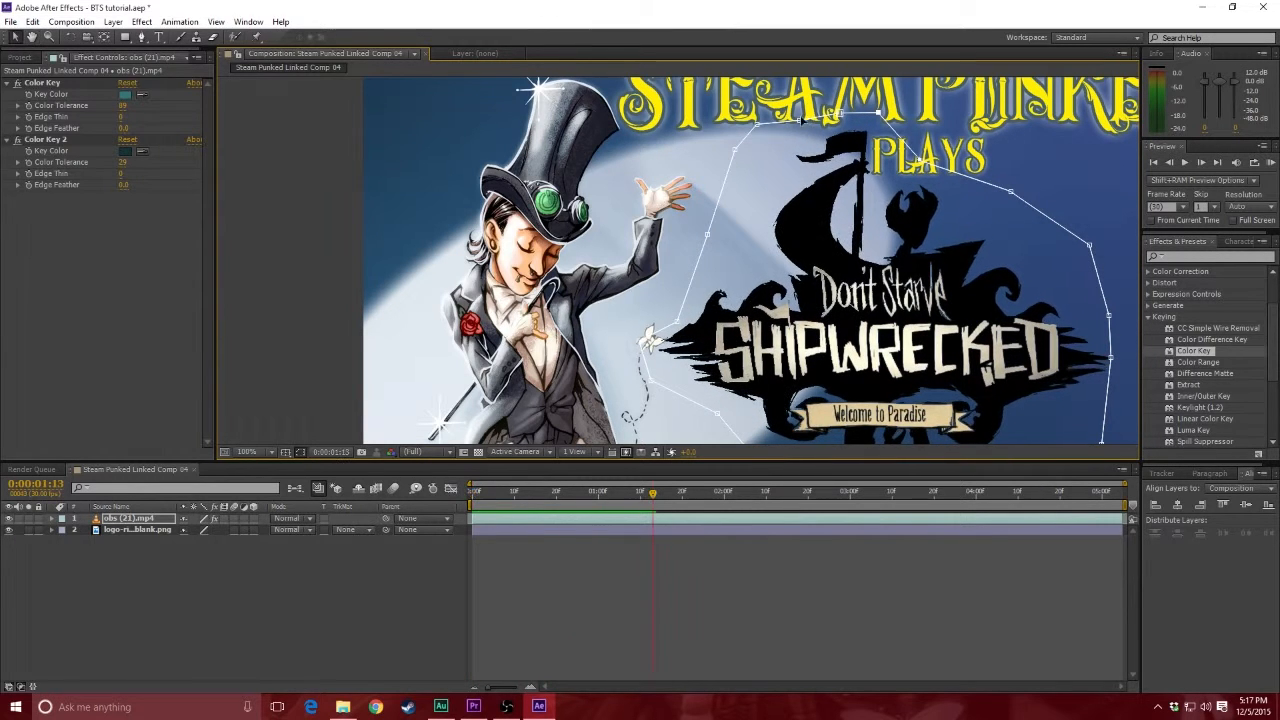
pyautogui.moveTo(799, 120); pyautogui.dragTo(797, 107)
pyautogui.press('space')
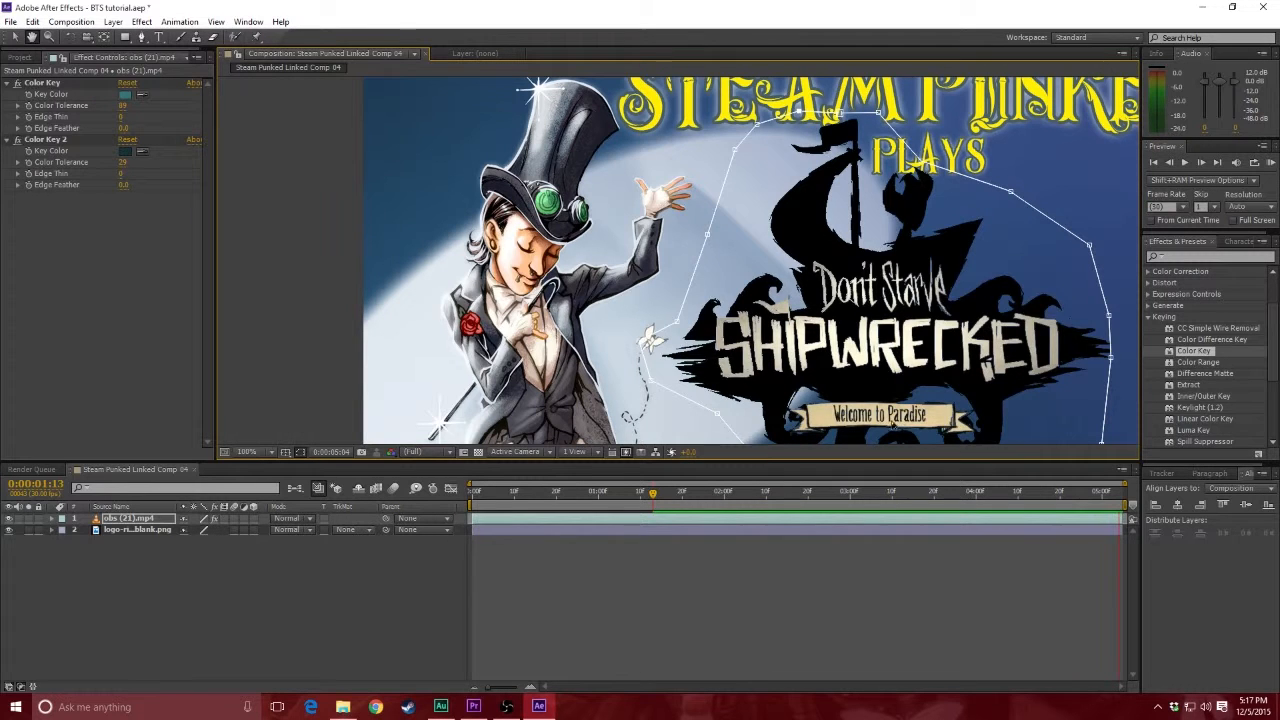
pyautogui.press('space')
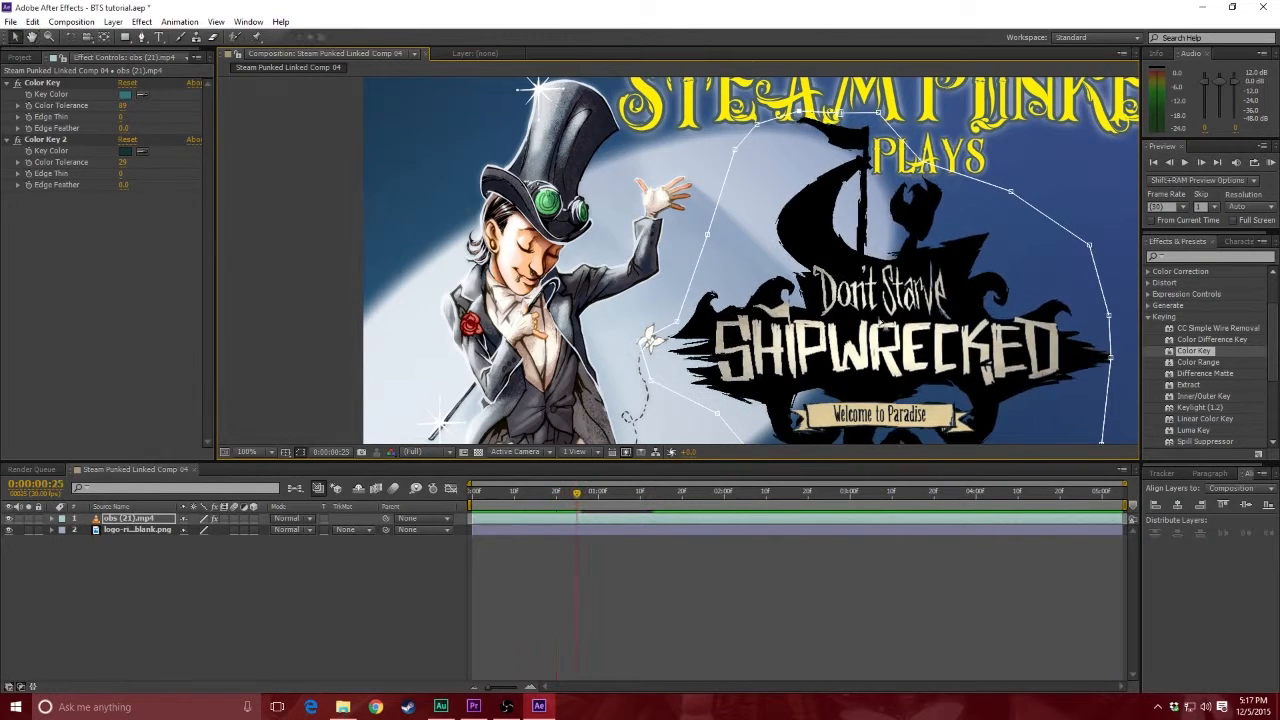
# - Reposition the Shipwrecked logo in the lower right below STEAM PUNKED and scale it up slightly, then deselect the layer
pyautogui.scroll(-1, 896, 308)
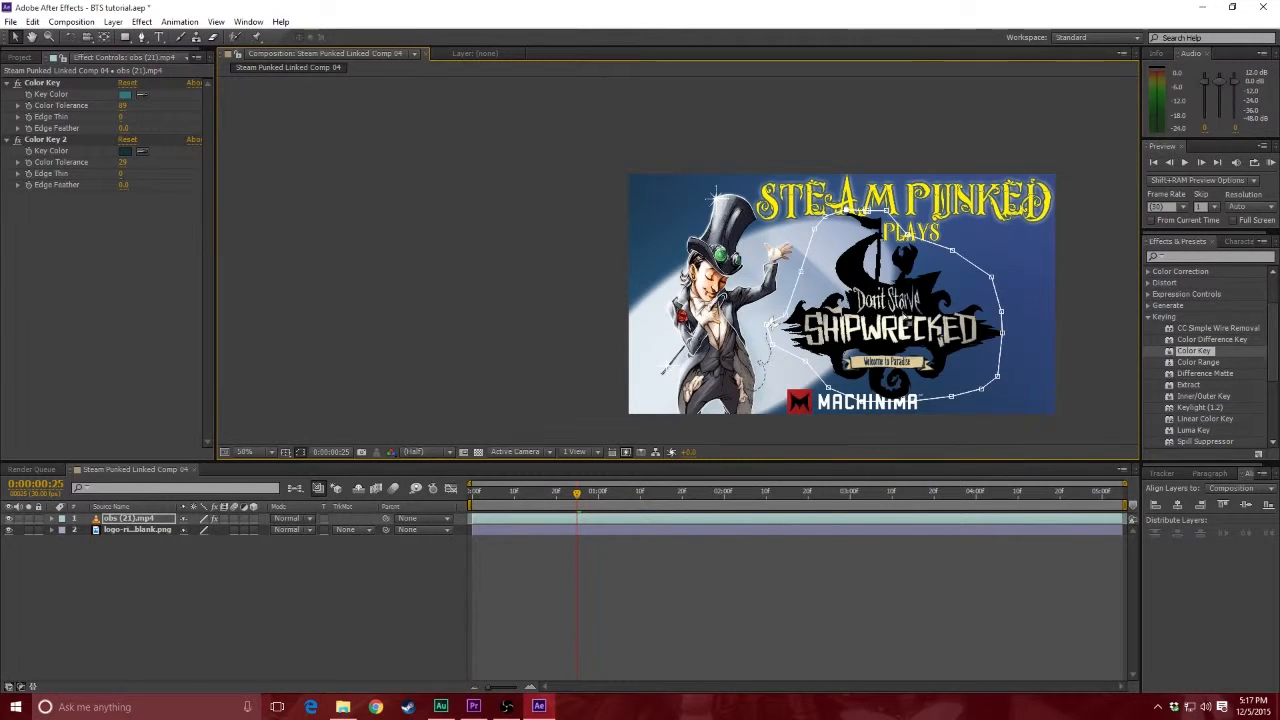
pyautogui.moveTo(896, 308); pyautogui.dragTo(929, 318)
pyautogui.moveTo(800, 317); pyautogui.dragTo(796, 314)
pyautogui.moveTo(916, 309); pyautogui.dragTo(918, 312)
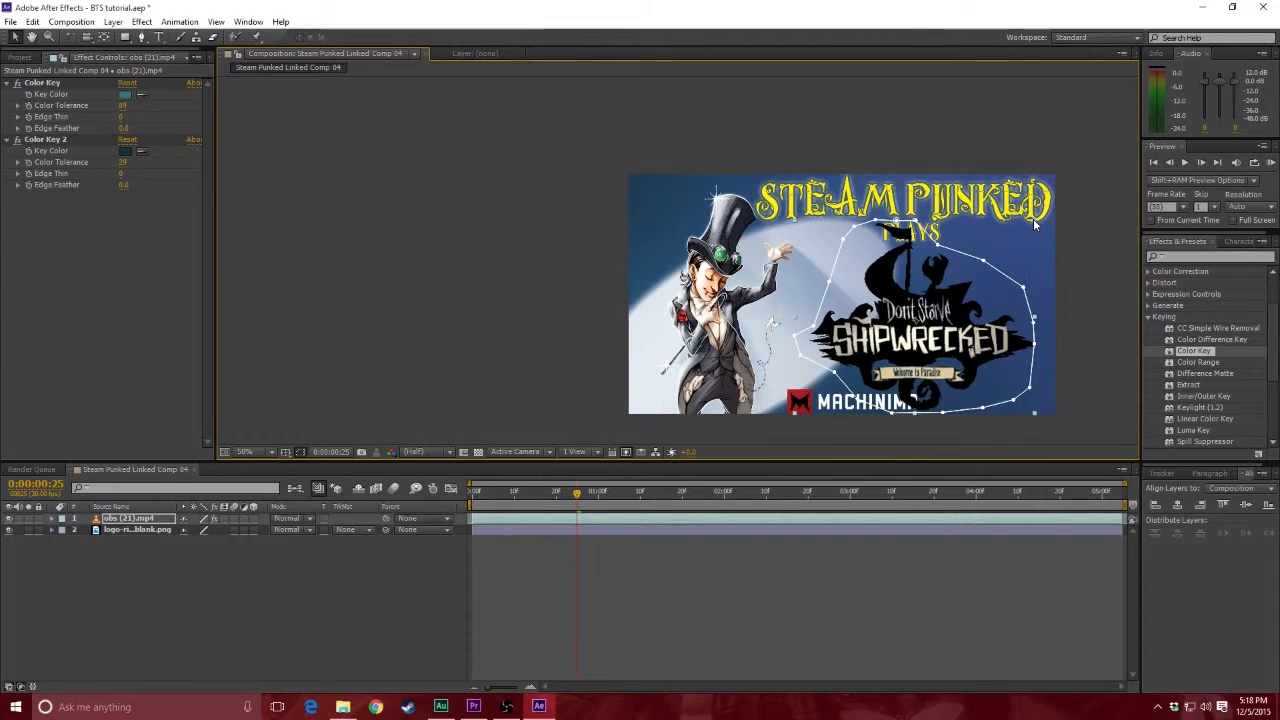
pyautogui.moveTo(1038, 226)
pyautogui.mouseDown()
pyautogui.moveTo(1084, 208)
pyautogui.moveTo(1057, 212)
pyautogui.mouseUp()
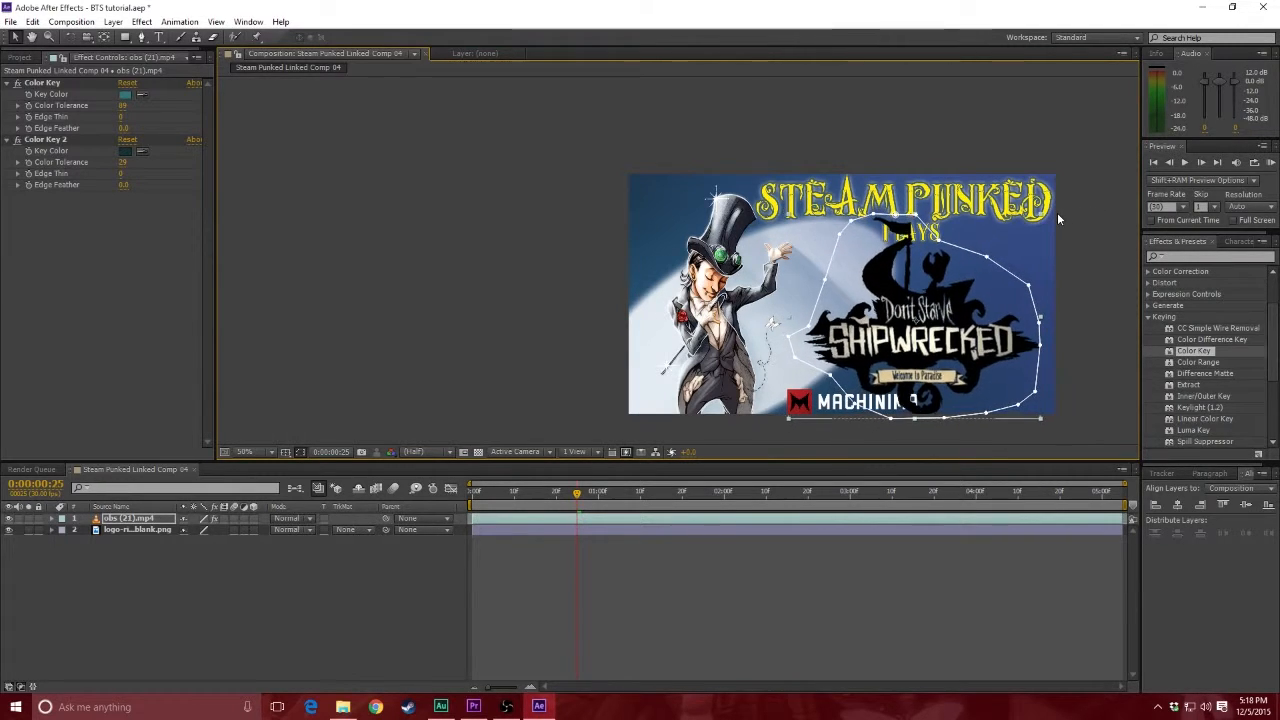
pyautogui.moveTo(940, 294); pyautogui.dragTo(943, 289)
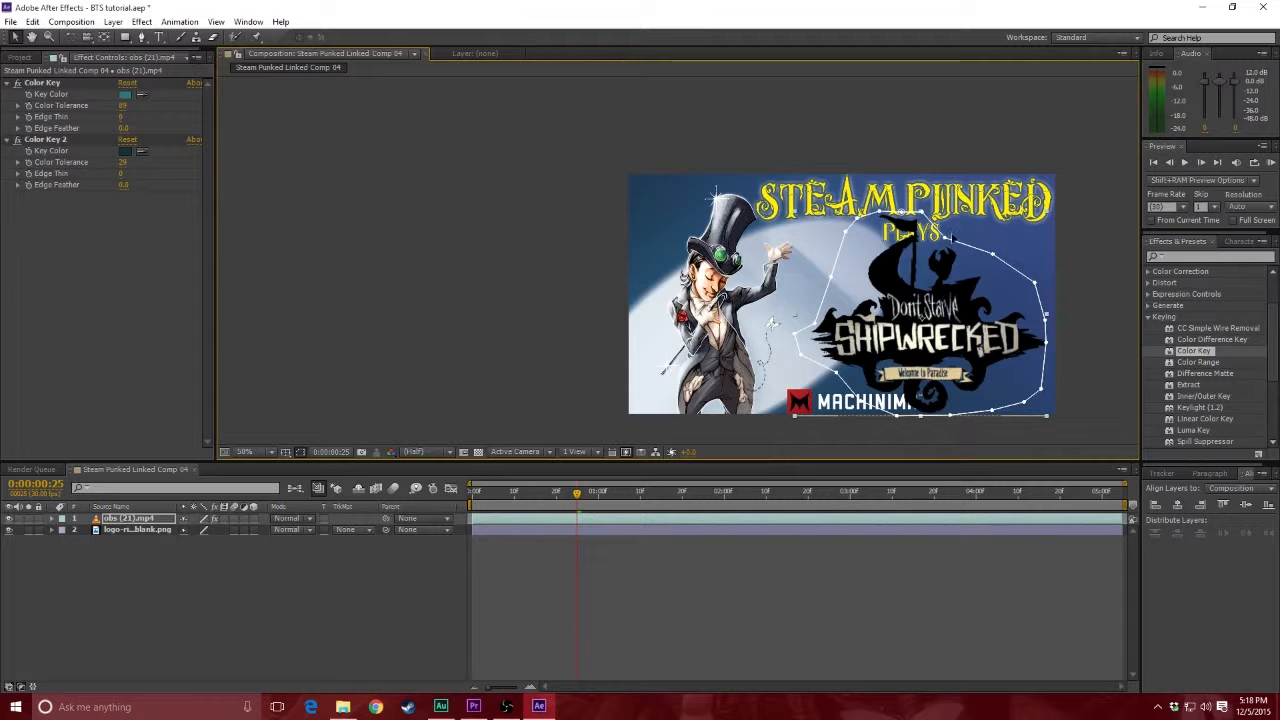
pyautogui.click(924, 137)
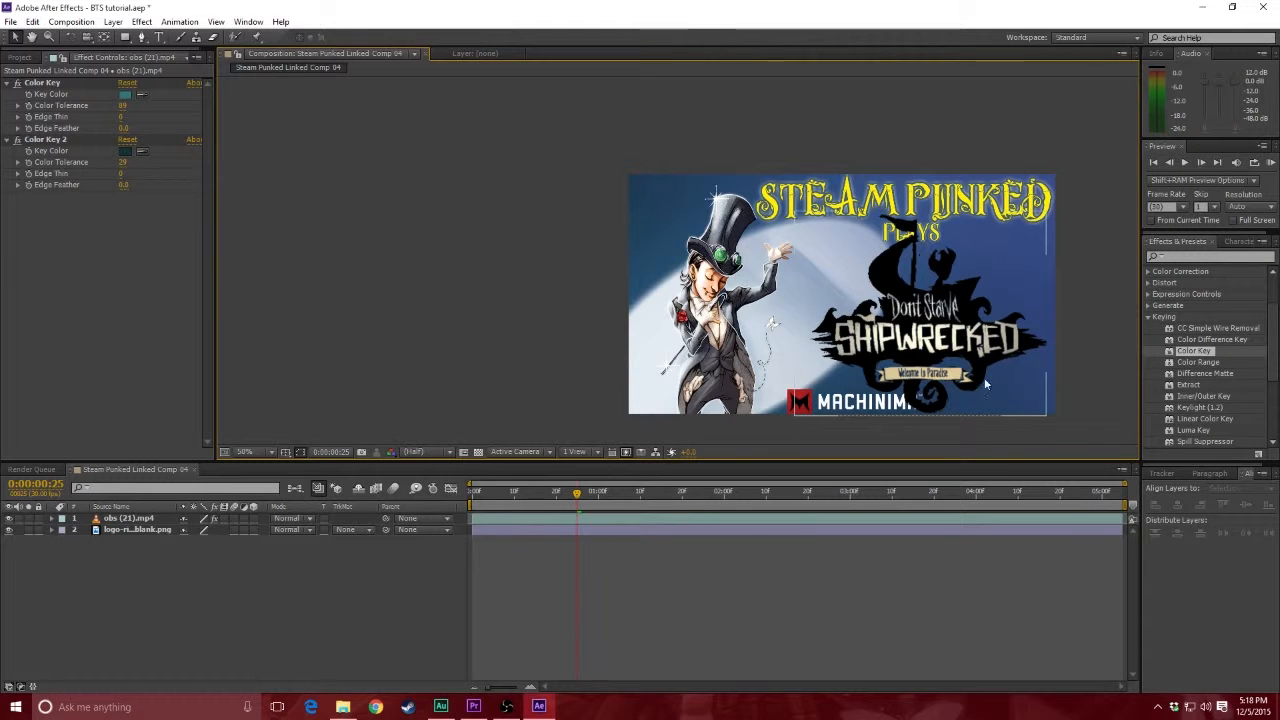
# - Inspect the placed logo up close and preview the animation from the first frame
pyautogui.scroll(2, 1022, 343)
pyautogui.scroll(-2, 1022, 350)
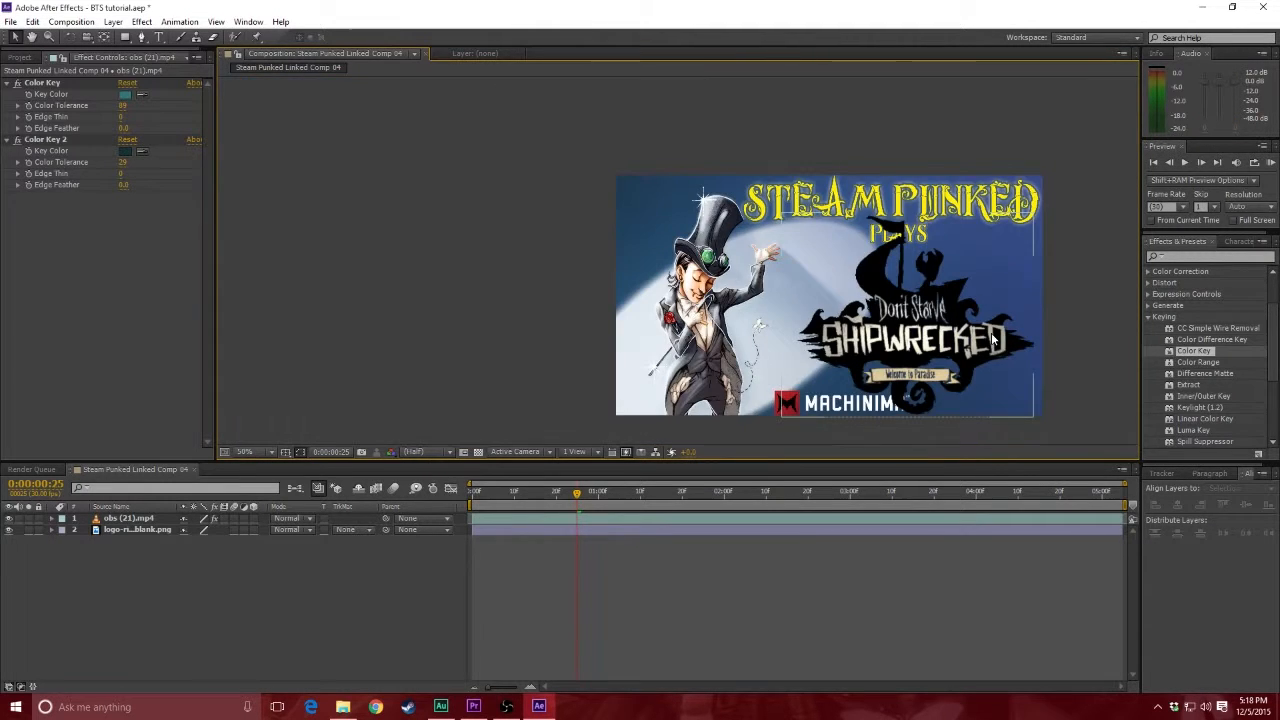
pyautogui.scroll(2, 1022, 352)
pyautogui.scroll(-2, 1030, 355)
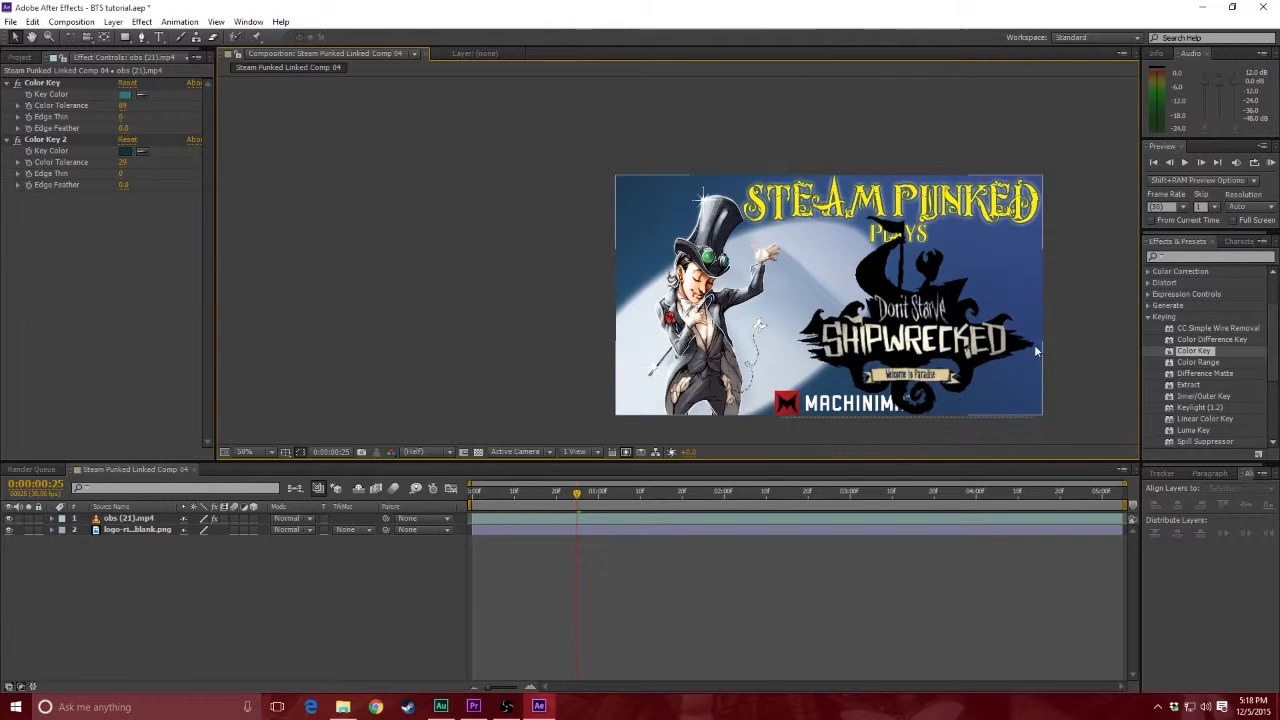
pyautogui.click(476, 493)
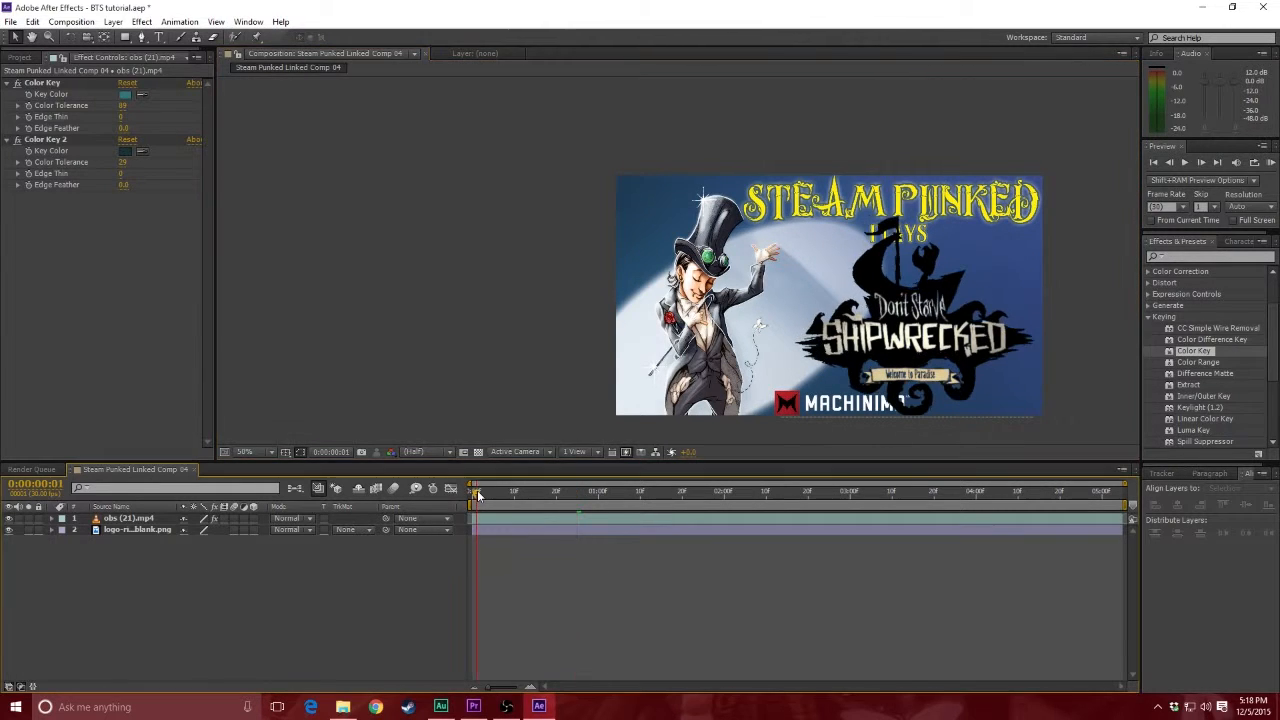
pyautogui.moveTo(477, 494); pyautogui.dragTo(471, 494)
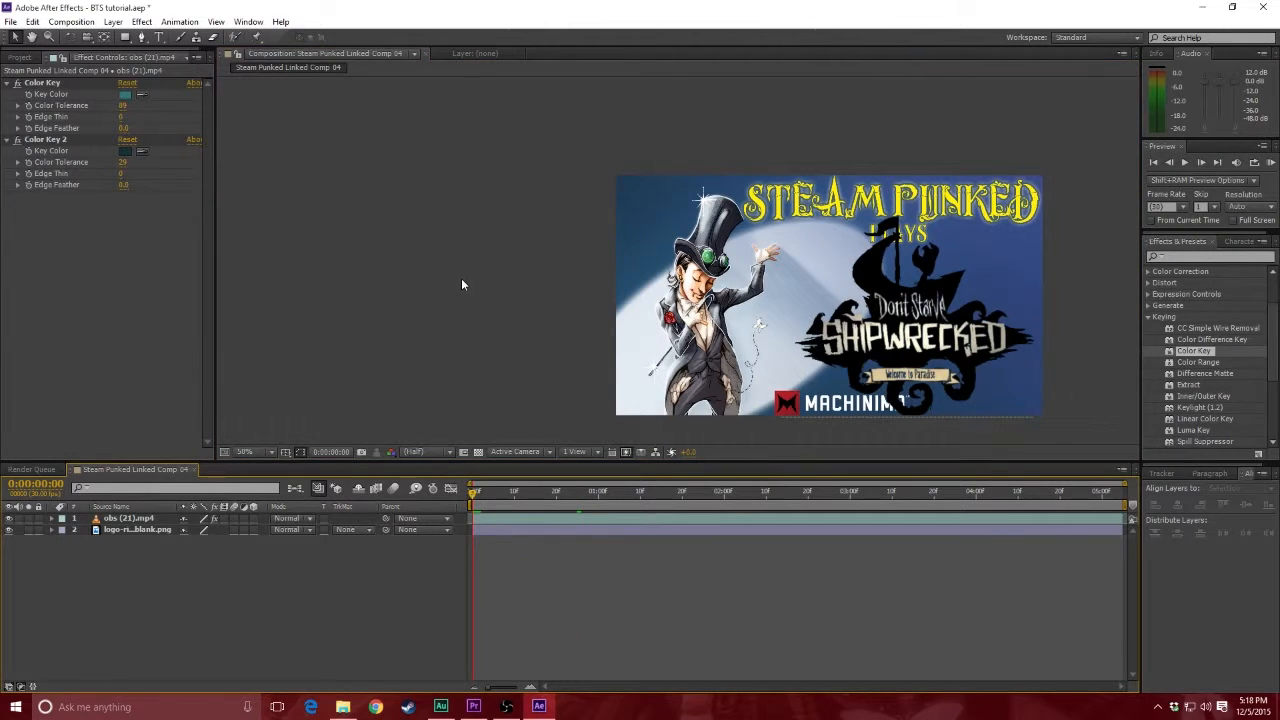
pyautogui.press('h')
pyautogui.press('space')
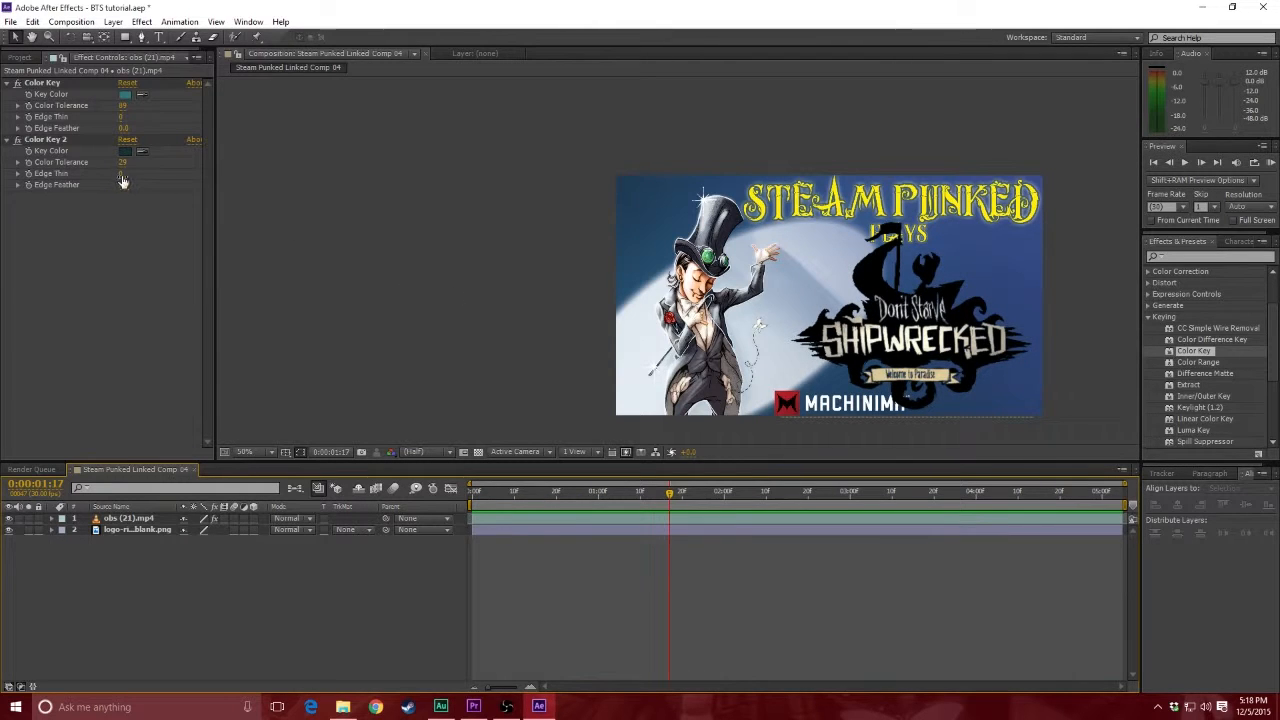
# - Try a different Edge Thin on the first Color Key of obs (21).mp4, then set it back to 0
pyautogui.moveTo(120, 117); pyautogui.dragTo(114, 117)
pyautogui.click(125, 118)
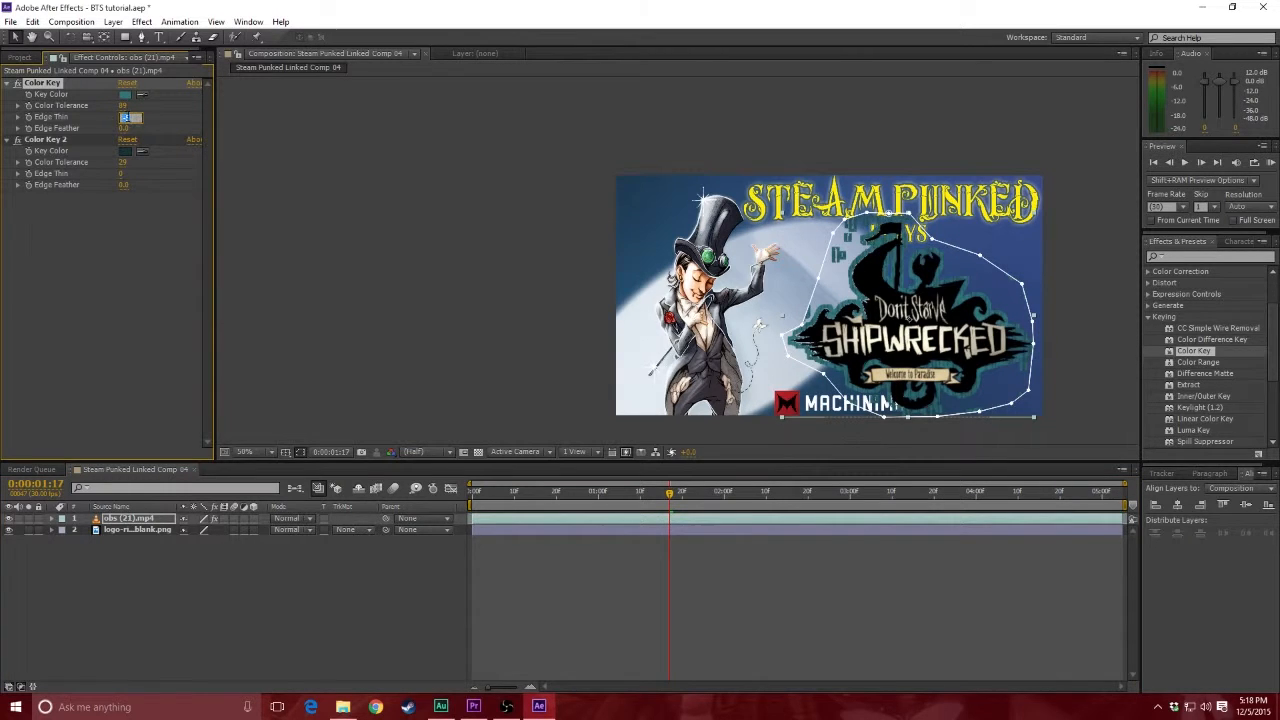
pyautogui.write('0')
pyautogui.press('Return')
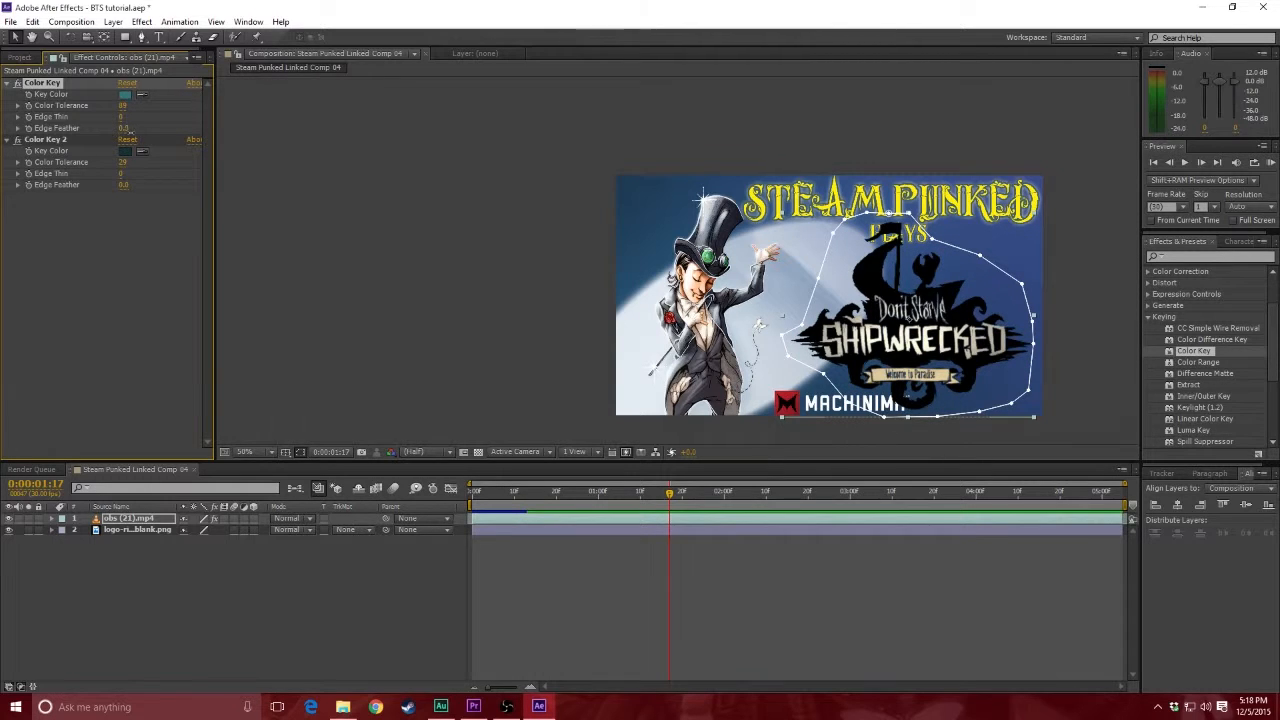
# - Try an Edge Feather of 3.9 on the first Color Key, inspect the logo's edges, then set it back to 0
pyautogui.moveTo(177, 133); pyautogui.dragTo(108, 130)
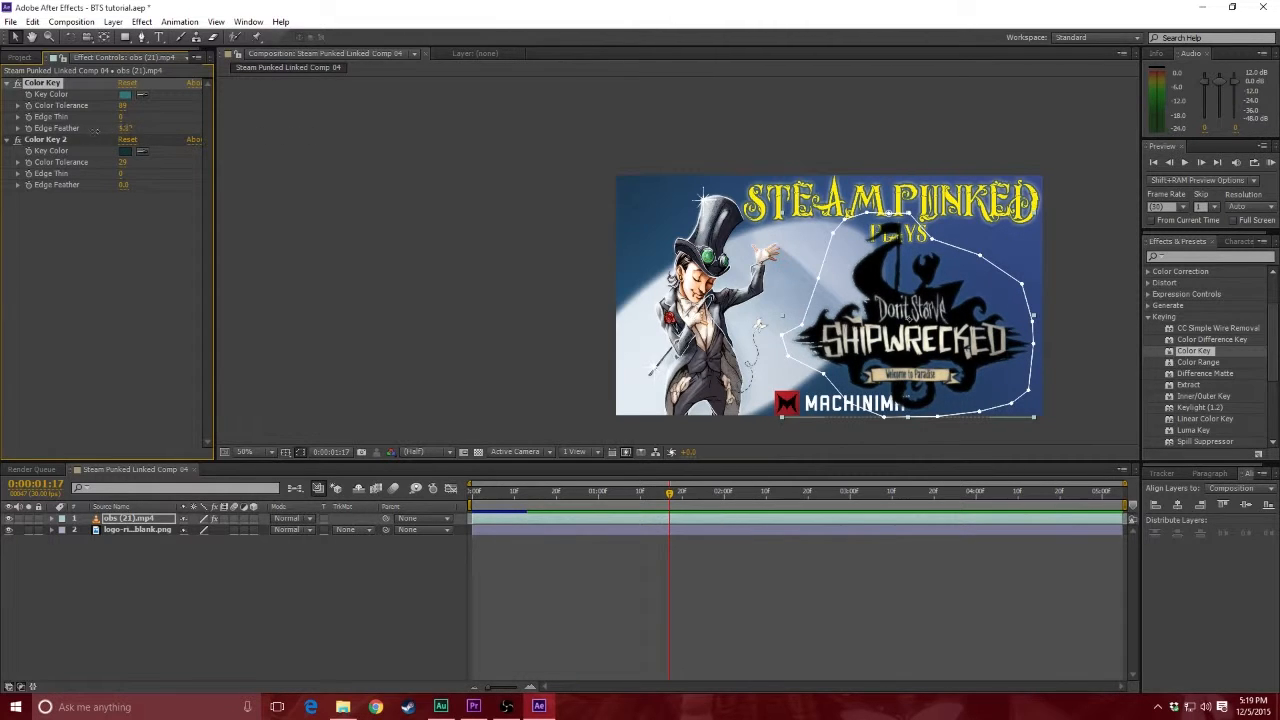
pyautogui.moveTo(65, 134); pyautogui.dragTo(70, 133)
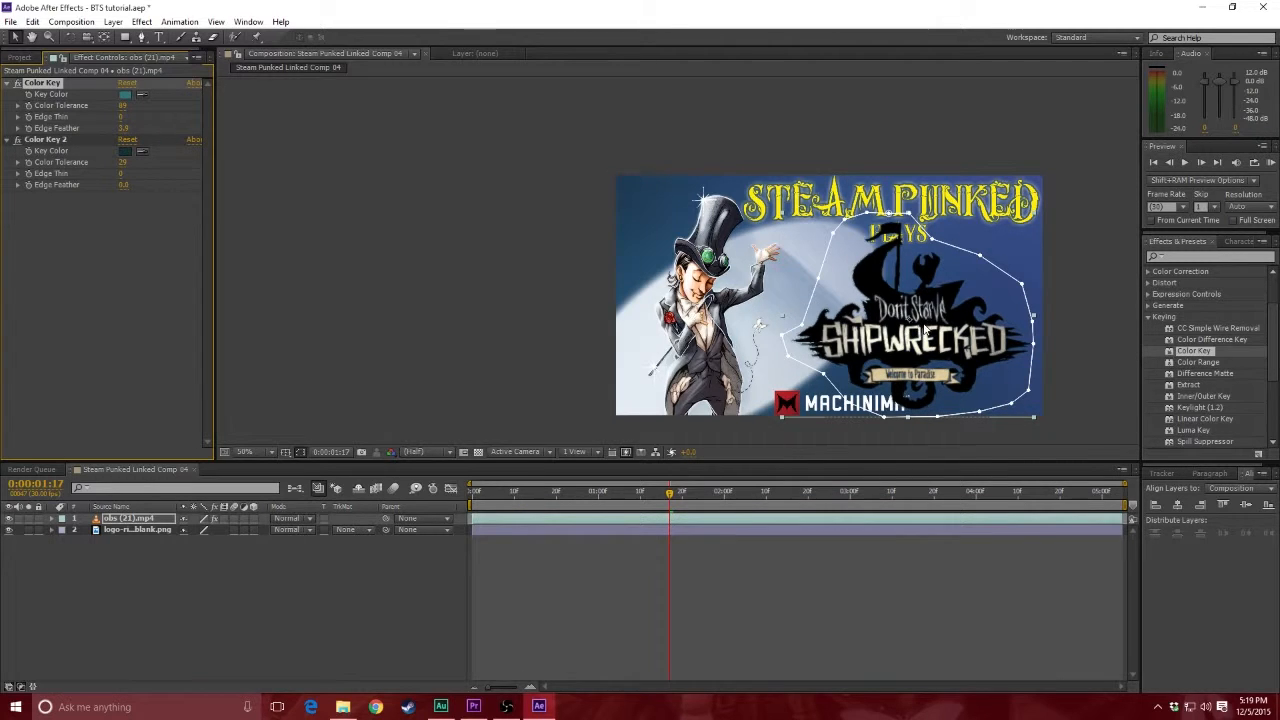
pyautogui.scroll(2, 925, 329)
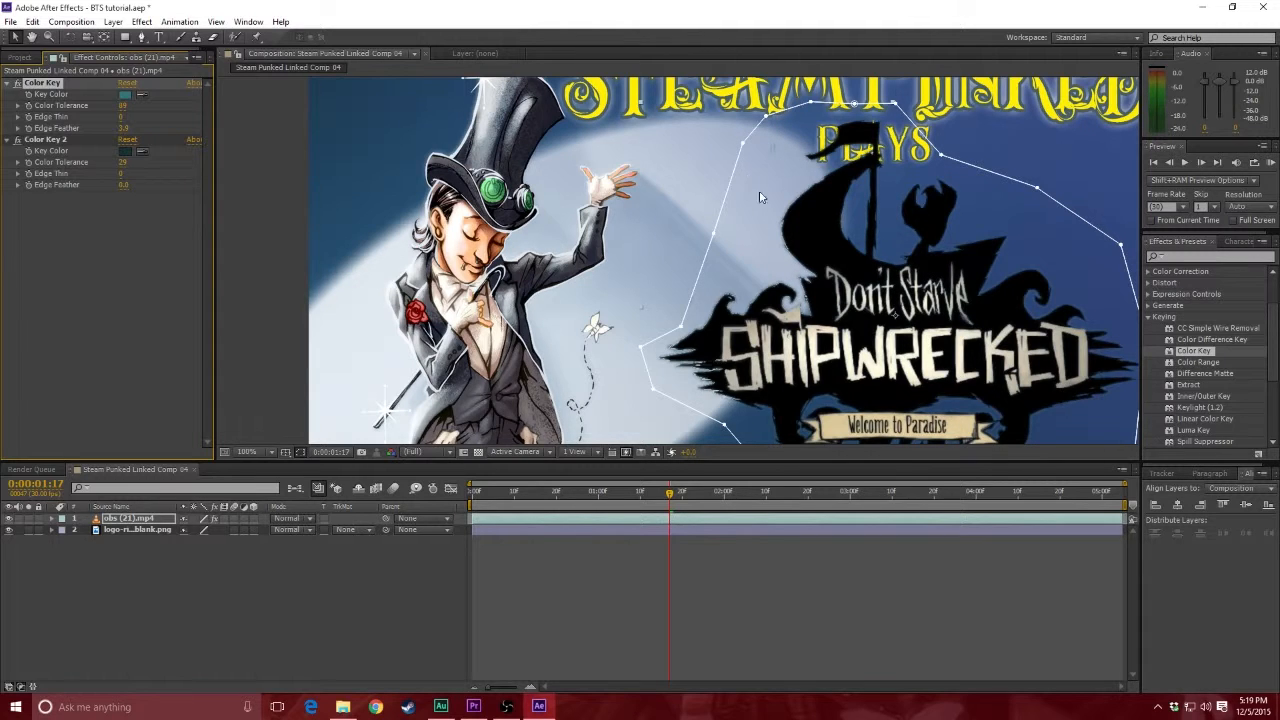
pyautogui.click(124, 129)
pyautogui.write('0')
pyautogui.press('Return')
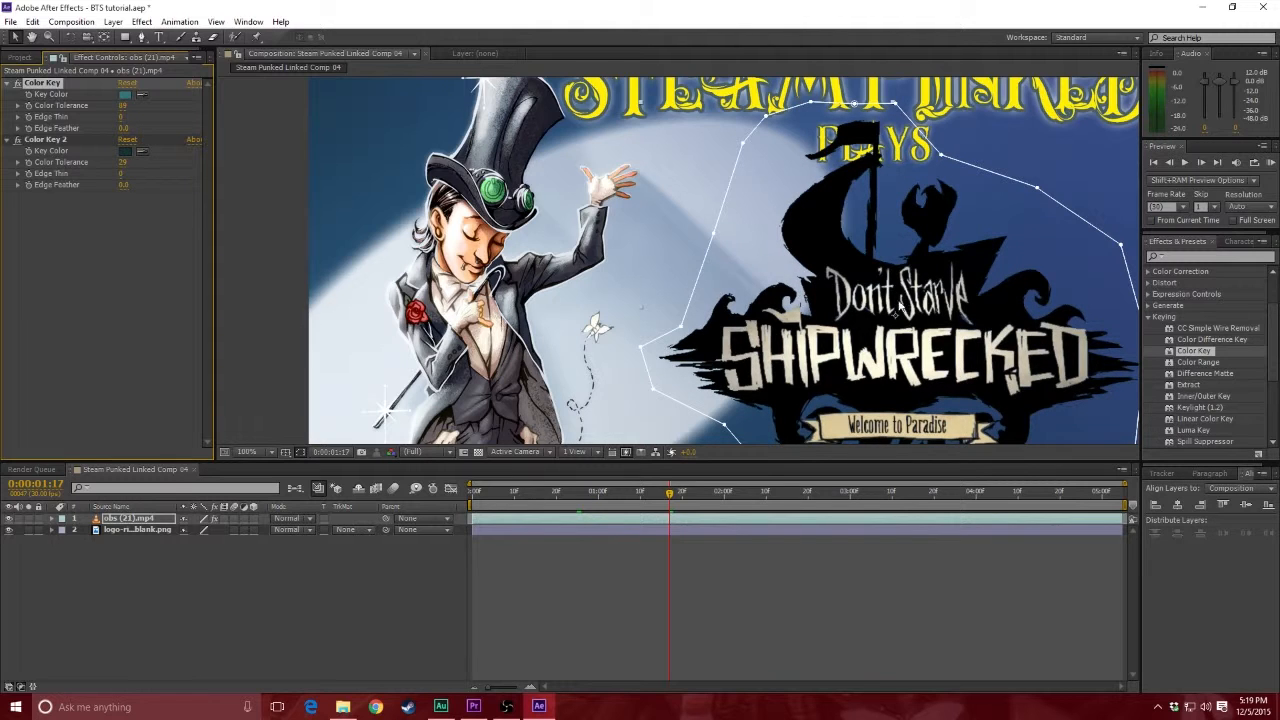
# - Play the whole composition from the first frame to check the animated logo over the Steam Punked background
pyautogui.scroll(-2, 905, 300)
pyautogui.moveTo(667, 496); pyautogui.dragTo(470, 501)
pyautogui.press('space')
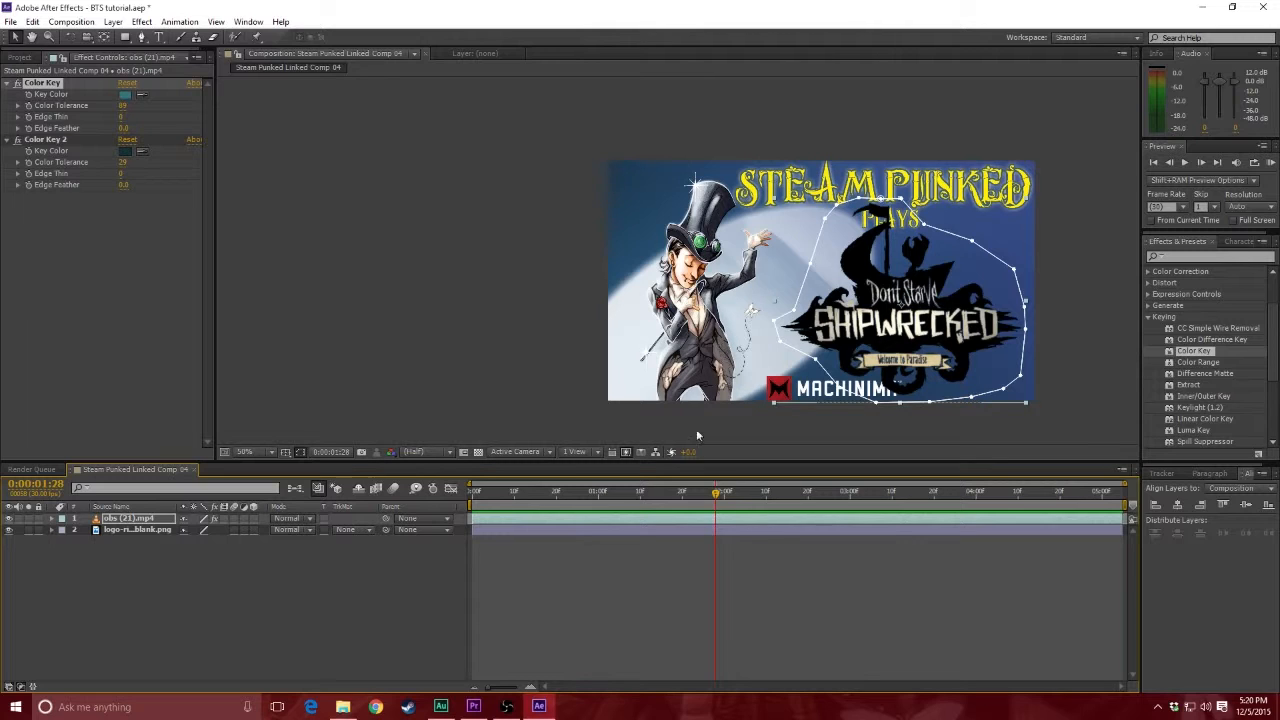
pyautogui.click(11, 22)
pyautogui.moveTo(36, 224)
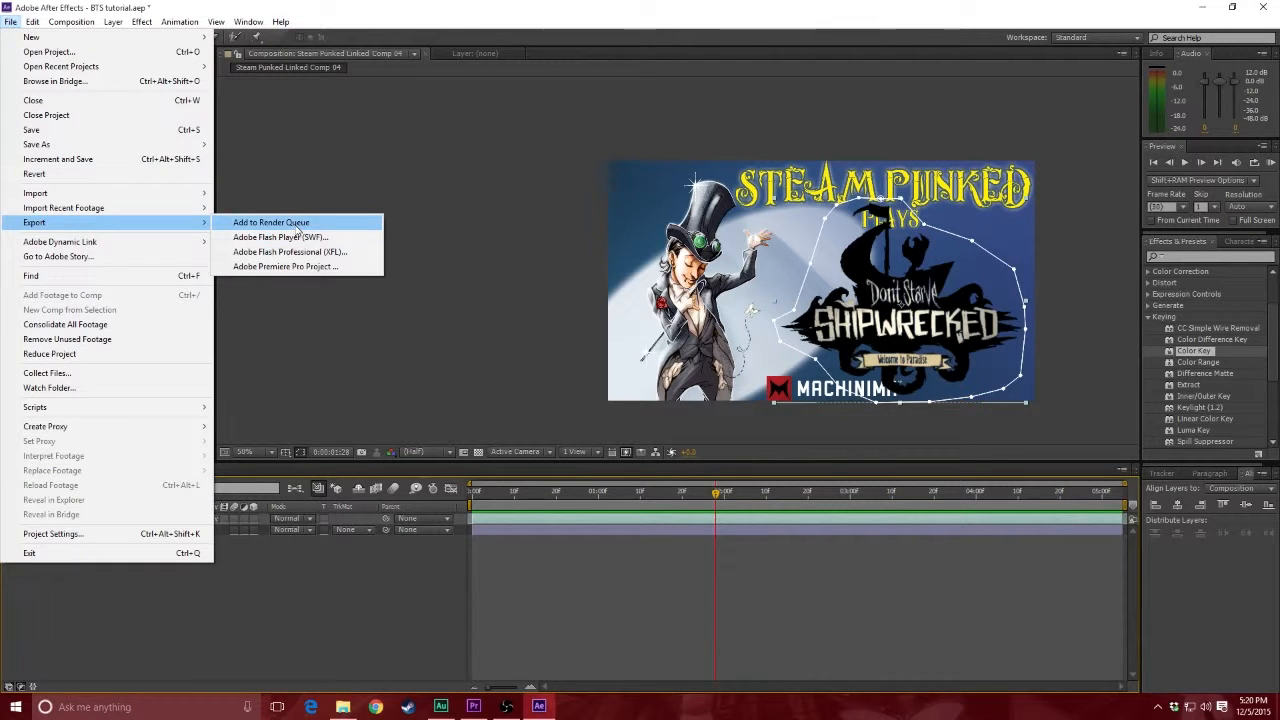
pyautogui.click(466, 240)
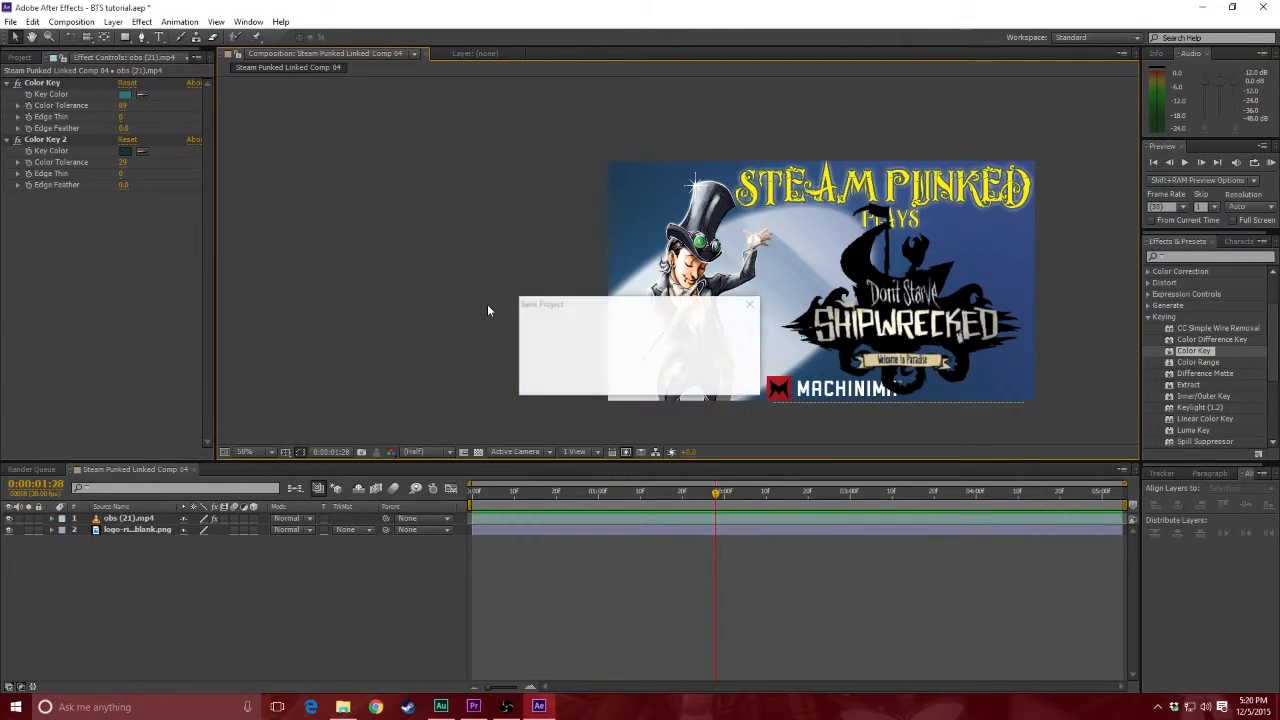
# - Switch to Premiere Pro, play the linked composition in the obs (21).mp4 sequence, and scrub back to 00:00:05:07
pyautogui.hotkey('alt', 'Tab')
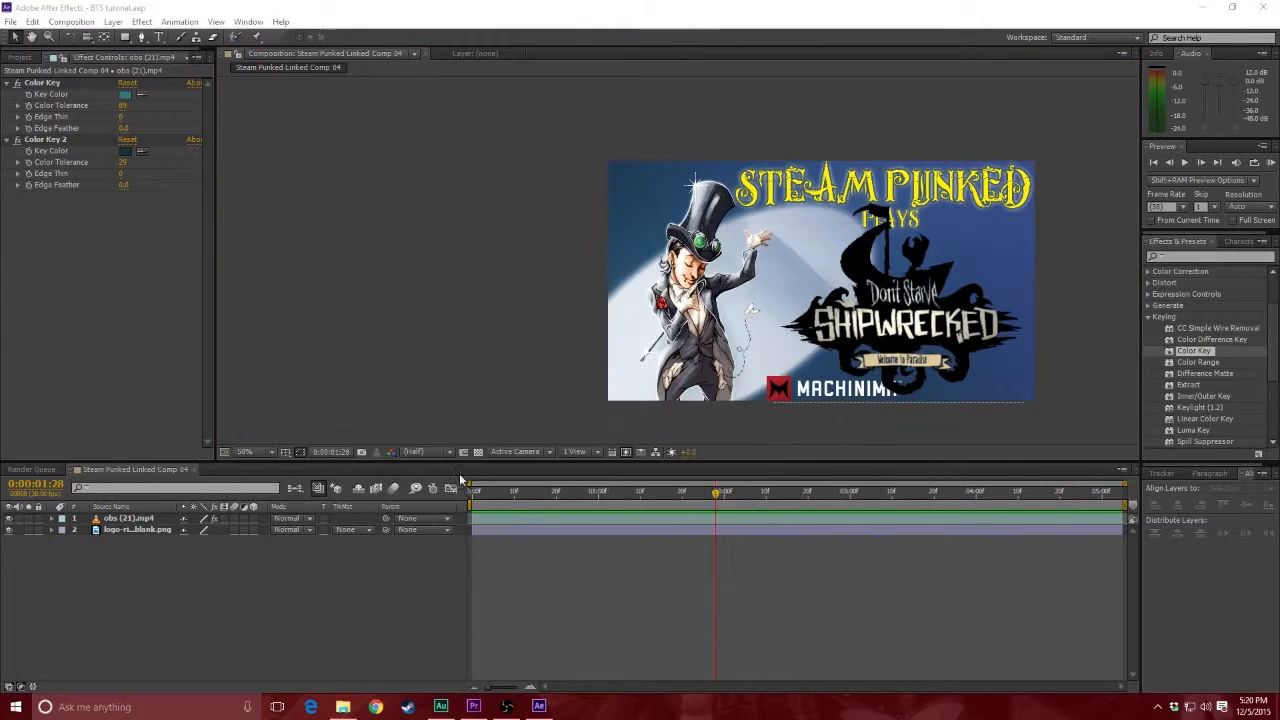
pyautogui.click(476, 706)
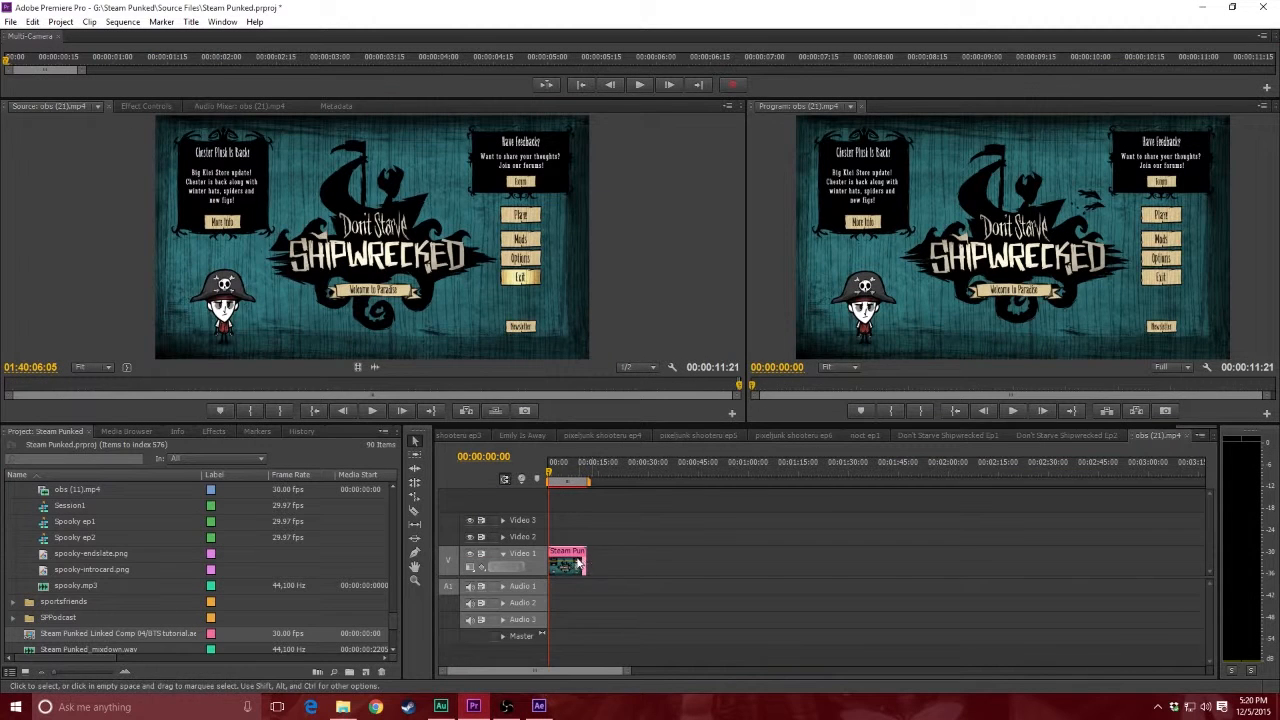
pyautogui.press('space')
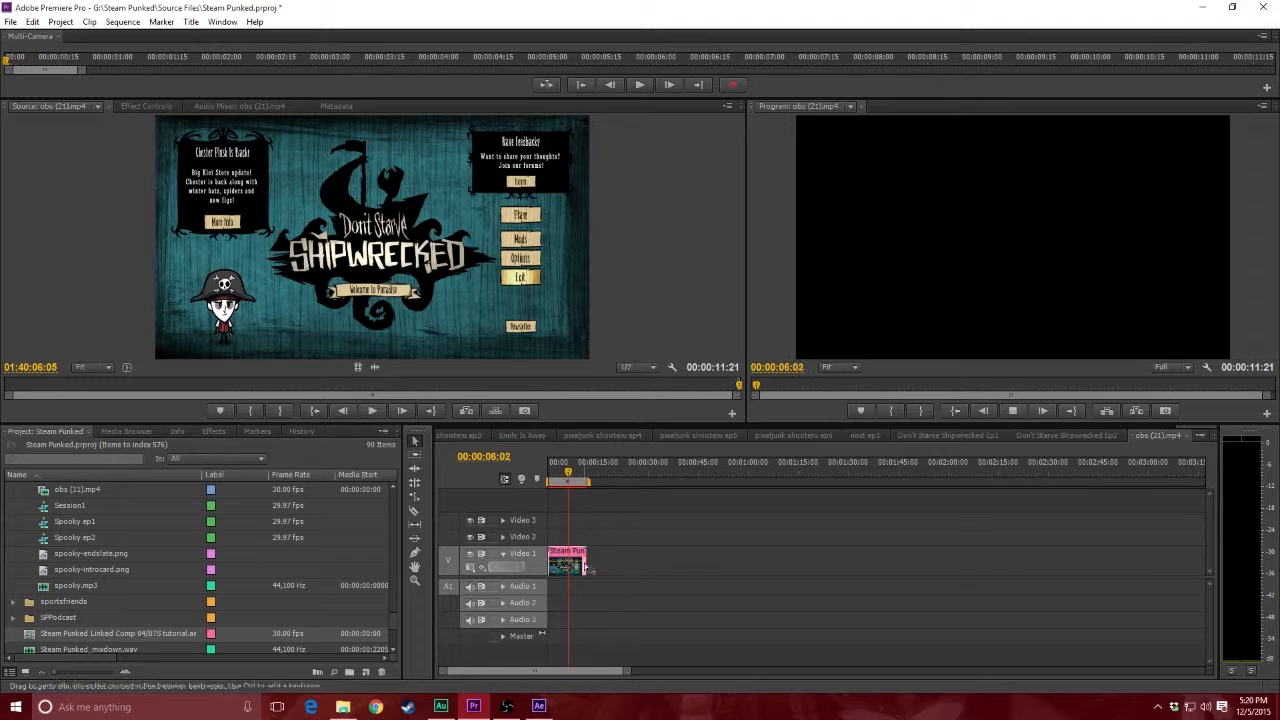
pyautogui.press('space')
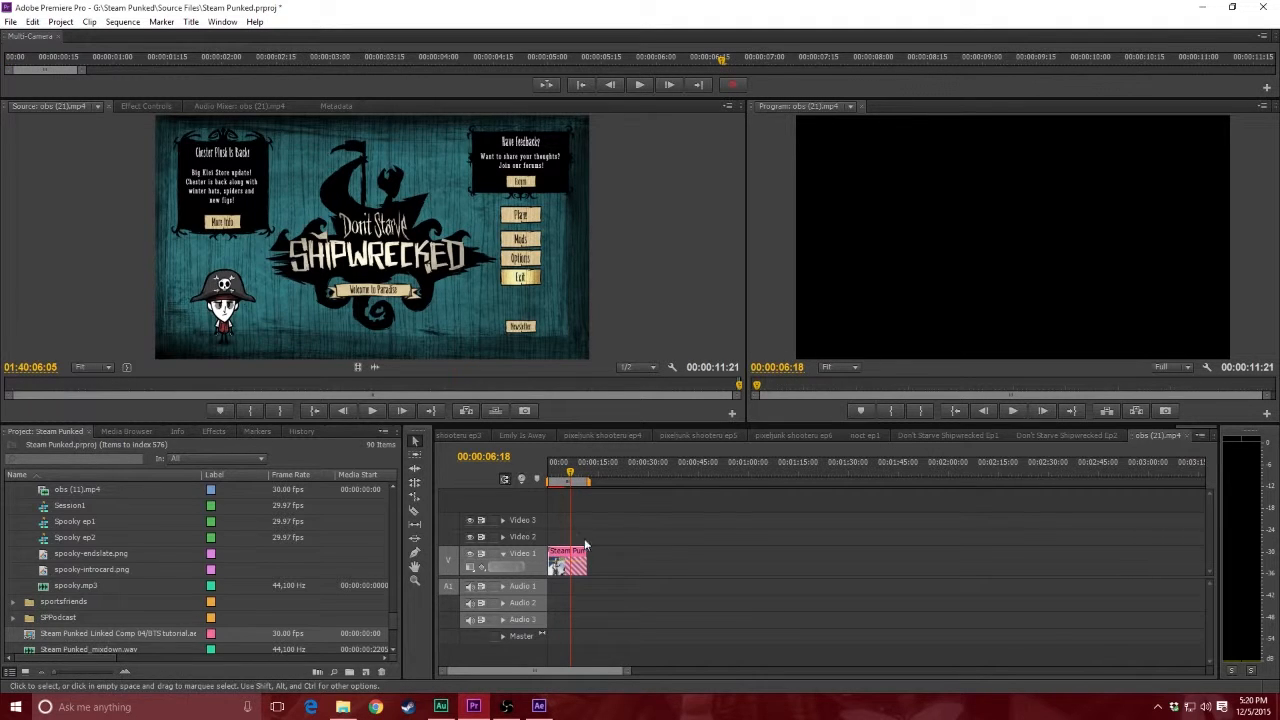
pyautogui.keyDown('alt'); pyautogui.scroll(3, 556, 574); pyautogui.keyUp('alt')
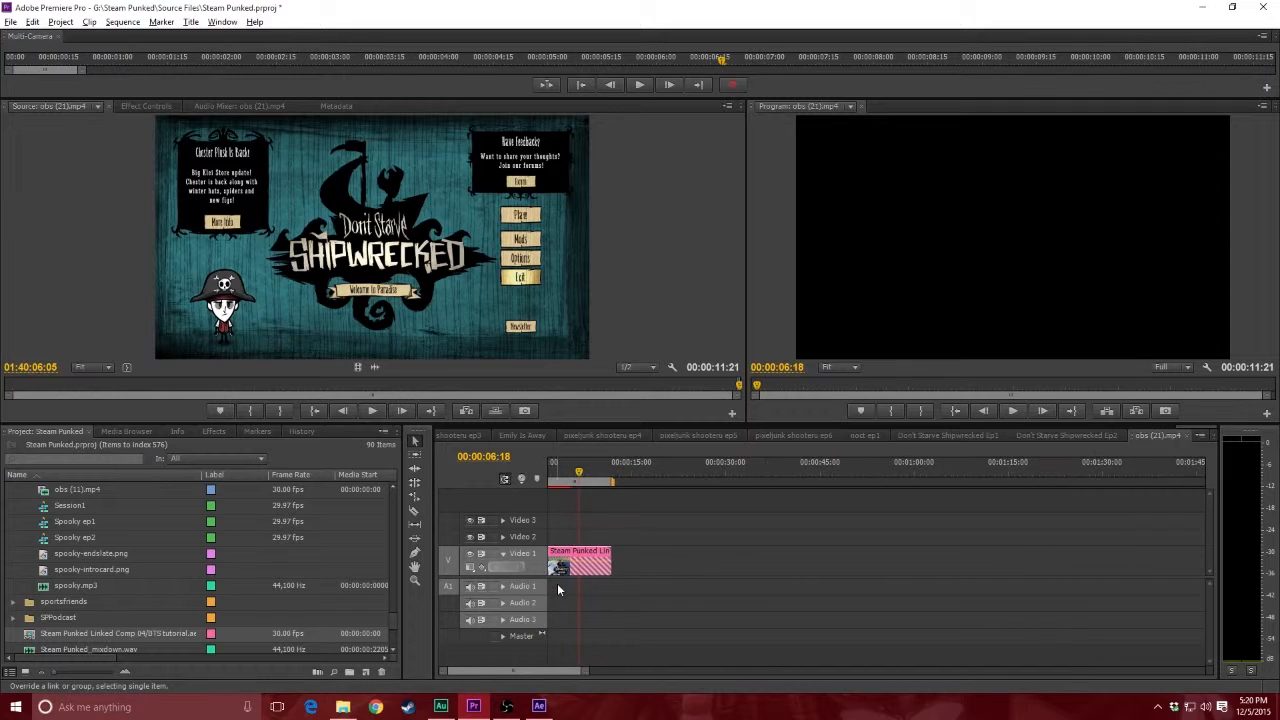
pyautogui.keyDown('alt'); pyautogui.scroll(3, 557, 578); pyautogui.keyUp('alt')
pyautogui.moveTo(648, 472); pyautogui.dragTo(590, 480)
pyautogui.keyDown('alt'); pyautogui.scroll(-5, 565, 570); pyautogui.keyUp('alt')
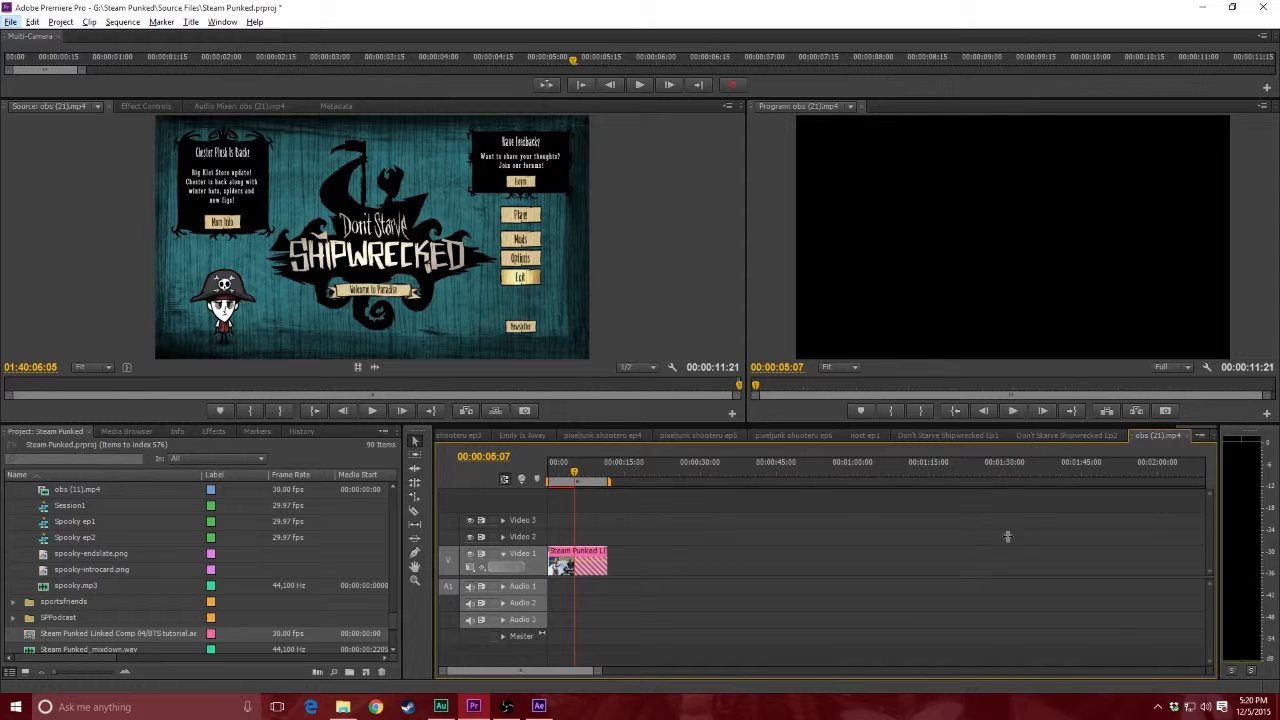
# - Switch back to After Effects and add the Steam Punked Linked Comp 04 composition to the render queue
pyautogui.hotkey('alt', 'Tab')
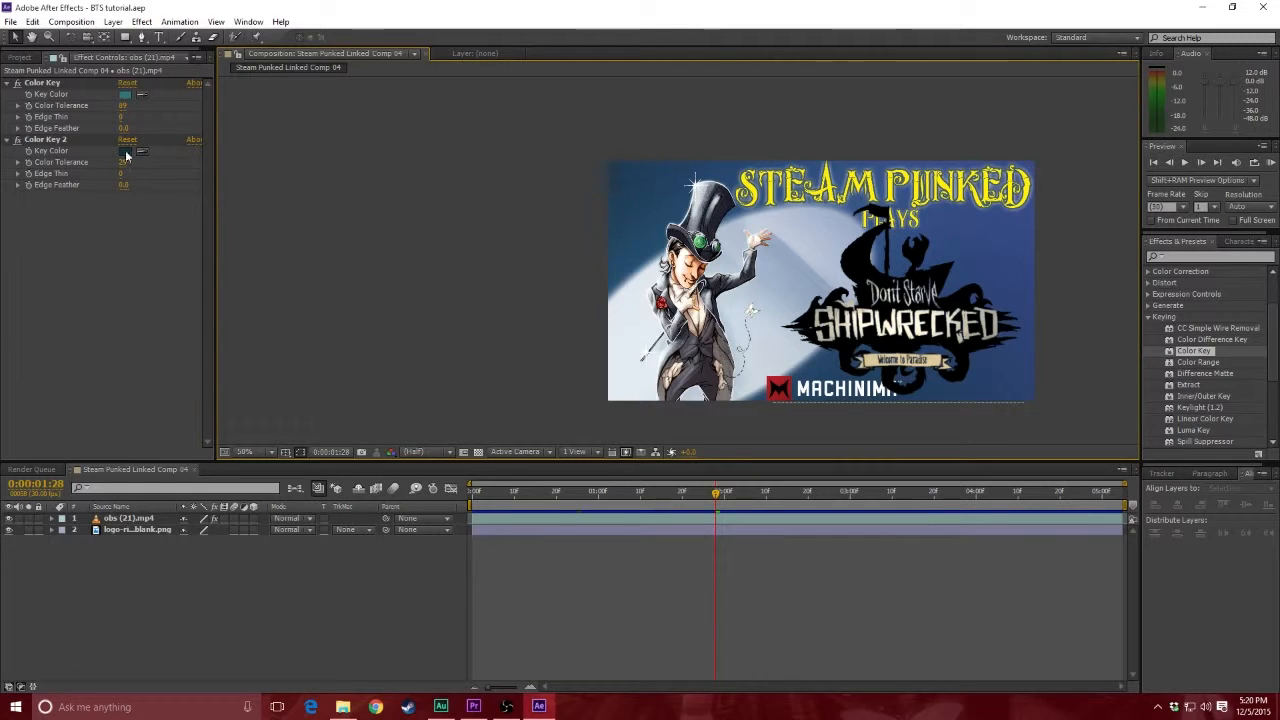
pyautogui.click(10, 21)
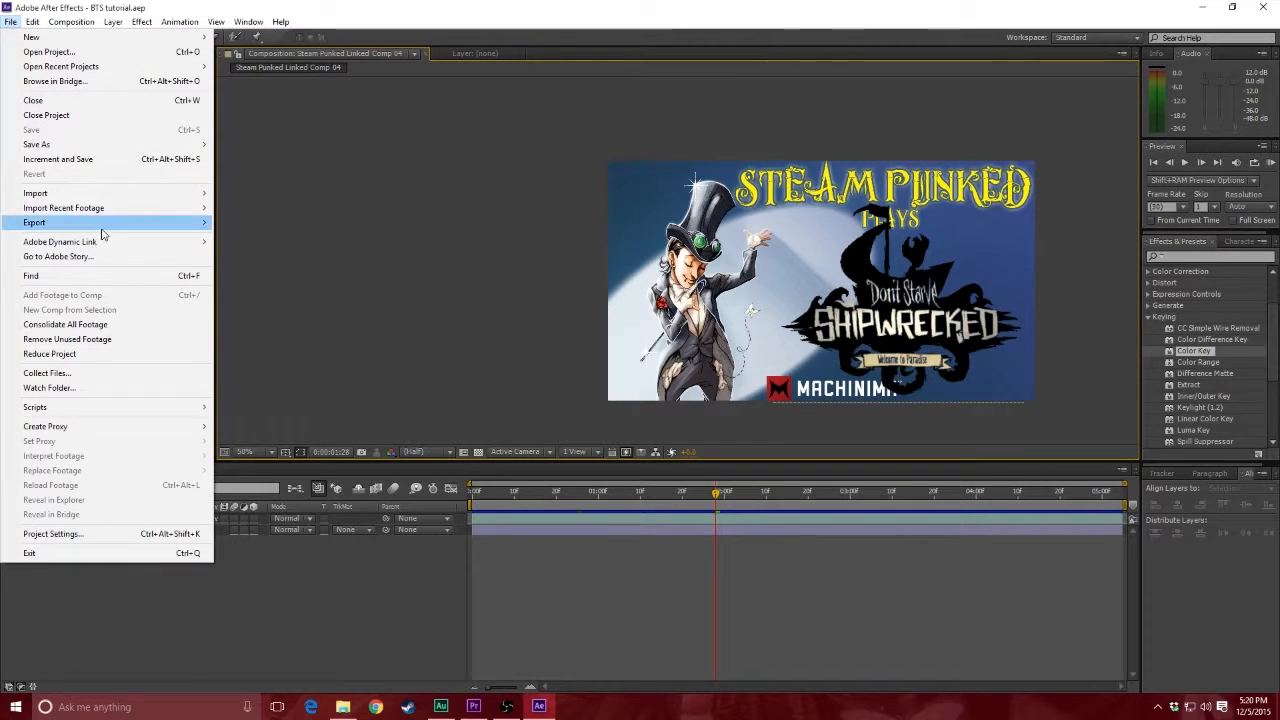
pyautogui.moveTo(100, 222)
pyautogui.click(258, 223)
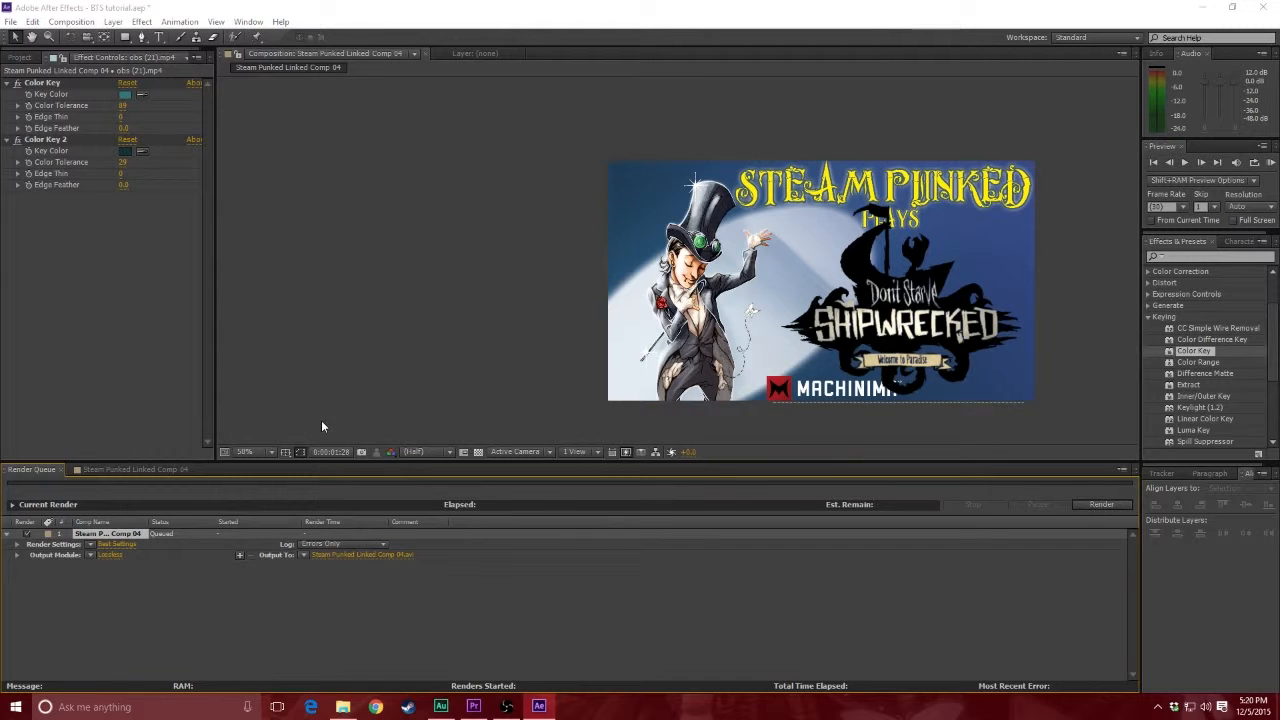
# - Set the queued composition's output module format to H.264
pyautogui.click(110, 554)
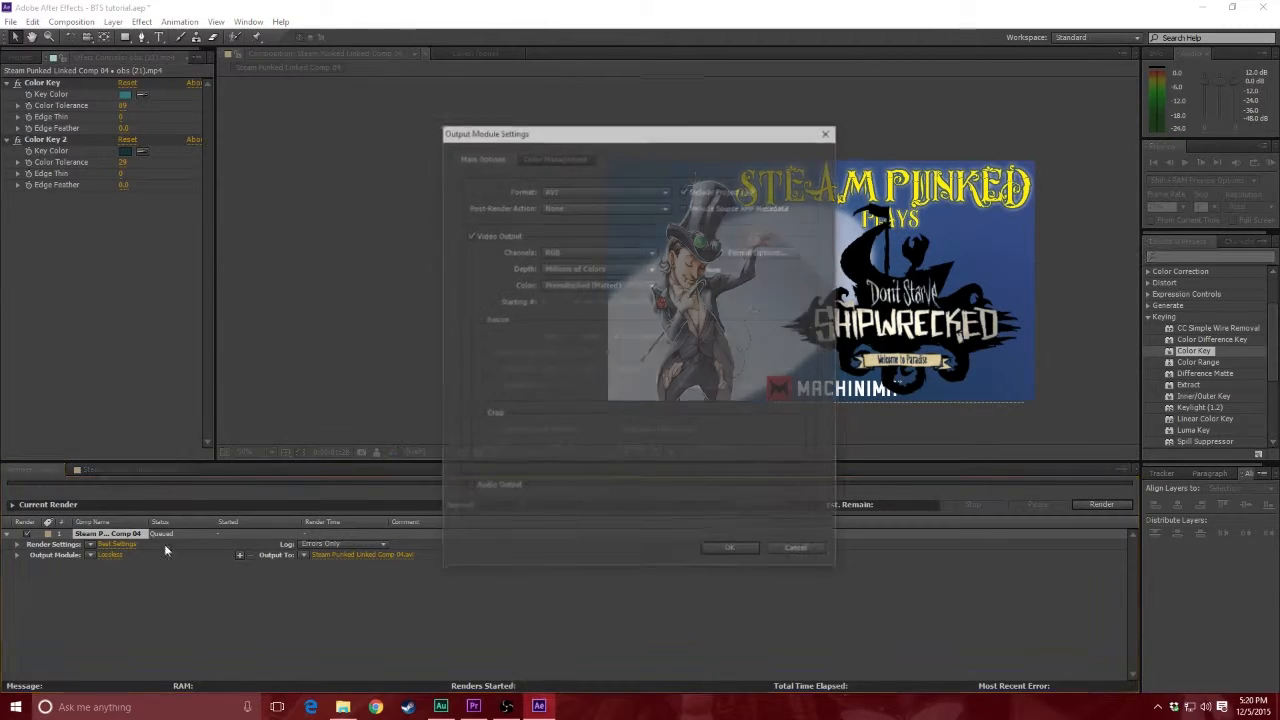
pyautogui.click(605, 189)
pyautogui.click(607, 282)
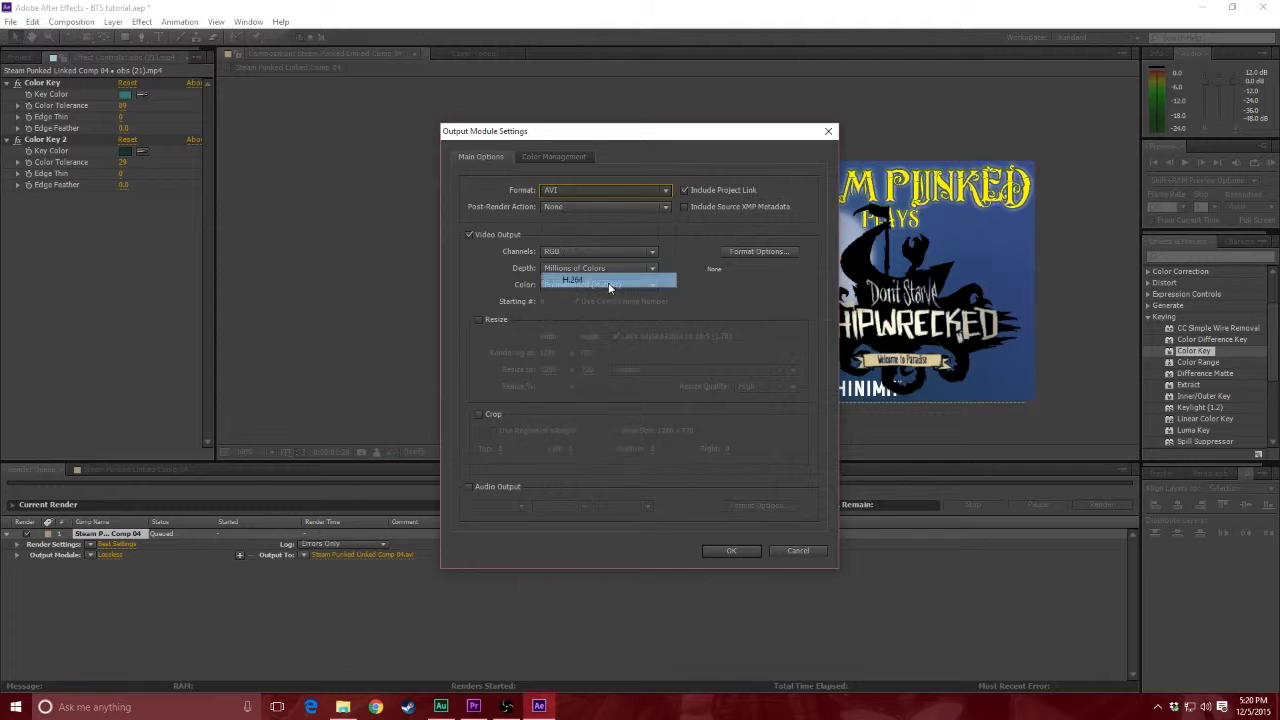
pyautogui.click(733, 550)
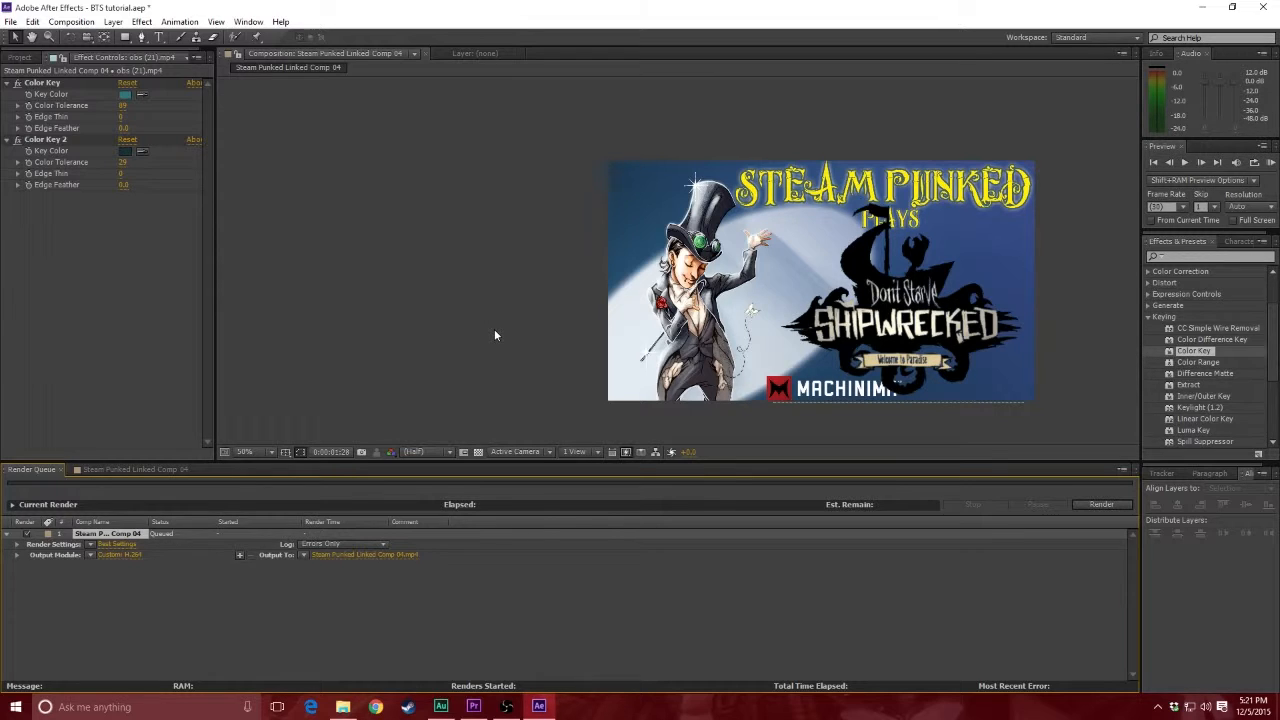
# - Switch to Premiere Pro and preview the Don't Starve Shipwrecked Ep2 sequence from its start with the Program monitor maximized, then restore the layout
pyautogui.hotkey('alt', 'Tab')
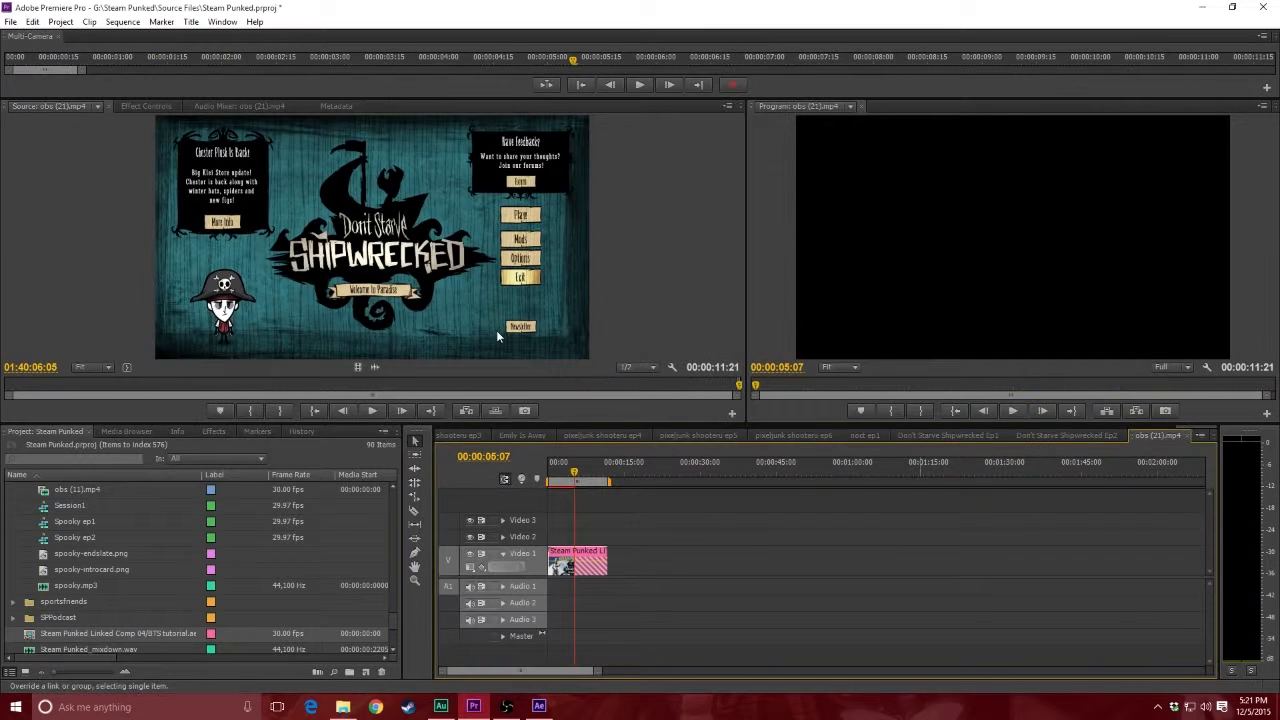
pyautogui.click(962, 435)
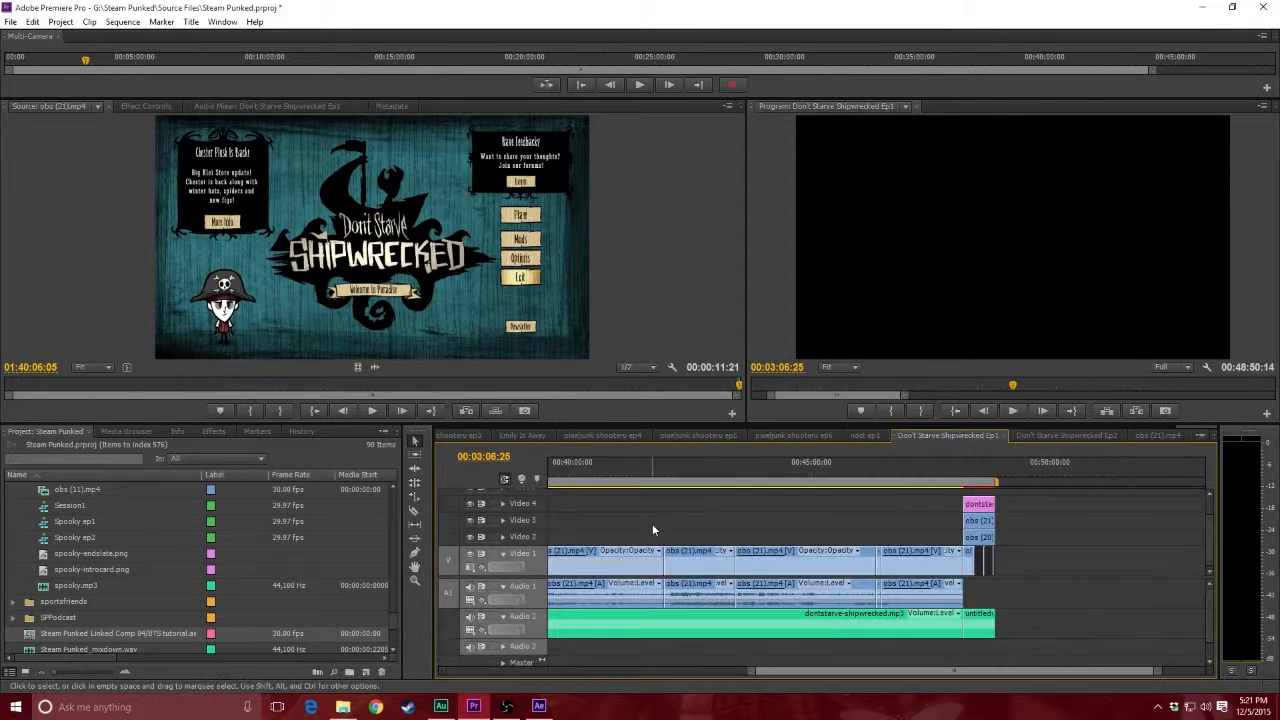
pyautogui.click(1045, 437)
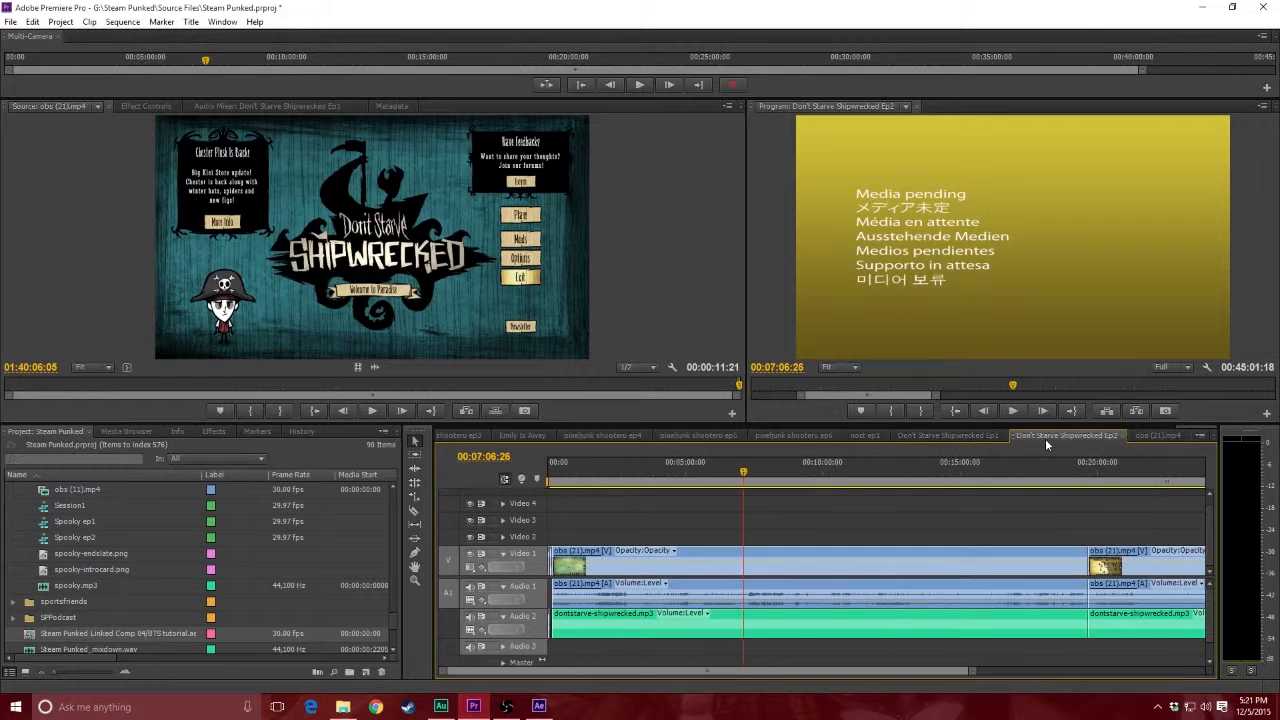
pyautogui.click(549, 478)
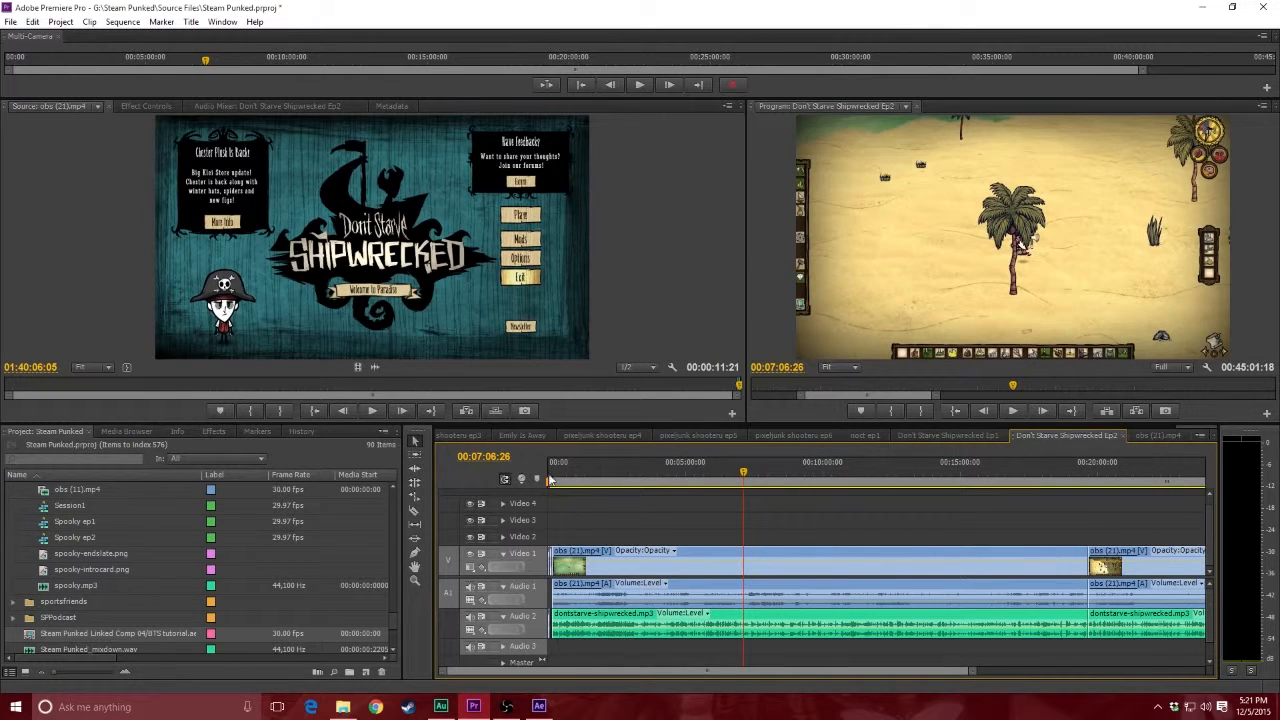
pyautogui.click(927, 252)
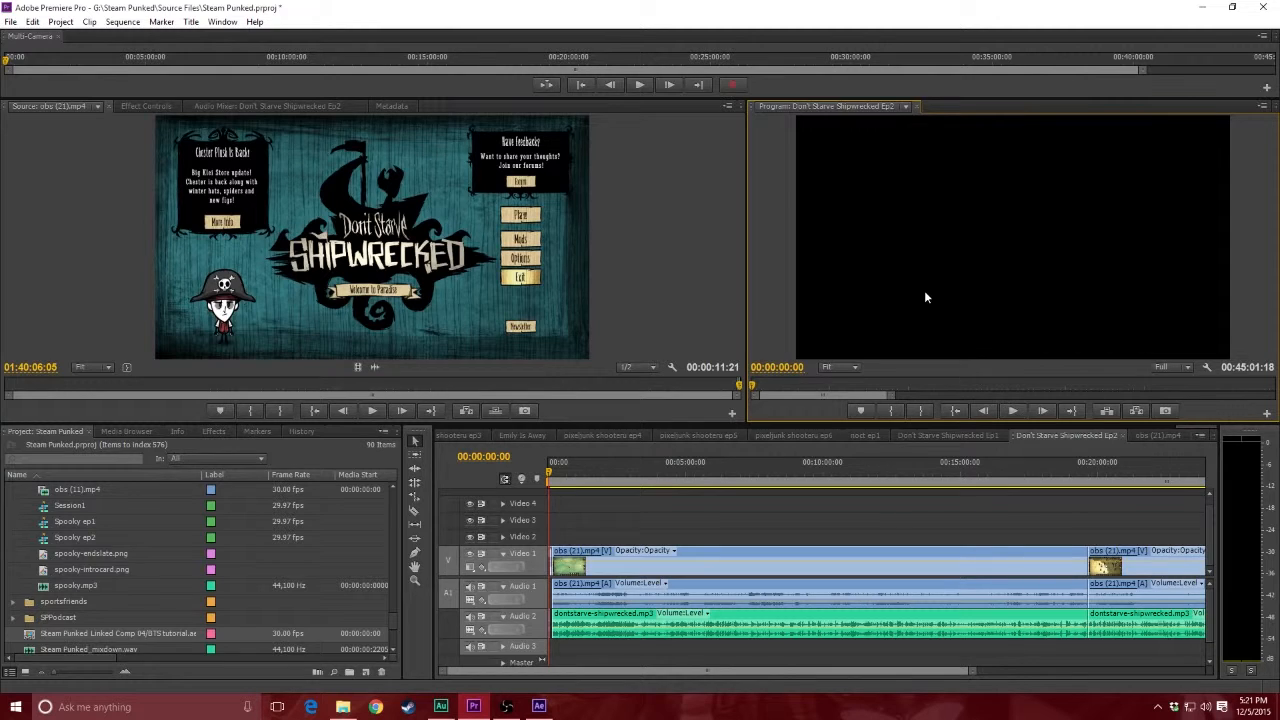
pyautogui.press('`')
pyautogui.press('space')
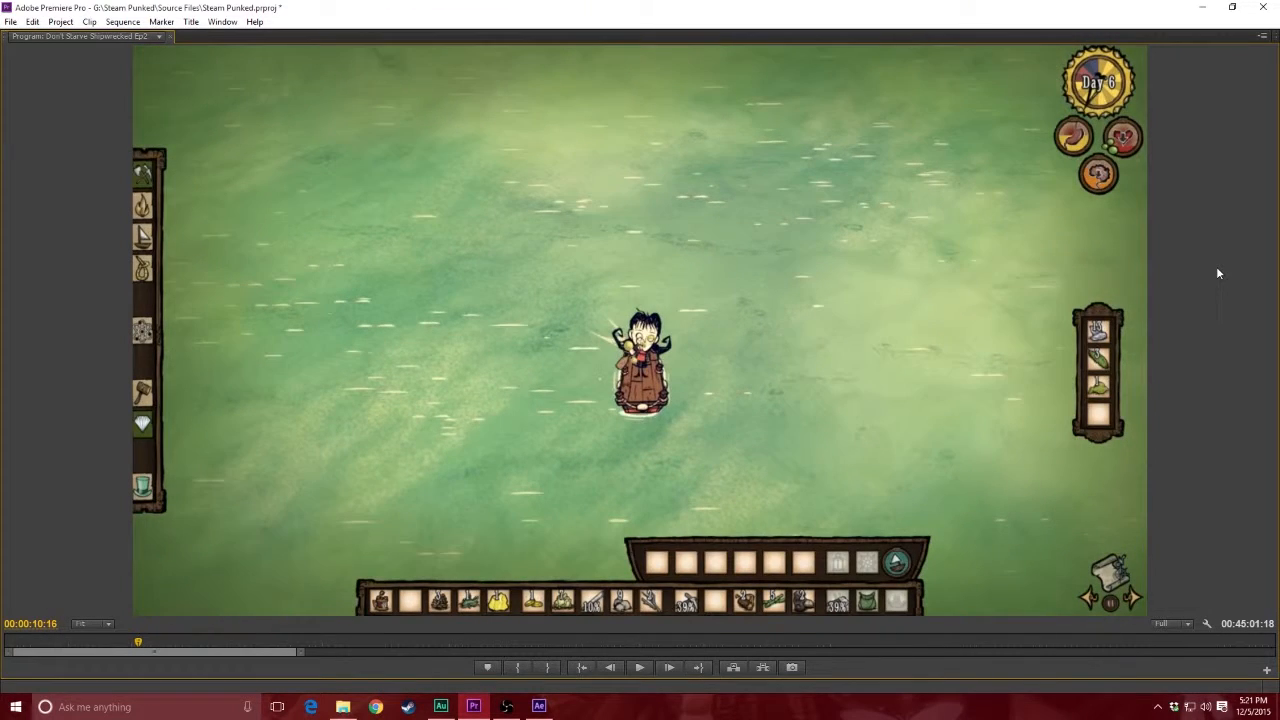
pyautogui.press('`')
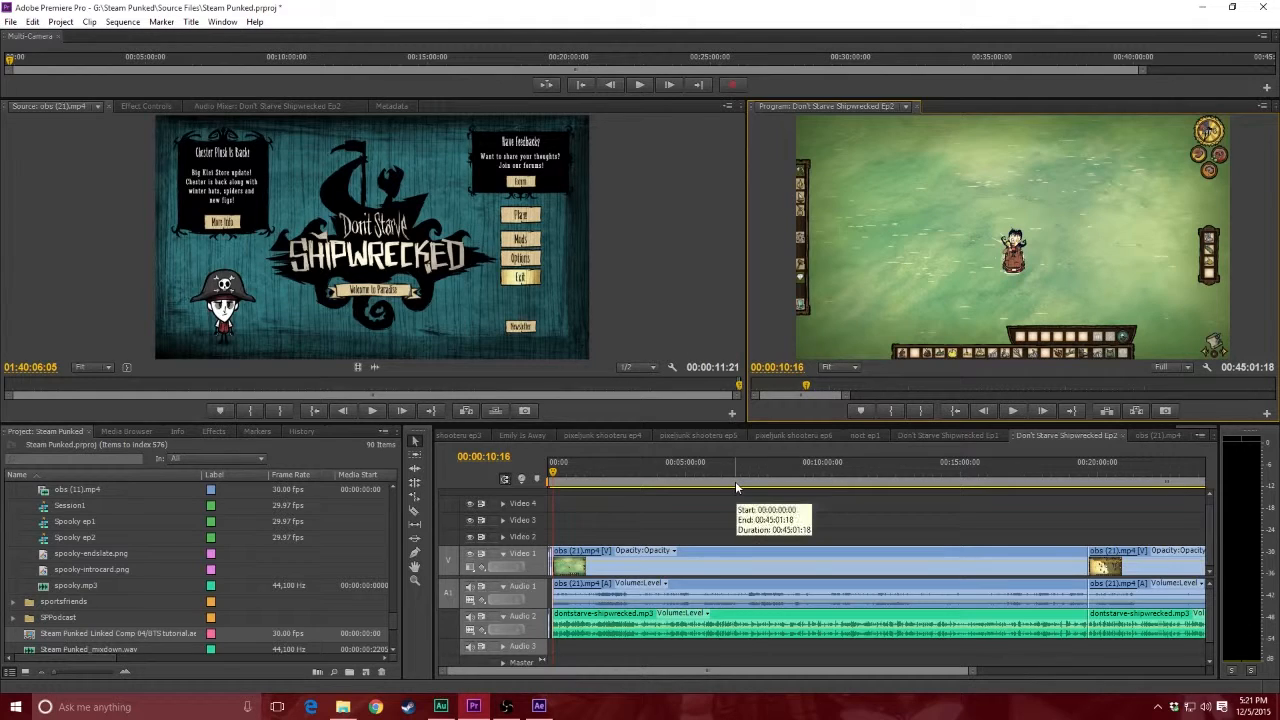